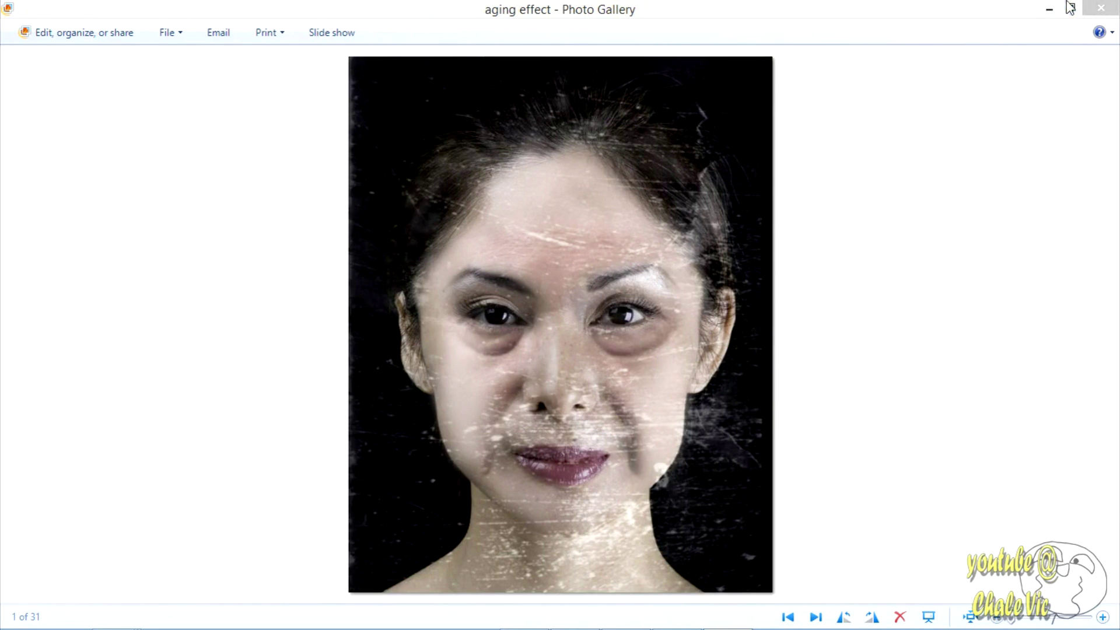
# Close the aging effect picture, then view the face image from the chapter_12 folder and close it.
pyautogui.click(1101, 8)
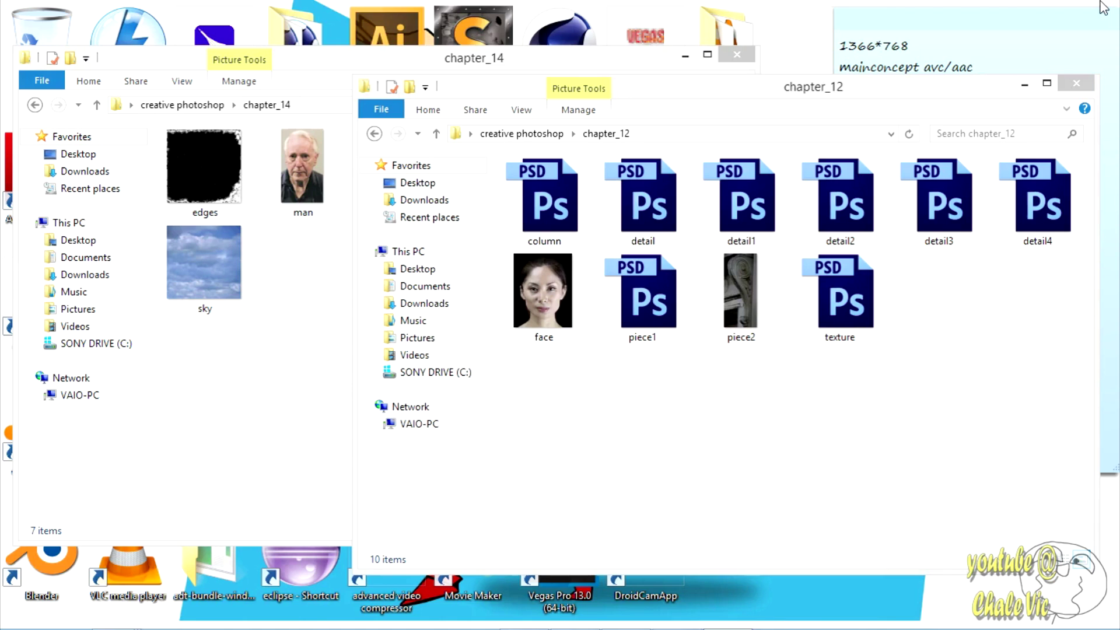
pyautogui.rightClick(564, 286)
pyautogui.click(540, 299)
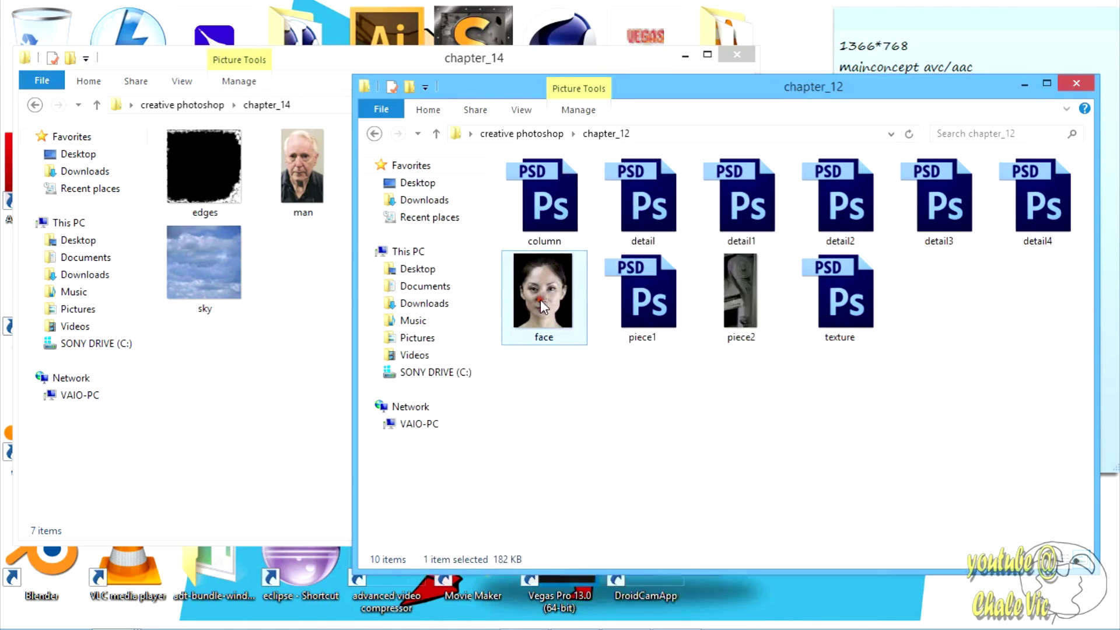
pyautogui.doubleClick(540, 299)
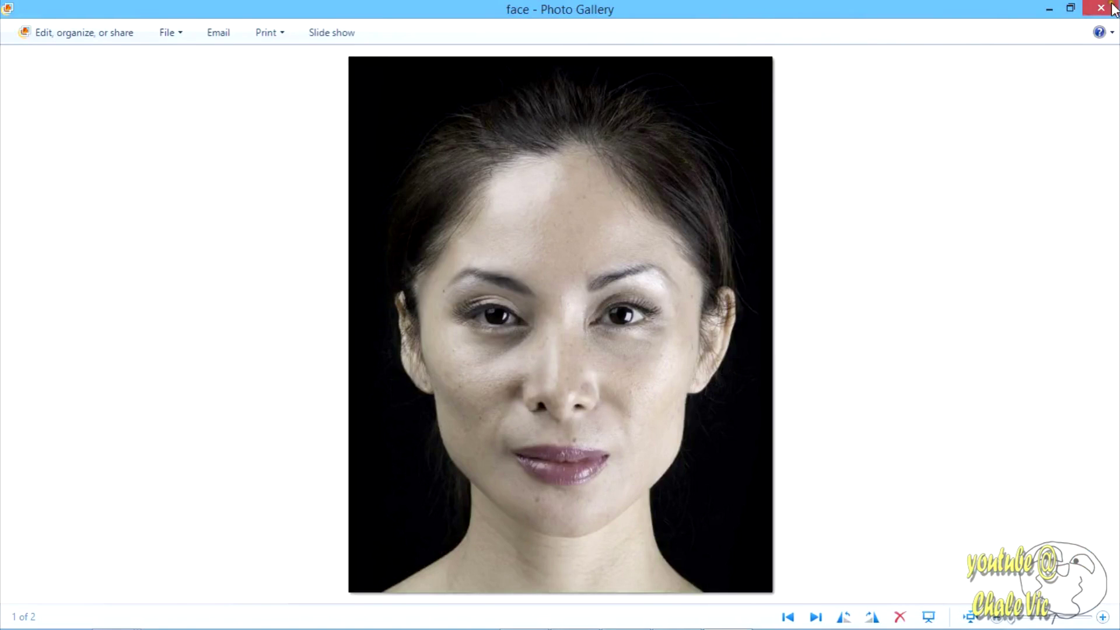
pyautogui.click(1101, 8)
pyautogui.rightClick(537, 292)
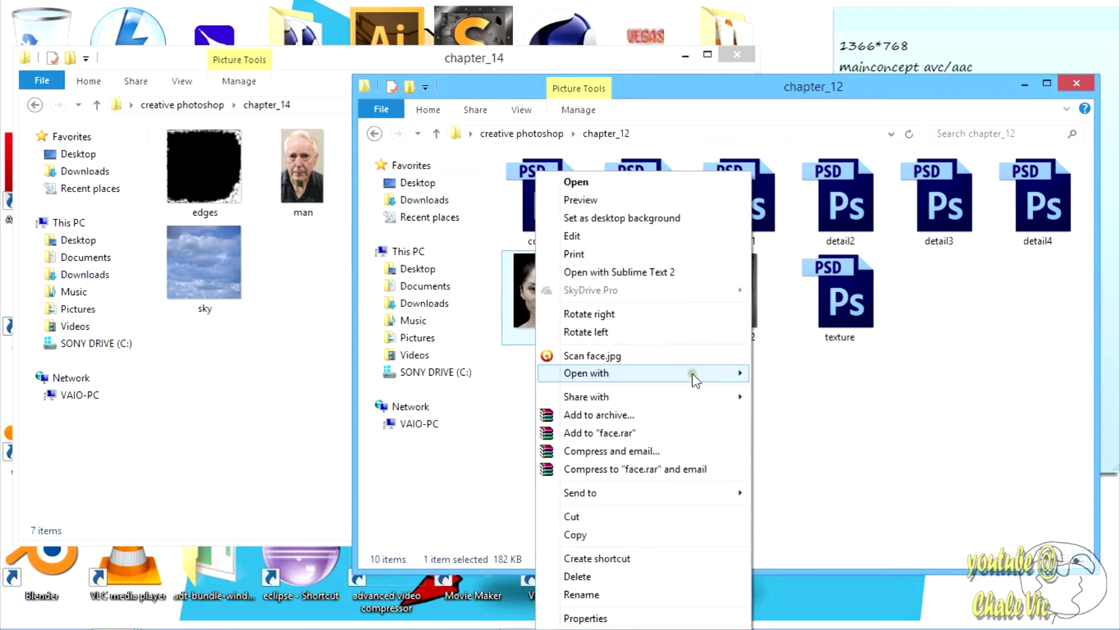
pyautogui.moveTo(732, 371)
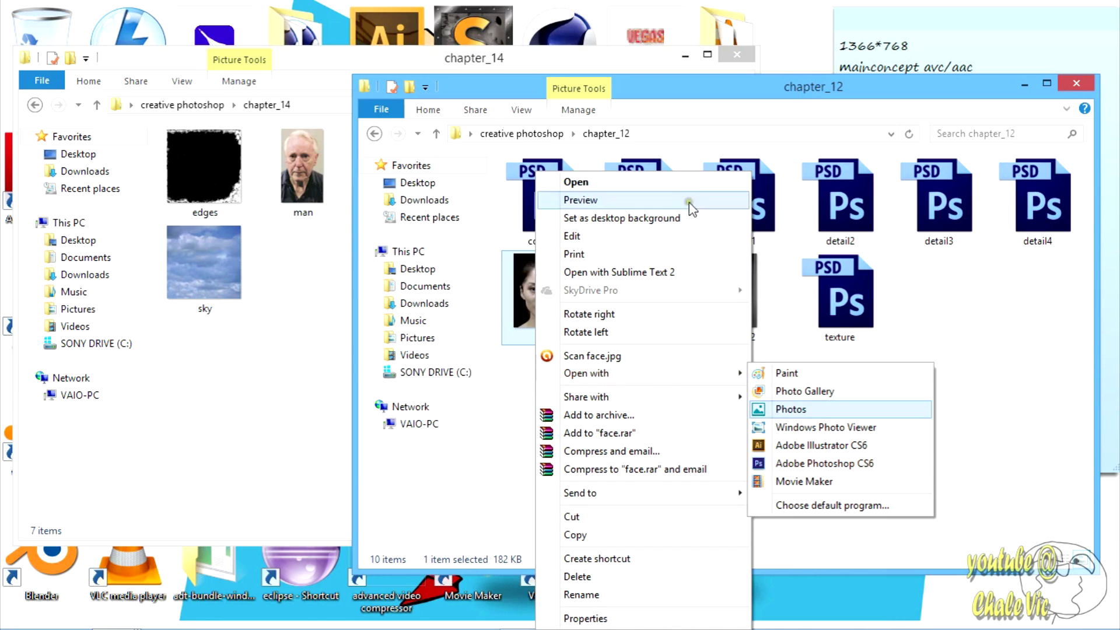
pyautogui.click(697, 98)
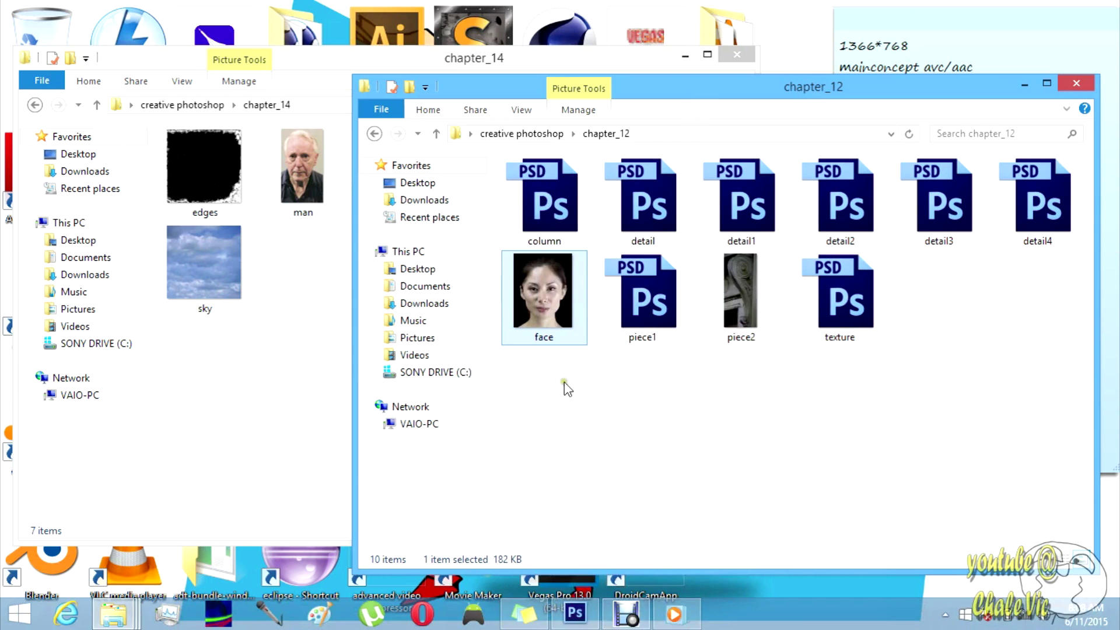
# Open the face image in Adobe Photoshop CS6 and convert its locked Background into a regular layer.
pyautogui.rightClick(545, 298)
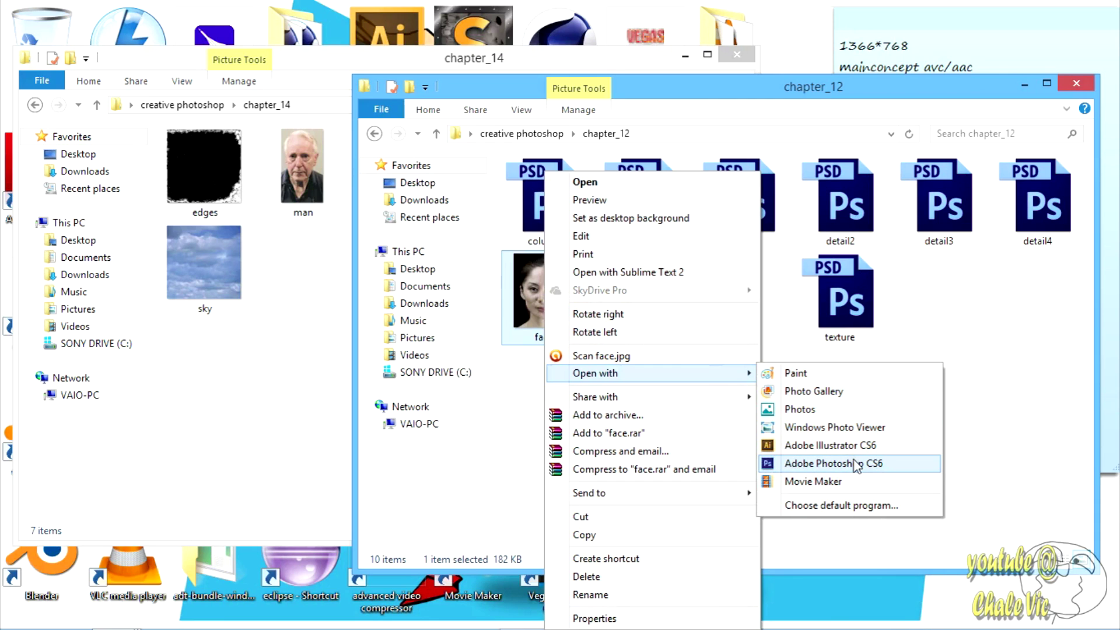
pyautogui.click(856, 464)
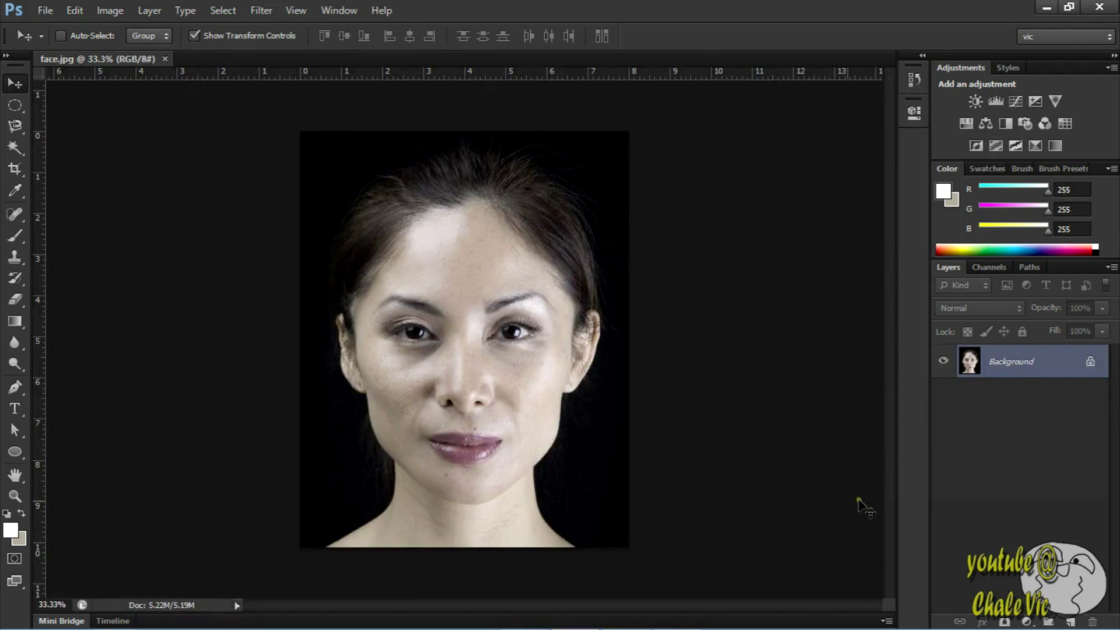
pyautogui.moveTo(1041, 389); pyautogui.dragTo(1060, 366)
pyautogui.click(1041, 523)
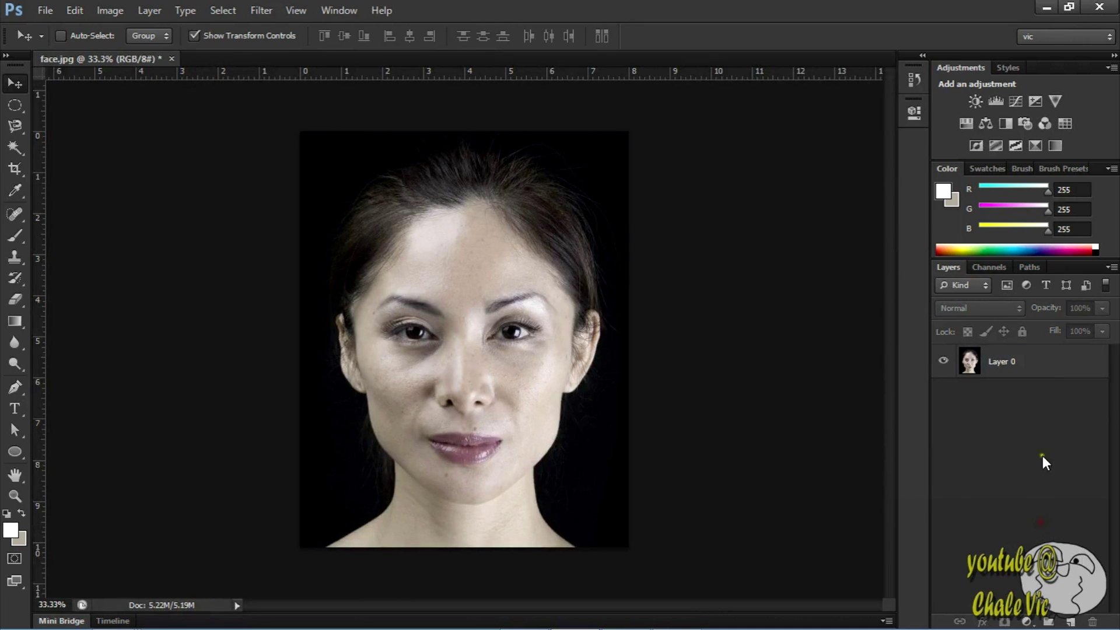
pyautogui.click(1021, 363)
pyautogui.click(1031, 456)
# Place the man image from the chapter_14 folder into the face document and widen it to about 129%.
pyautogui.moveTo(394, 591)
pyautogui.moveTo(134, 620)
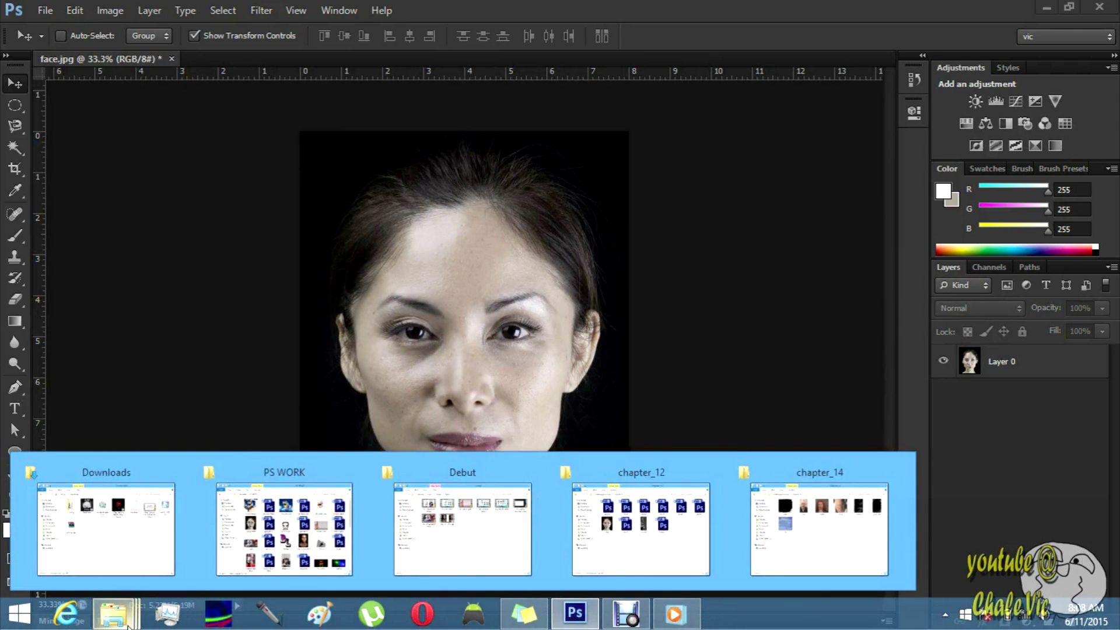
pyautogui.click(821, 516)
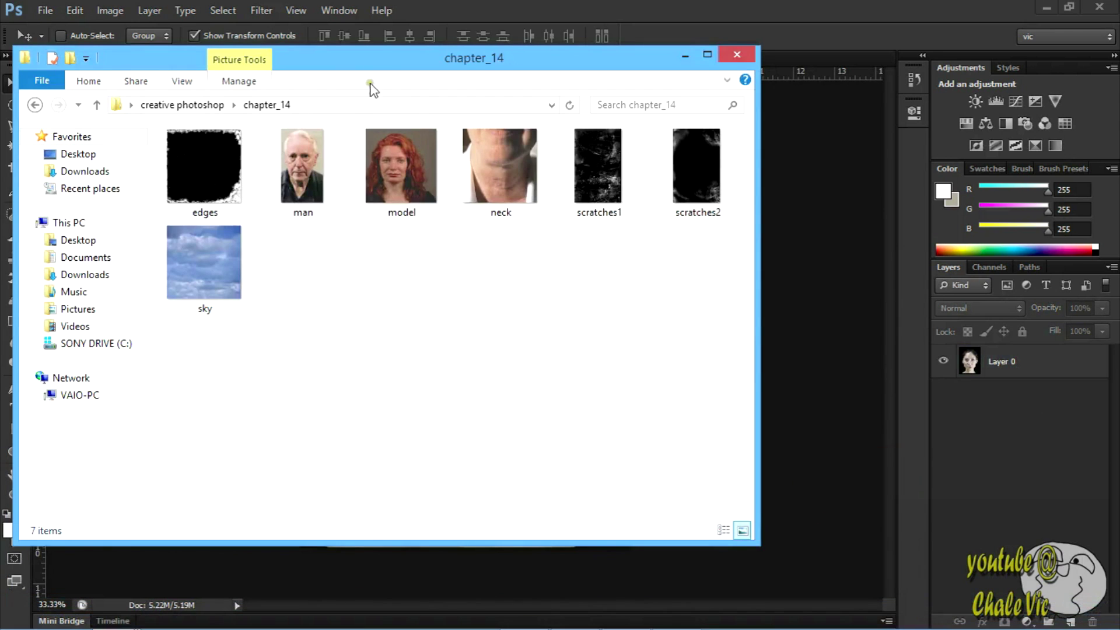
pyautogui.moveTo(382, 68); pyautogui.dragTo(560, 293)
pyautogui.moveTo(484, 402); pyautogui.dragTo(498, 223)
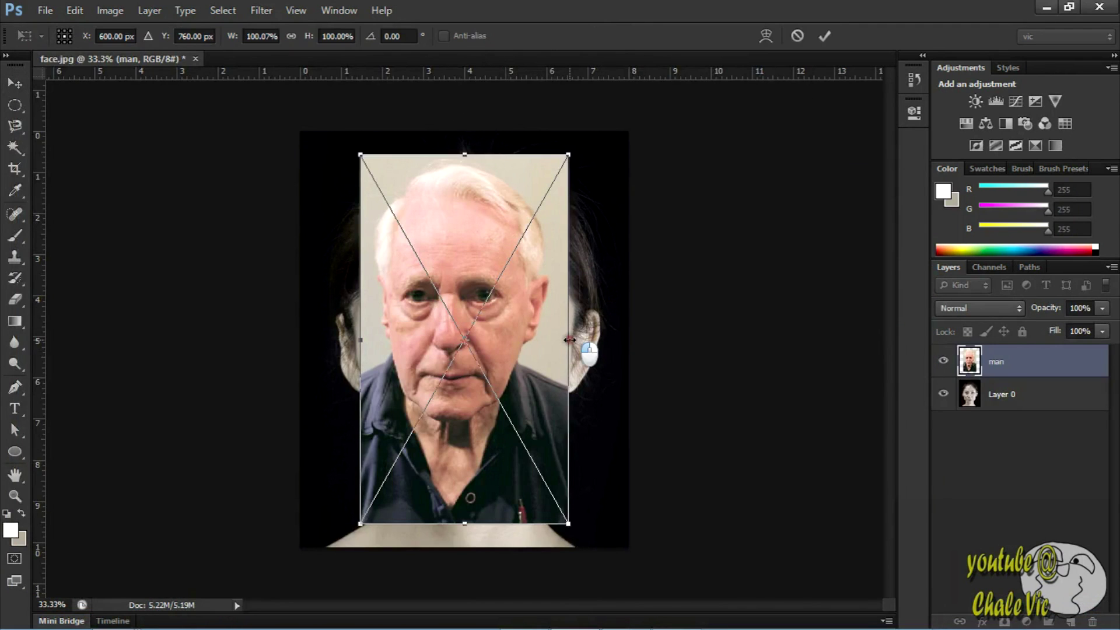
pyautogui.moveTo(569, 340); pyautogui.dragTo(628, 340)
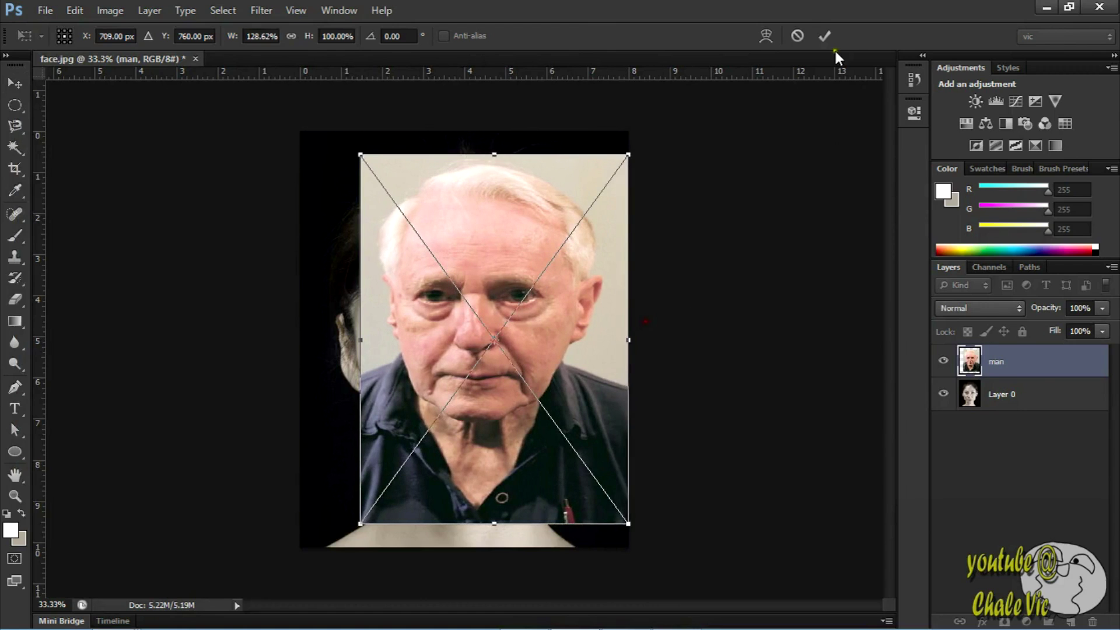
pyautogui.click(829, 40)
# Set the man layer's blend mode to Screen and move it so its eyes overlap the woman's eyes.
pyautogui.click(996, 309)
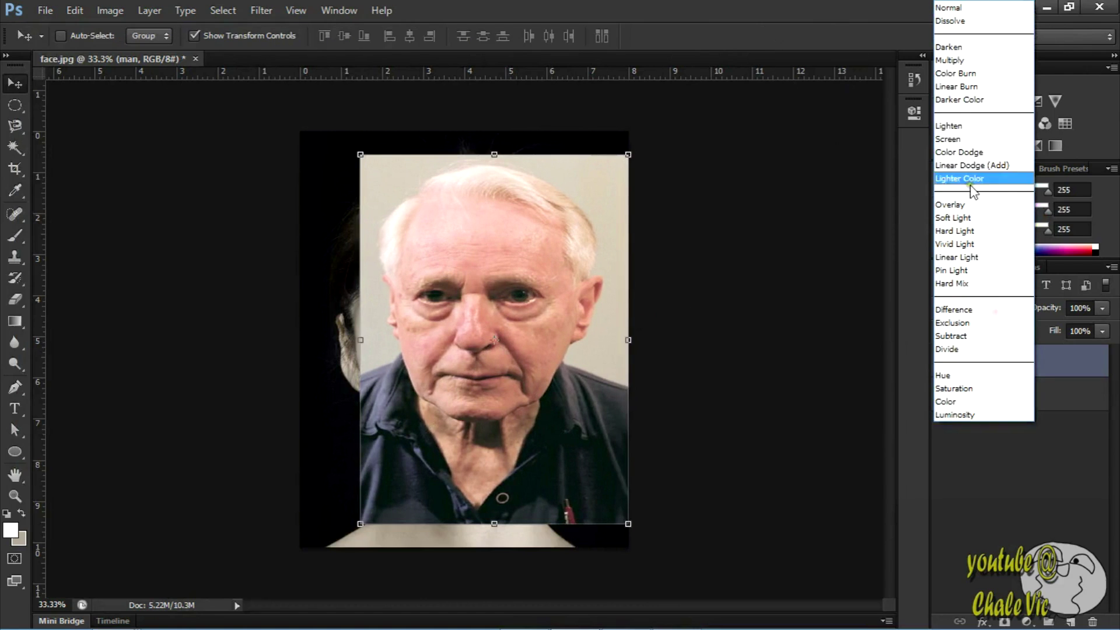
pyautogui.click(972, 142)
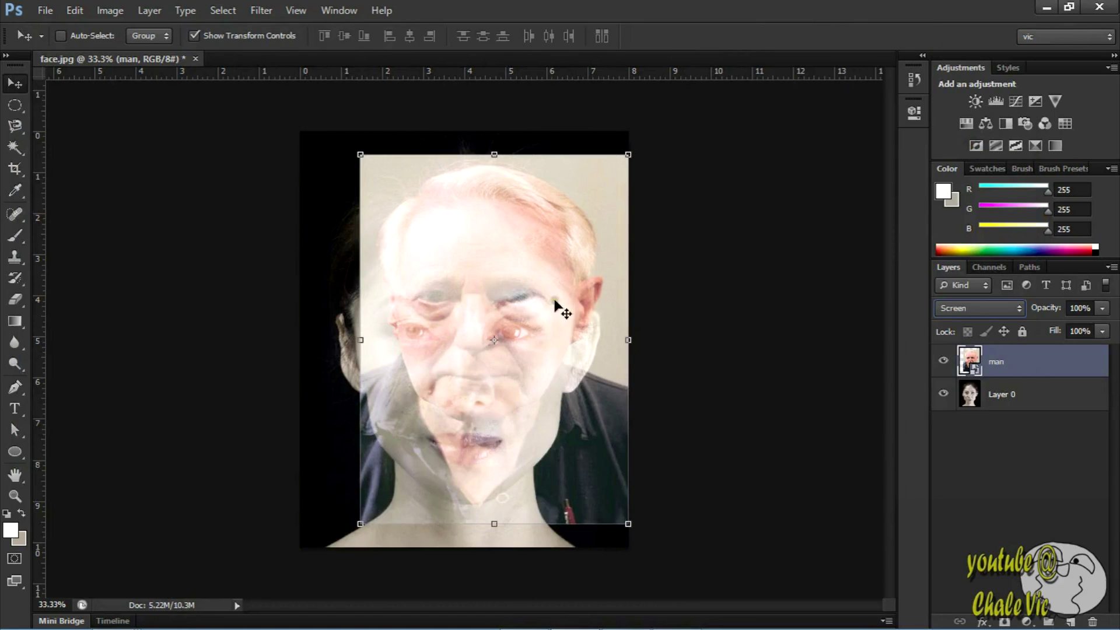
pyautogui.moveTo(536, 339); pyautogui.dragTo(521, 374)
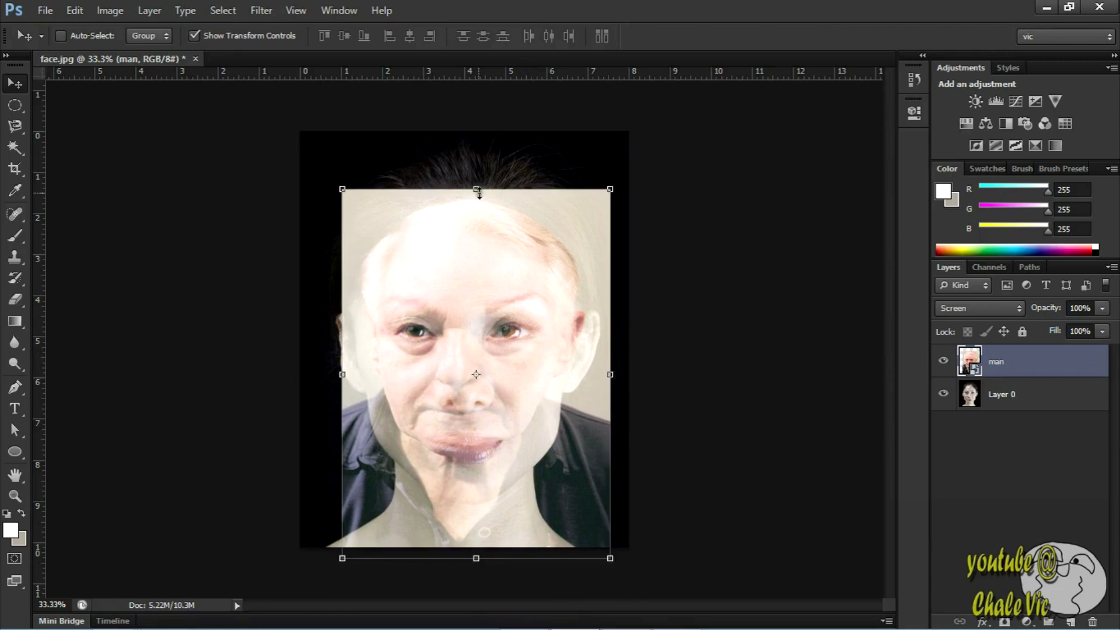
# Stretch the man layer to about 146% width and 135% height, repositioning it over the woman's facial features.
pyautogui.moveTo(476, 190); pyautogui.dragTo(502, 132)
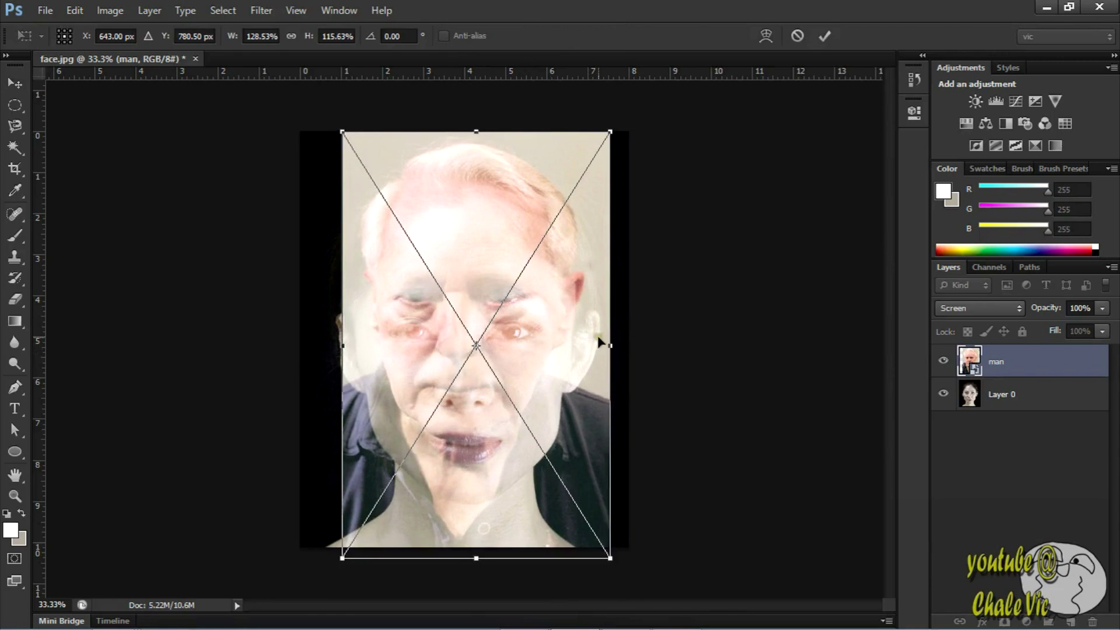
pyautogui.moveTo(615, 346); pyautogui.dragTo(646, 347)
pyautogui.moveTo(572, 341); pyautogui.dragTo(566, 425)
pyautogui.moveTo(482, 230); pyautogui.dragTo(483, 183)
pyautogui.moveTo(537, 445); pyautogui.dragTo(544, 408)
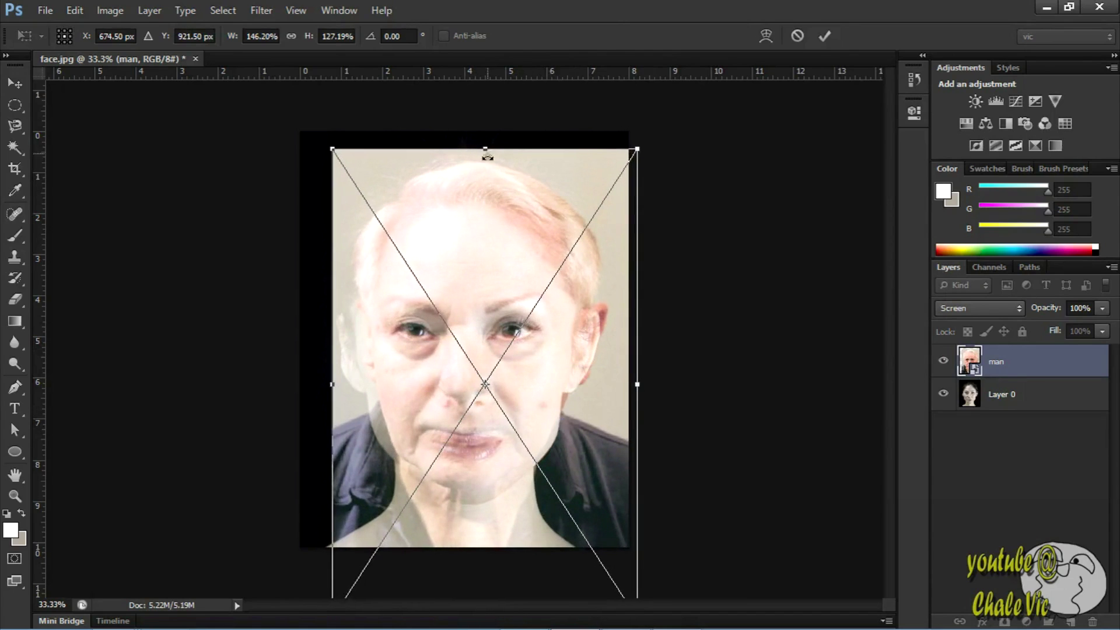
pyautogui.moveTo(483, 146); pyautogui.dragTo(485, 120)
pyautogui.moveTo(548, 328)
pyautogui.mouseDown()
pyautogui.moveTo(553, 353)
pyautogui.moveTo(544, 340)
pyautogui.mouseUp()
# Nudge the man layer to X 677.50 px, Y 942.50 px to align the two faces, and apply the transform.
pyautogui.press('Right')
pyautogui.press('Right')
pyautogui.press('Right')
pyautogui.press('Right')
pyautogui.press('Right')
pyautogui.press('Right')
pyautogui.press('Right')
pyautogui.press('Right')
pyautogui.press('Right')
pyautogui.press('Right')
pyautogui.press('Right')
pyautogui.press('Right')
pyautogui.press('Right')
pyautogui.press('Right')
pyautogui.press('Right')
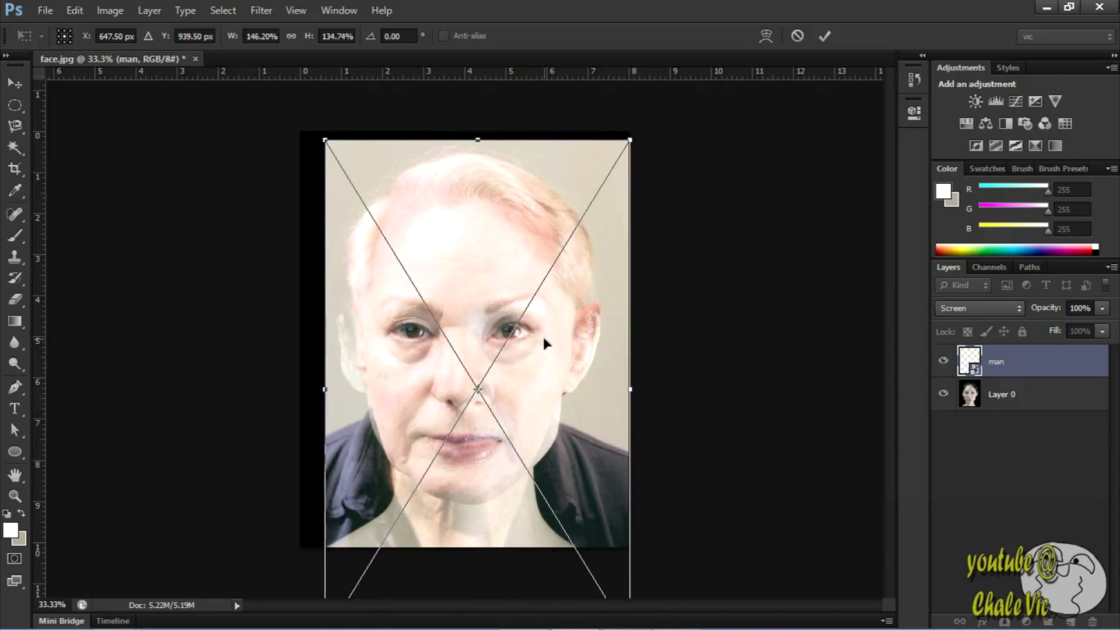
pyautogui.press('Down')
pyautogui.press('Down')
pyautogui.press('Down')
pyautogui.press('Left')
pyautogui.press('Left')
pyautogui.press('Left')
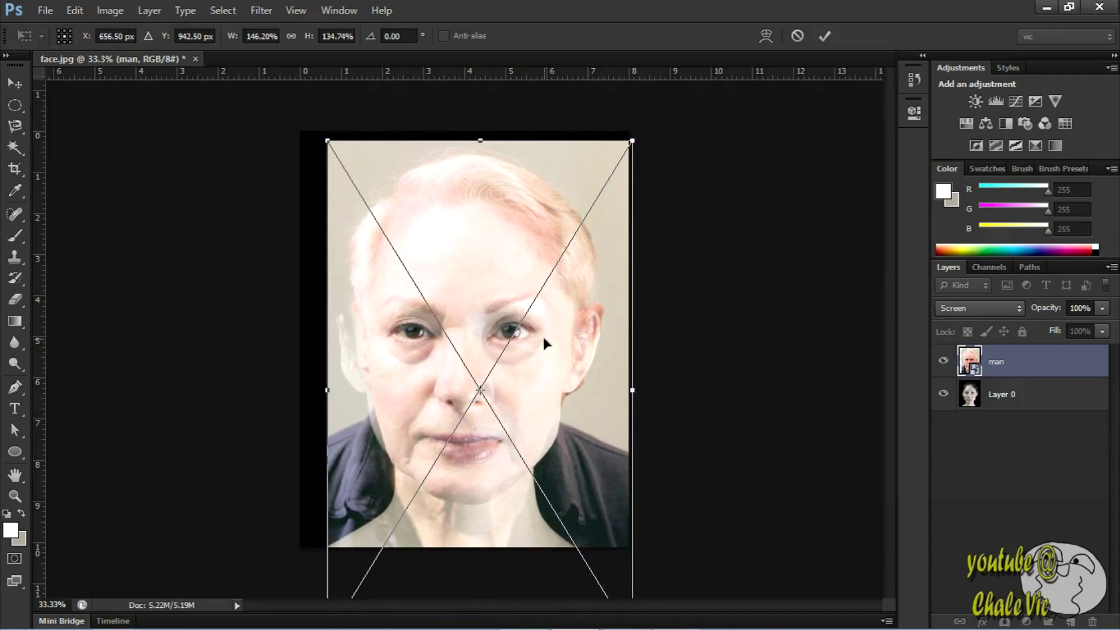
pyautogui.press('Right')
pyautogui.press('Right')
pyautogui.press('Right')
pyautogui.press('Right')
pyautogui.press('Right')
pyautogui.press('Right')
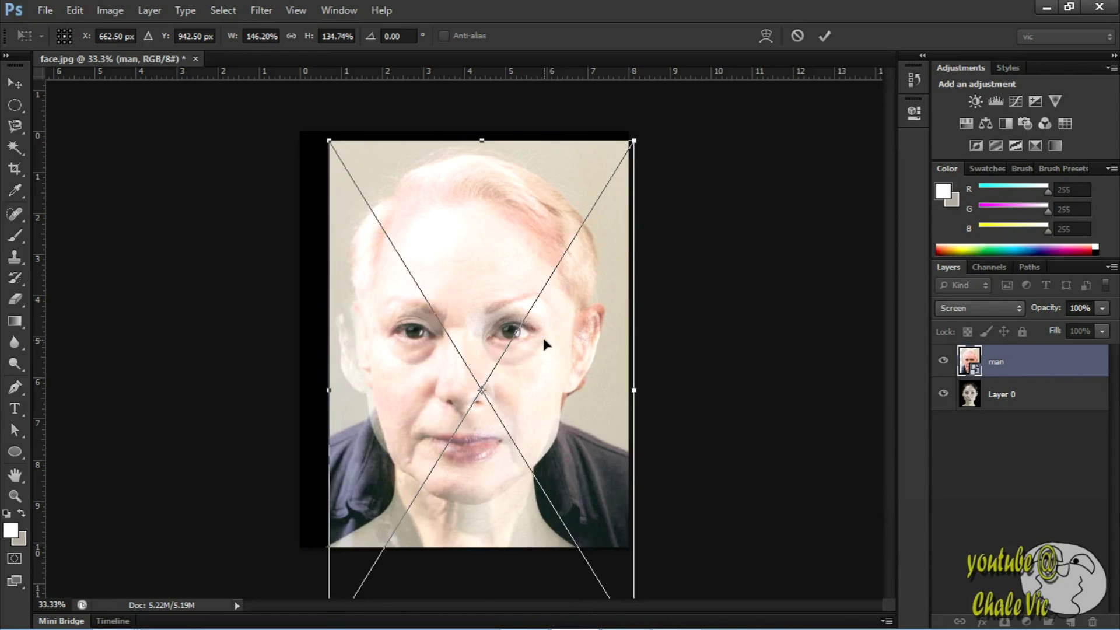
pyautogui.press('Right')
pyautogui.press('Right')
pyautogui.press('Right')
pyautogui.press('Right')
pyautogui.press('Right')
pyautogui.press('Right')
pyautogui.press('Right')
pyautogui.press('Right')
pyautogui.press('Right')
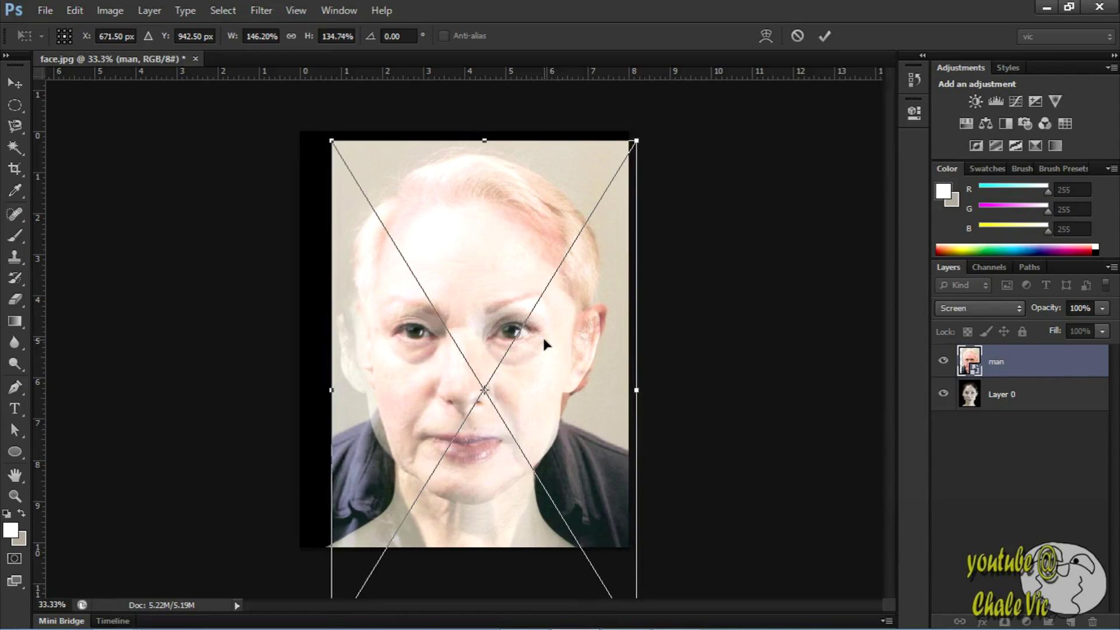
pyautogui.press('Right')
pyautogui.press('Right')
pyautogui.press('Right')
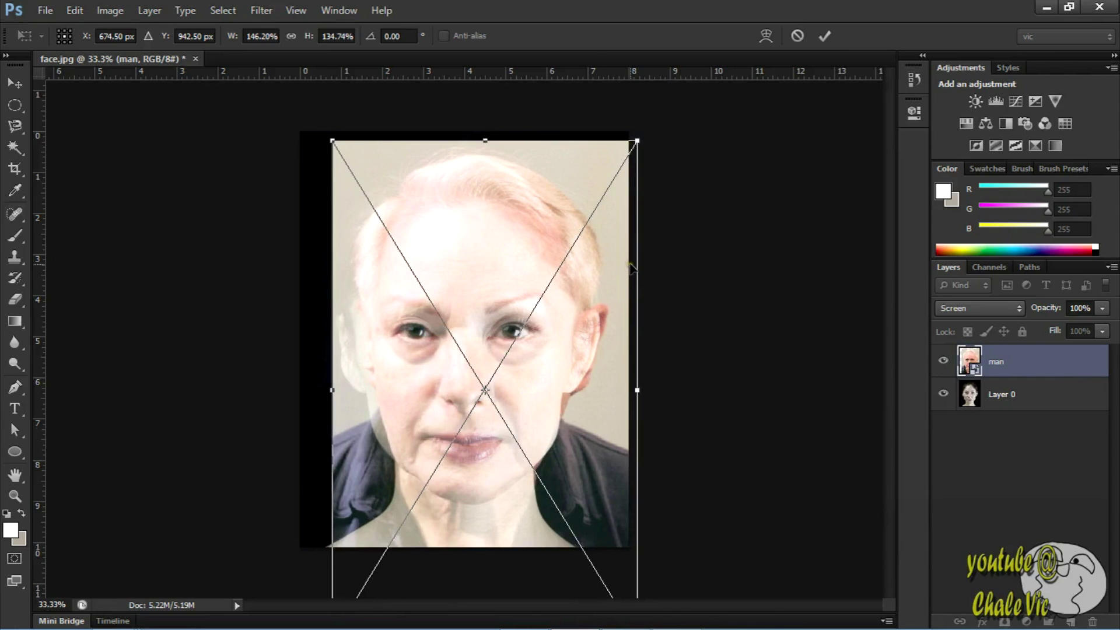
pyautogui.press('Right')
pyautogui.press('Right')
pyautogui.press('Right')
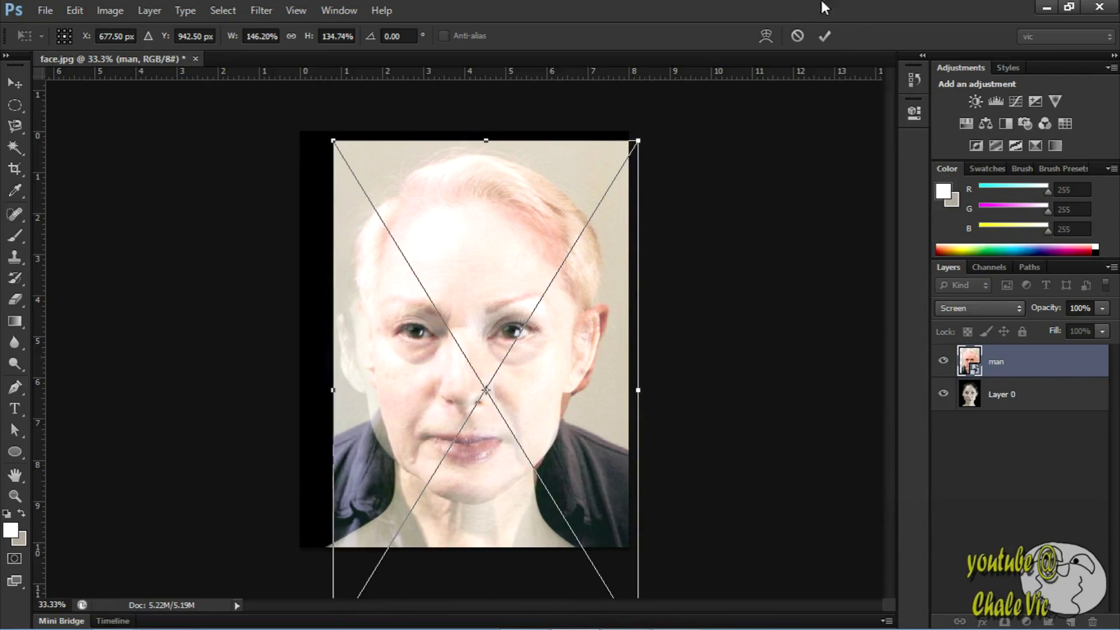
pyautogui.click(824, 37)
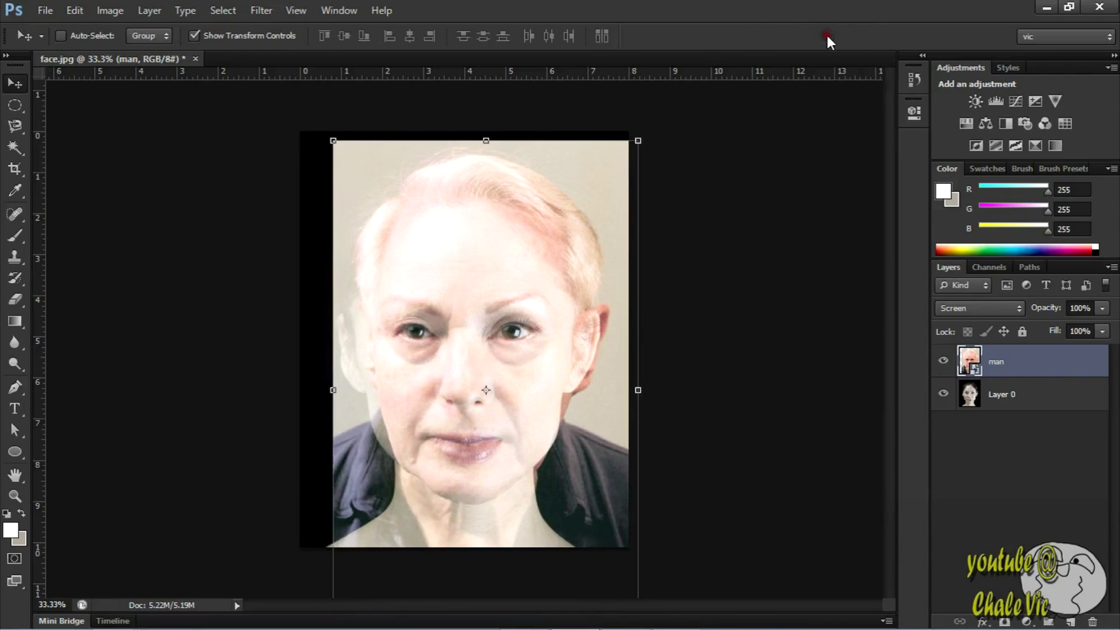
# Set the man layer's blend mode back to Normal and add a layer mask to it.
pyautogui.click(995, 303)
pyautogui.click(990, 6)
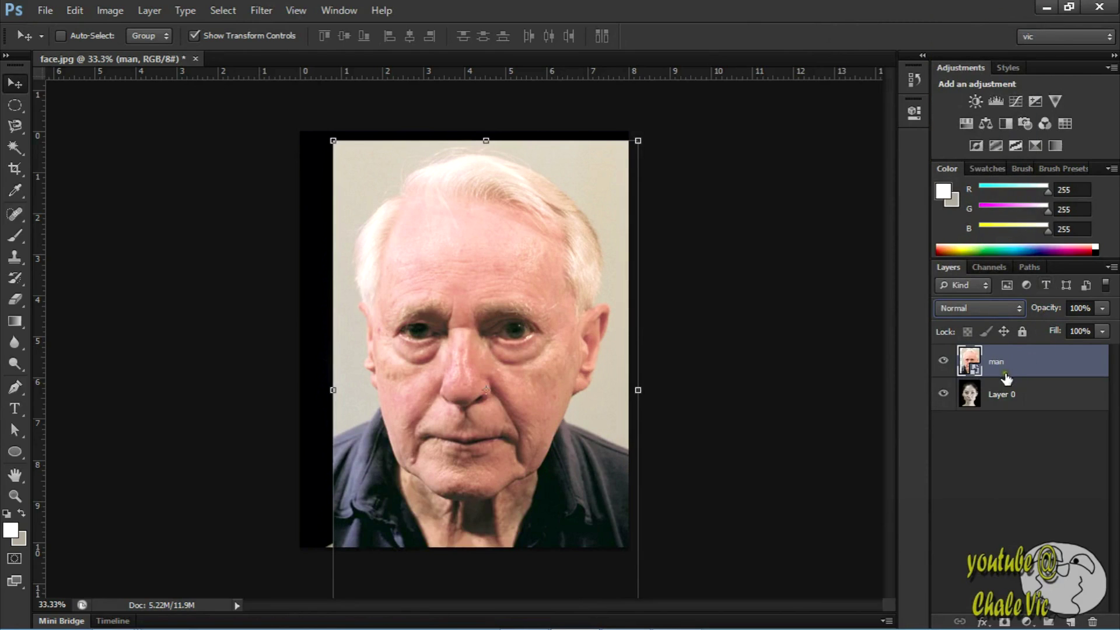
pyautogui.click(1001, 621)
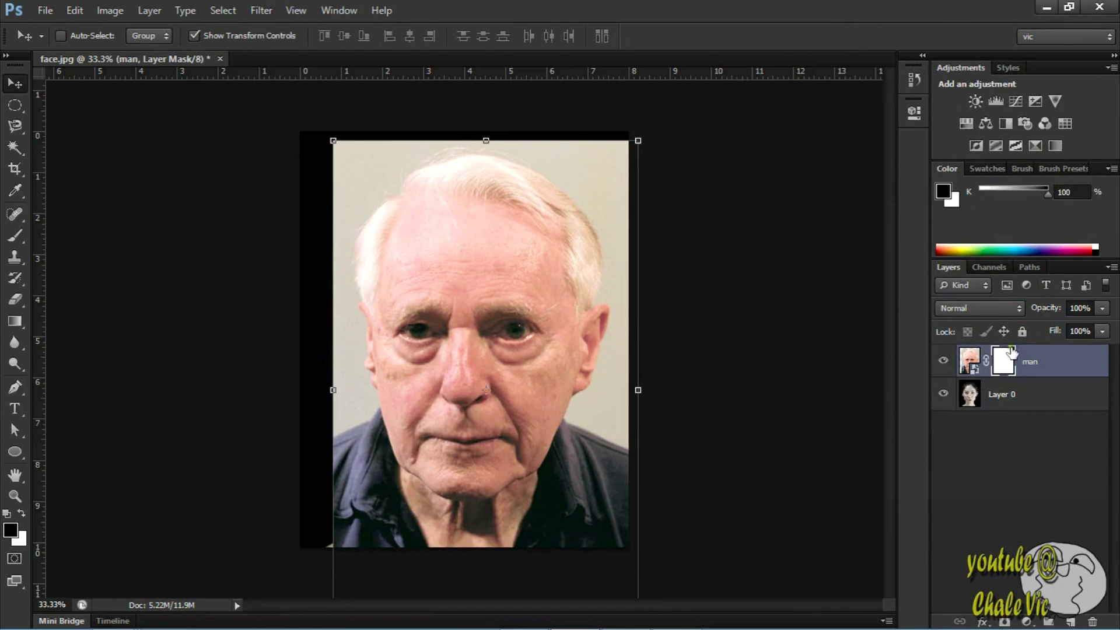
# Choose the Brush tool and enlarge the brush to 500 px for painting on the man layer's mask.
pyautogui.click(16, 240)
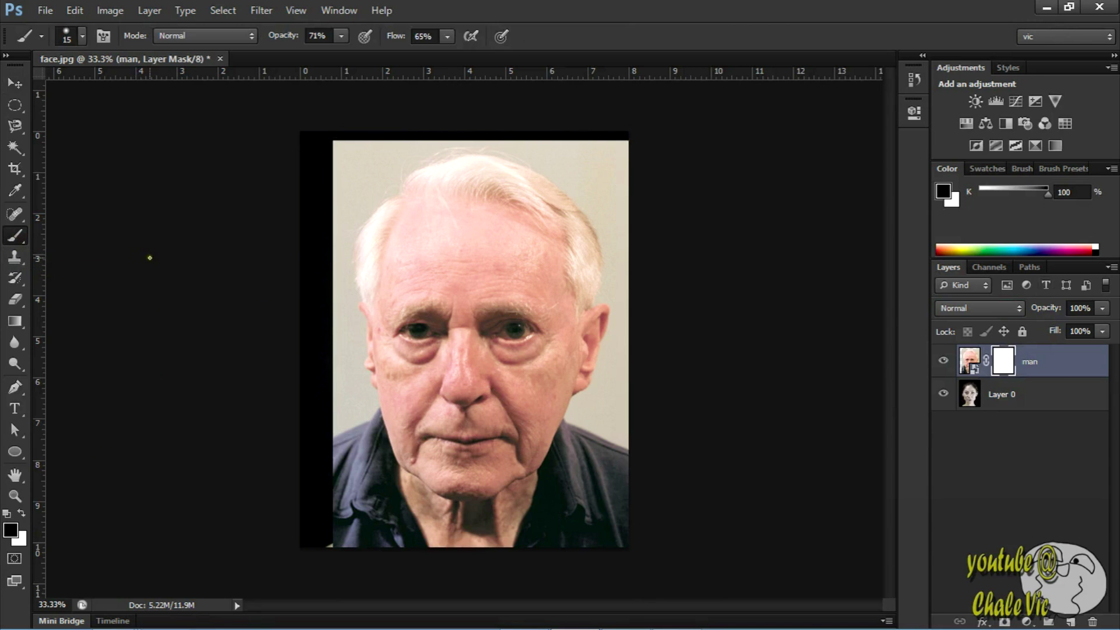
pyautogui.press(']')
pyautogui.press(']')
pyautogui.press(']')
pyautogui.press(']')
pyautogui.press(']')
pyautogui.press(']')
pyautogui.press(']')
pyautogui.press(']')
pyautogui.press(']')
pyautogui.press(']')
pyautogui.press(']')
pyautogui.press(']')
pyautogui.press(']')
pyautogui.press(']')
pyautogui.press(']')
pyautogui.press(']')
# Paint black on the mask over the forehead and eyes, restore the area with white, and switch back to black.
pyautogui.moveTo(403, 248)
pyautogui.mouseDown()
pyautogui.moveTo(596, 254)
pyautogui.moveTo(631, 280)
pyautogui.moveTo(372, 345)
pyautogui.moveTo(490, 349)
pyautogui.moveTo(570, 363)
pyautogui.mouseUp()
pyautogui.press('x')
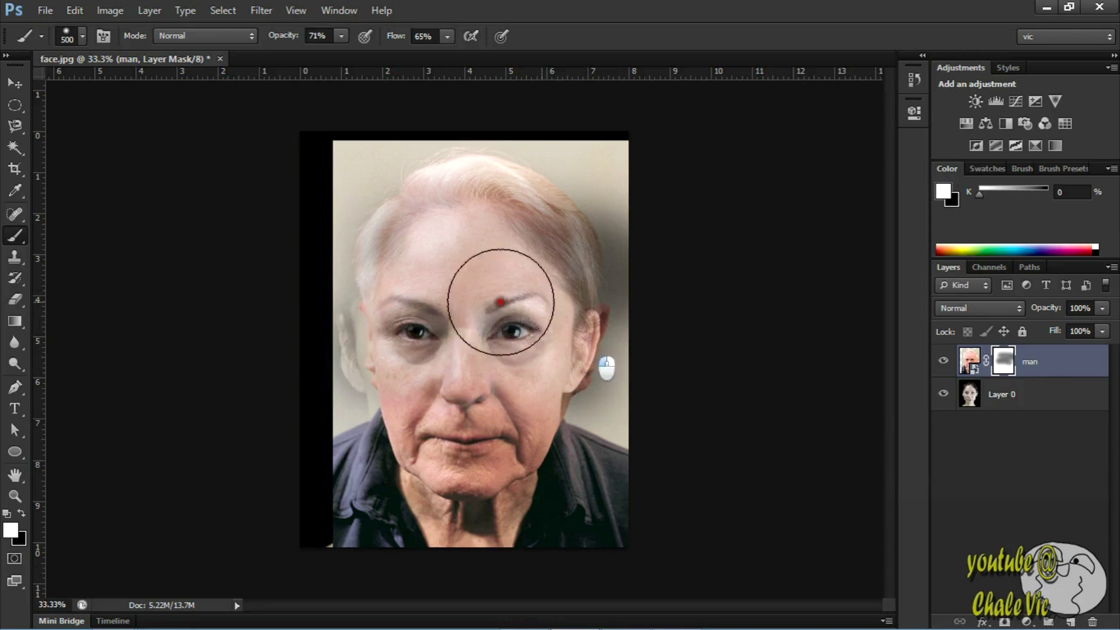
pyautogui.moveTo(512, 288)
pyautogui.mouseDown()
pyautogui.moveTo(522, 365)
pyautogui.moveTo(377, 368)
pyautogui.moveTo(400, 262)
pyautogui.moveTo(430, 400)
pyautogui.moveTo(493, 434)
pyautogui.moveTo(388, 362)
pyautogui.moveTo(400, 325)
pyautogui.moveTo(379, 325)
pyautogui.moveTo(619, 245)
pyautogui.mouseUp()
pyautogui.moveTo(724, 248); pyautogui.dragTo(675, 331)
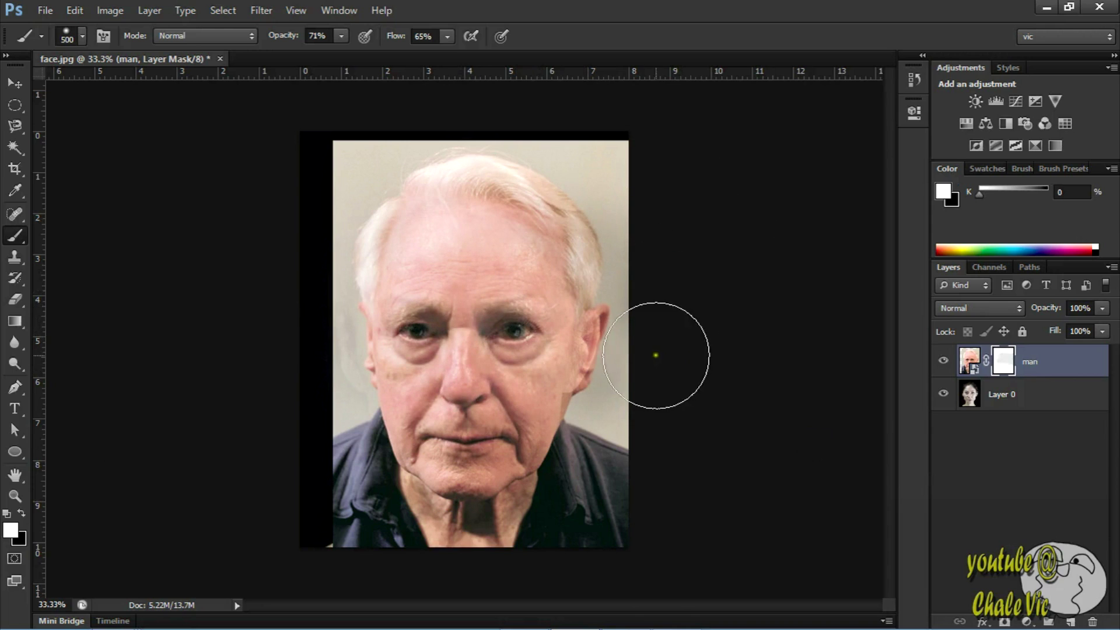
pyautogui.moveTo(651, 350)
pyautogui.mouseDown()
pyautogui.moveTo(615, 277)
pyautogui.moveTo(565, 243)
pyautogui.moveTo(607, 238)
pyautogui.moveTo(624, 272)
pyautogui.moveTo(505, 231)
pyautogui.moveTo(557, 346)
pyautogui.moveTo(565, 190)
pyautogui.moveTo(394, 259)
pyautogui.moveTo(445, 321)
pyautogui.moveTo(478, 293)
pyautogui.moveTo(504, 193)
pyautogui.moveTo(385, 311)
pyautogui.mouseUp()
pyautogui.press('x')
pyautogui.moveTo(500, 366); pyautogui.dragTo(501, 366)
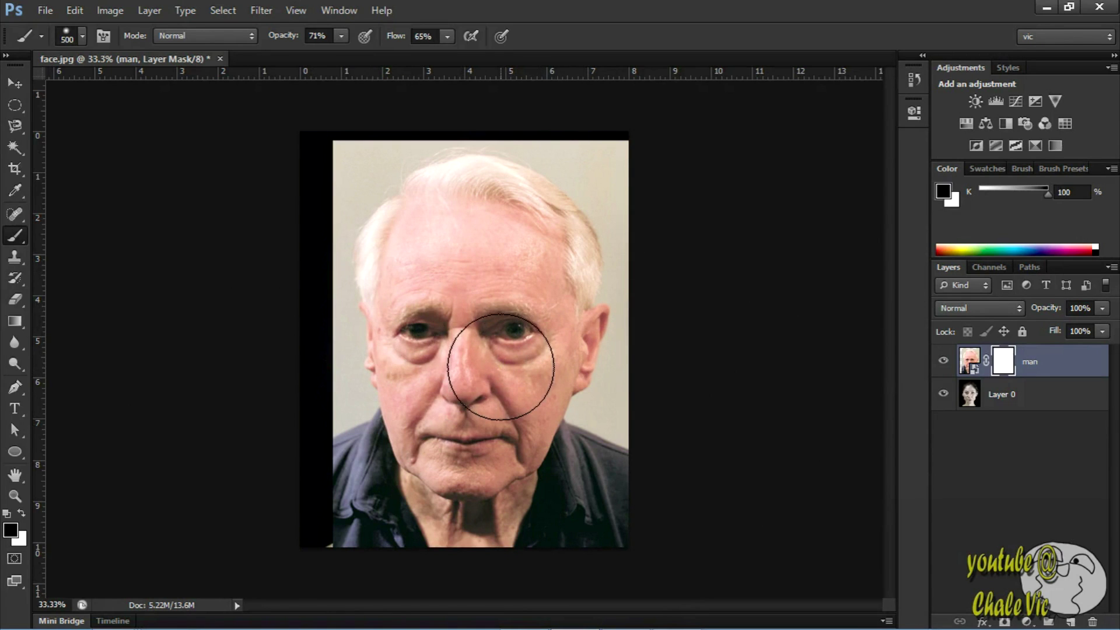
# Enlarge the brush to 1000 px and paint black on the mask across the hair and forehead to reveal the woman.
pyautogui.scroll(4, 500, 366)
pyautogui.scroll(-2, 500, 367)
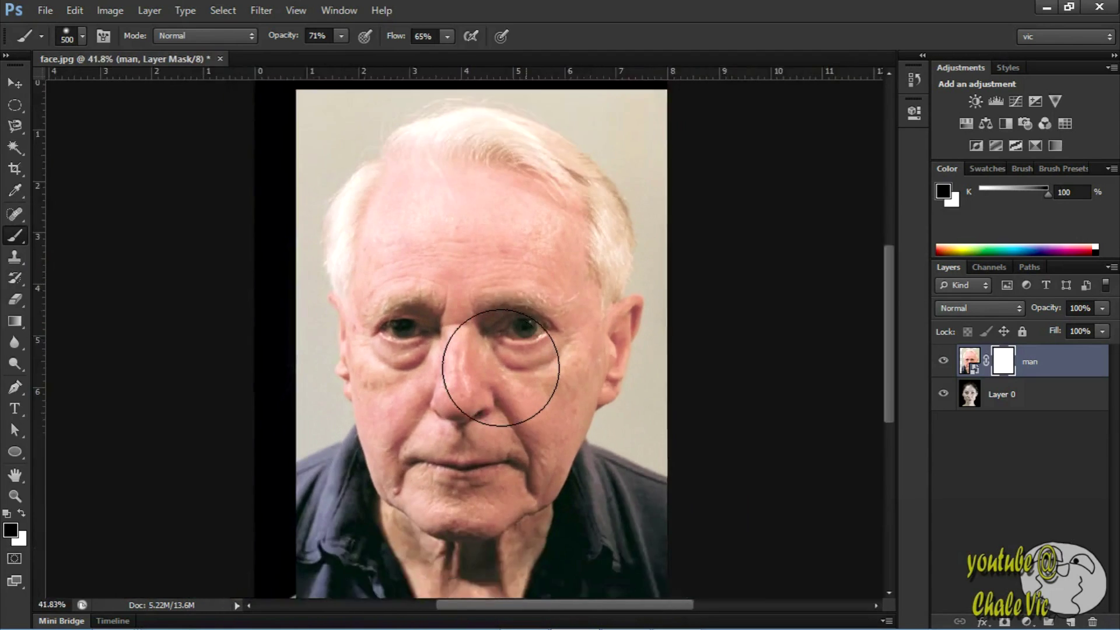
pyautogui.scroll(-2, 501, 368)
pyautogui.press(']')
pyautogui.press(']')
pyautogui.press(']')
pyautogui.press(']')
pyautogui.press(']')
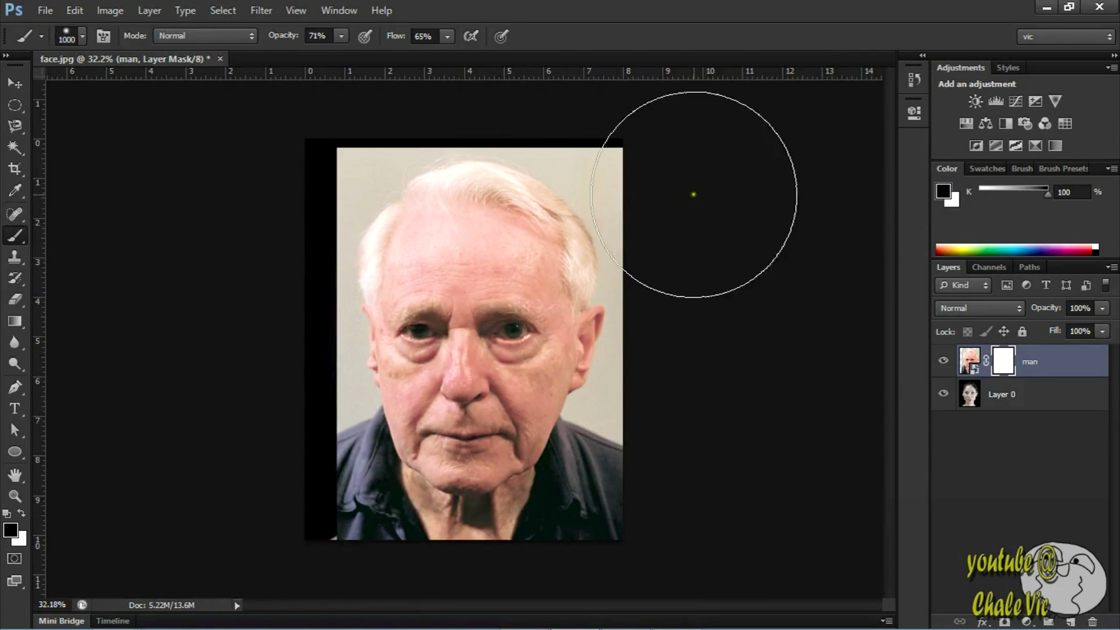
pyautogui.moveTo(693, 194)
pyautogui.mouseDown()
pyautogui.moveTo(342, 240)
pyautogui.moveTo(540, 175)
pyautogui.moveTo(366, 54)
pyautogui.mouseUp()
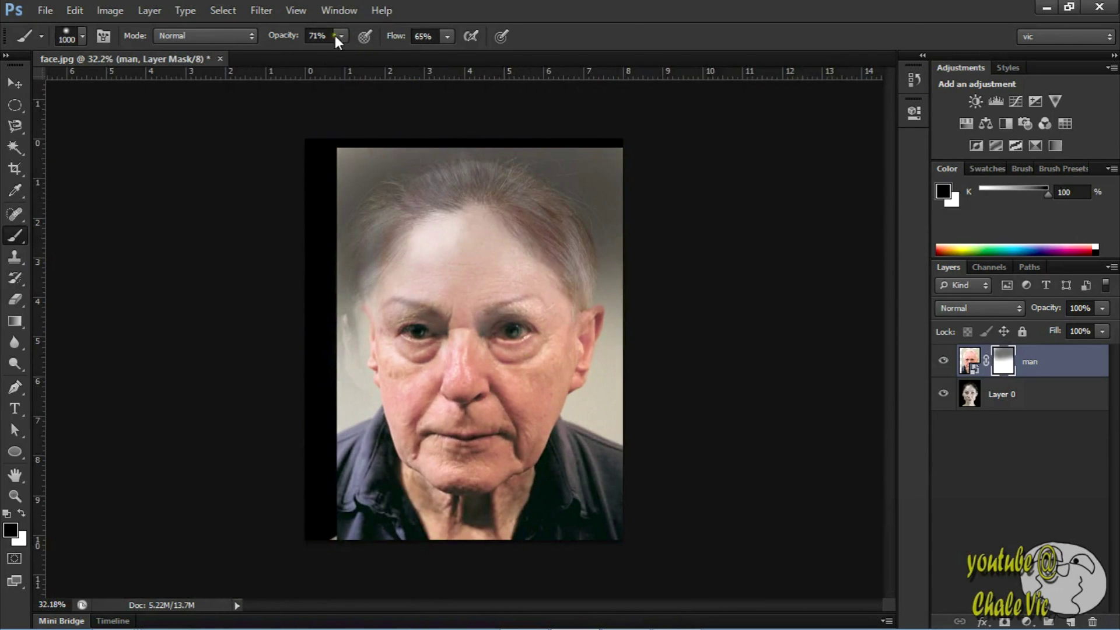
# Switch to a hard round brush at 100% opacity and paint black over the entire mask to hide the man layer.
pyautogui.click(69, 47)
pyautogui.click(56, 164)
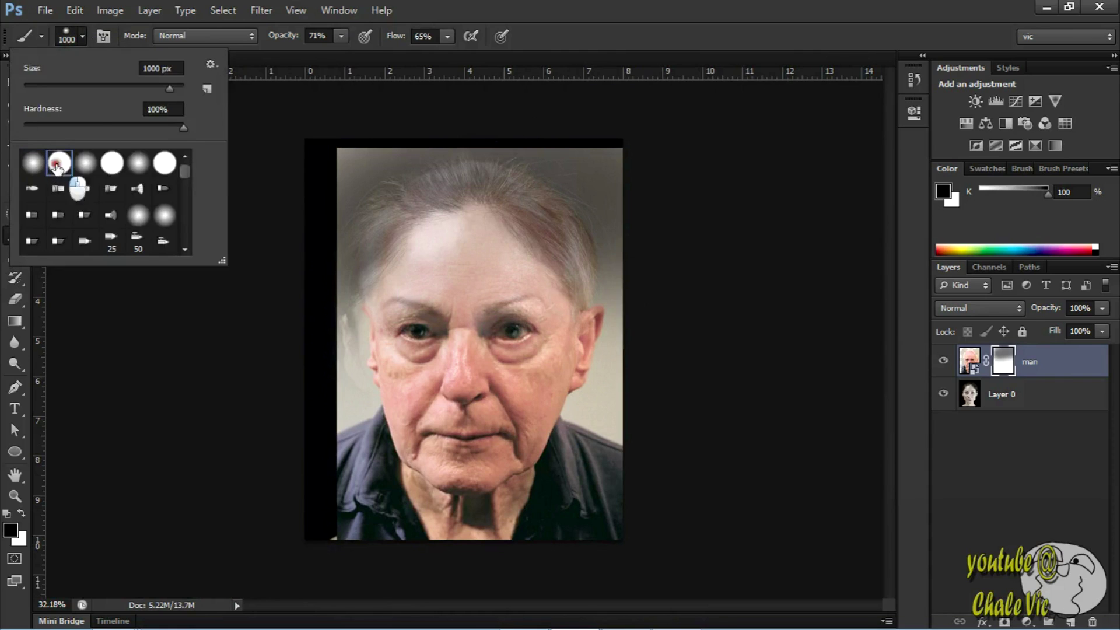
pyautogui.click(343, 38)
pyautogui.moveTo(344, 42); pyautogui.dragTo(365, 70)
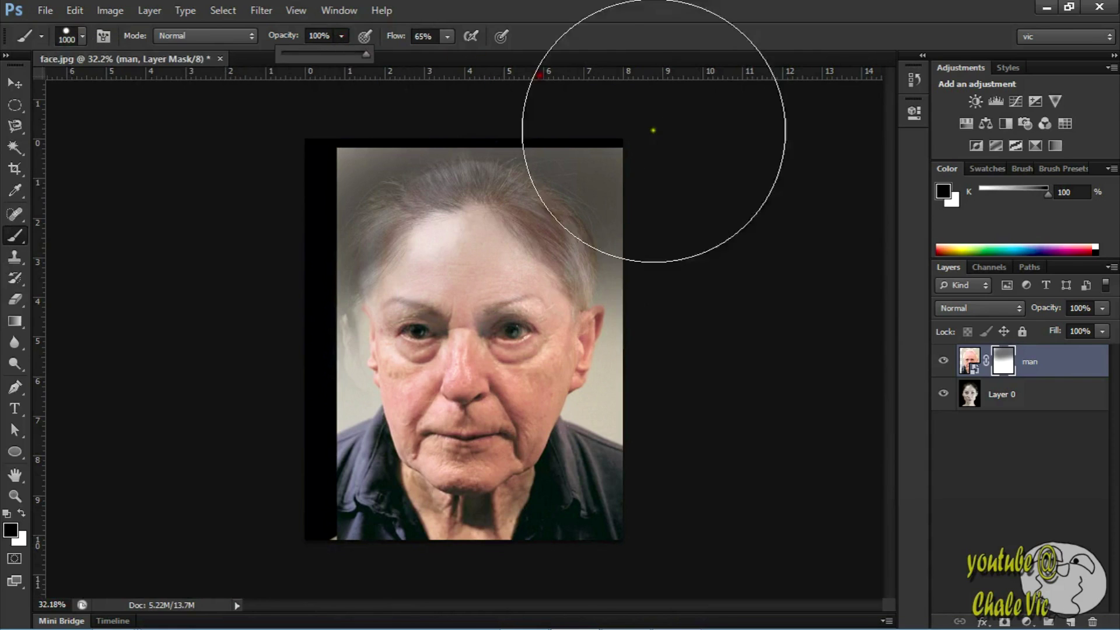
pyautogui.moveTo(659, 257)
pyautogui.mouseDown()
pyautogui.moveTo(322, 274)
pyautogui.moveTo(467, 180)
pyautogui.moveTo(543, 627)
pyautogui.moveTo(553, 443)
pyautogui.moveTo(397, 497)
pyautogui.moveTo(522, 430)
pyautogui.moveTo(588, 251)
pyautogui.moveTo(426, 404)
pyautogui.moveTo(404, 341)
pyautogui.mouseUp()
# Reduce the brush size to 90 px for detailed painting on the woman's face.
pyautogui.scroll(8, 652, 395)
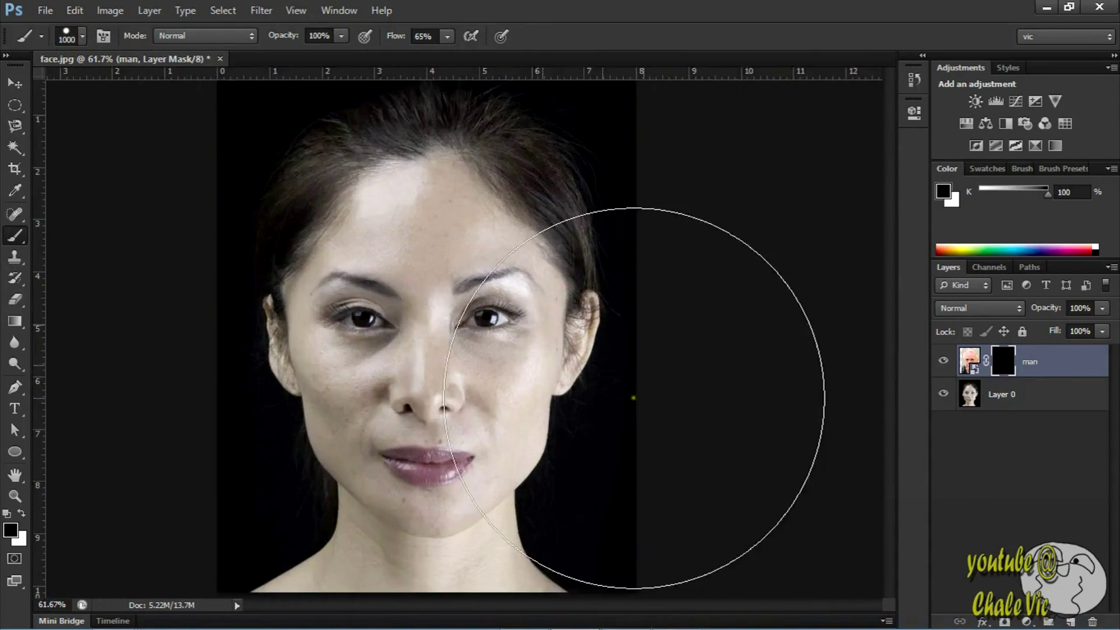
pyautogui.press('[')
pyautogui.press('[')
pyautogui.press('[')
pyautogui.press('[')
pyautogui.press('[')
pyautogui.press('[')
pyautogui.press('[')
pyautogui.press('[')
pyautogui.press('[')
pyautogui.press('[')
pyautogui.press('[')
pyautogui.press('[')
pyautogui.press('[')
pyautogui.press('[')
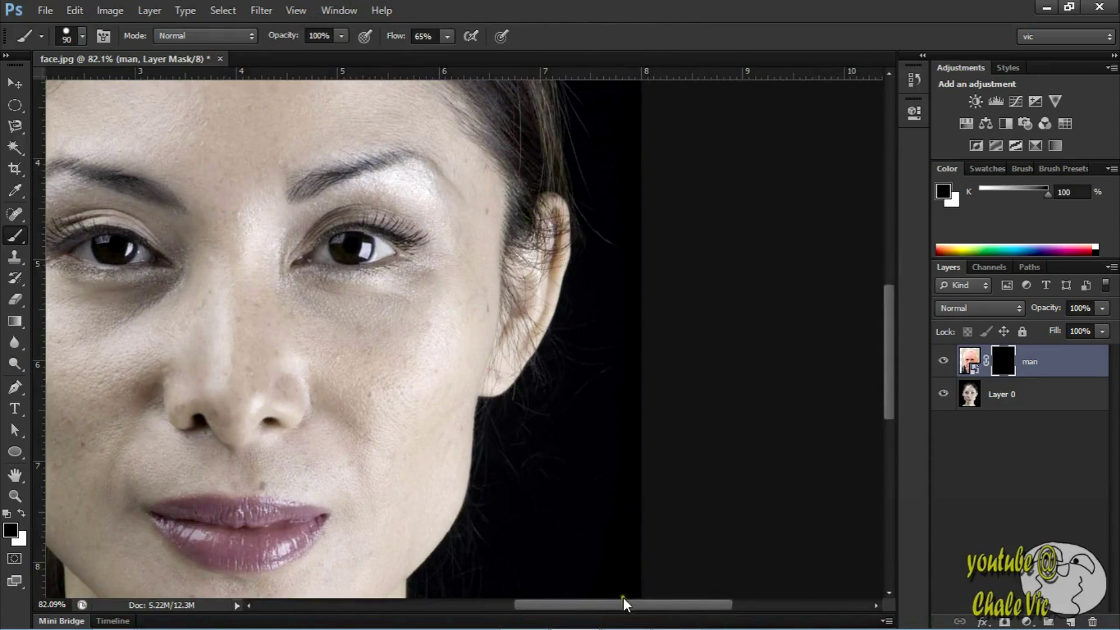
# Switch the painting color to white and use a soft round brush at 67% opacity.
pyautogui.moveTo(621, 608); pyautogui.dragTo(579, 609)
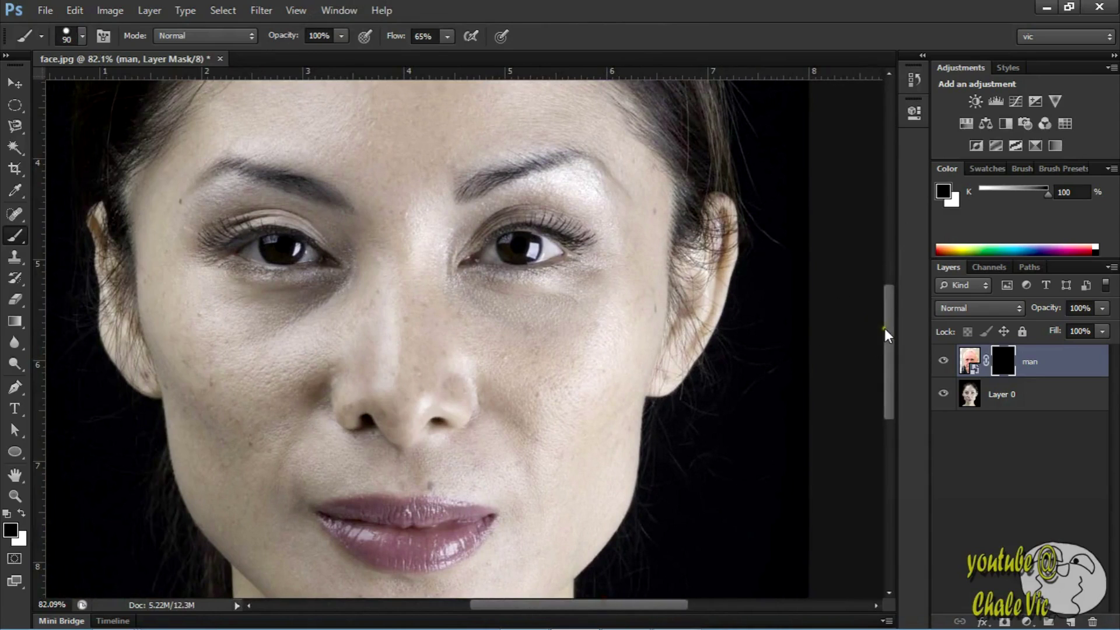
pyautogui.moveTo(891, 359); pyautogui.dragTo(892, 365)
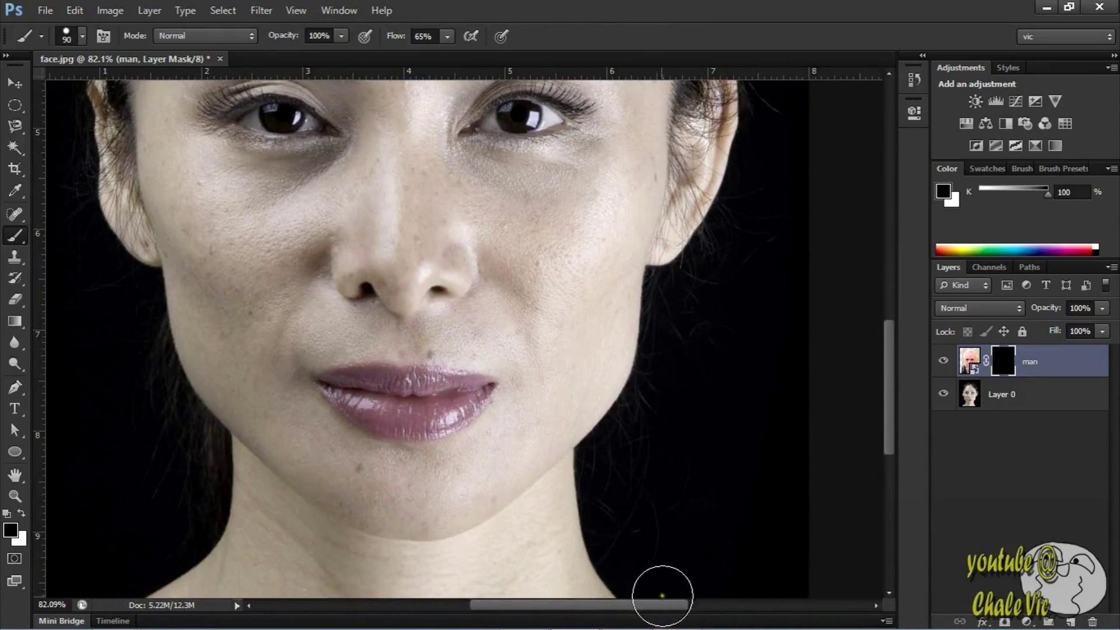
pyautogui.moveTo(663, 606); pyautogui.dragTo(661, 606)
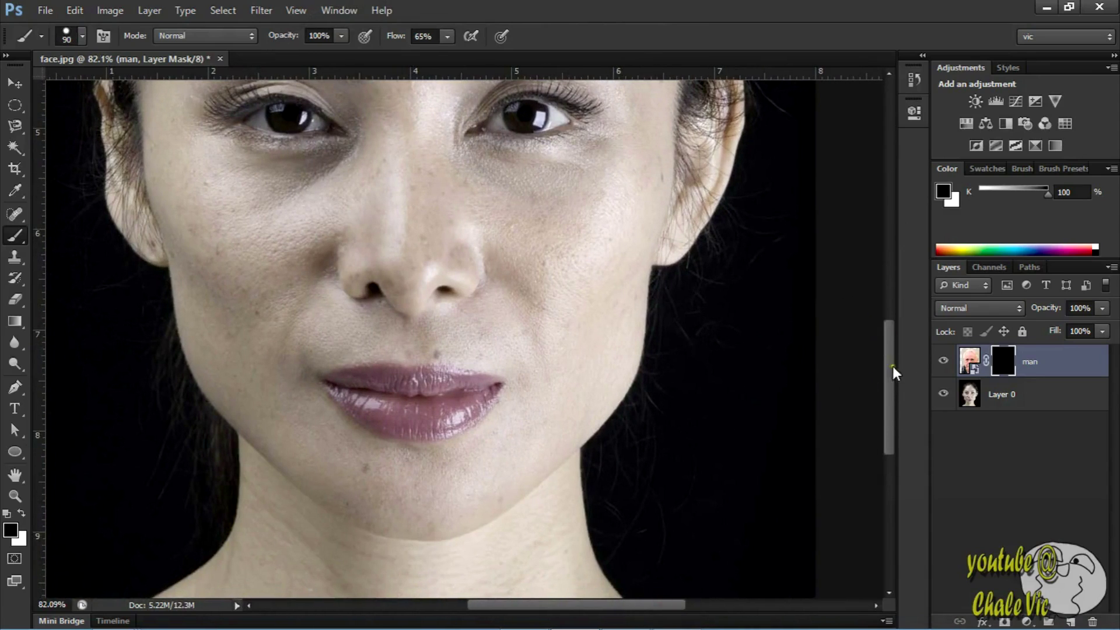
pyautogui.moveTo(894, 375); pyautogui.dragTo(894, 373)
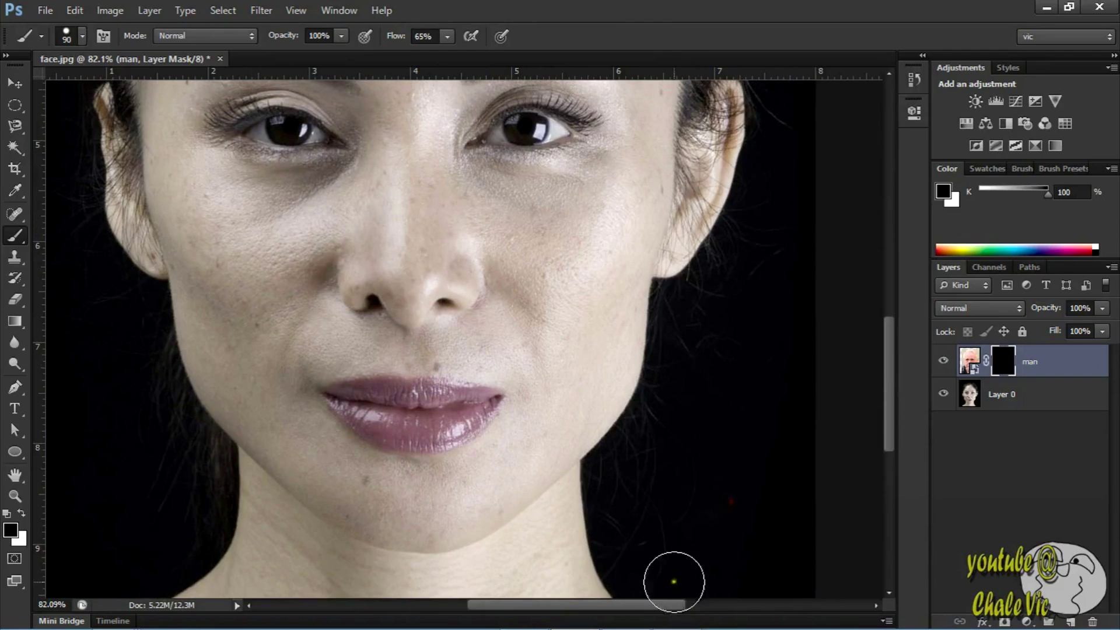
pyautogui.moveTo(652, 601); pyautogui.dragTo(640, 601)
pyautogui.press('x')
pyautogui.moveTo(555, 325); pyautogui.dragTo(551, 252)
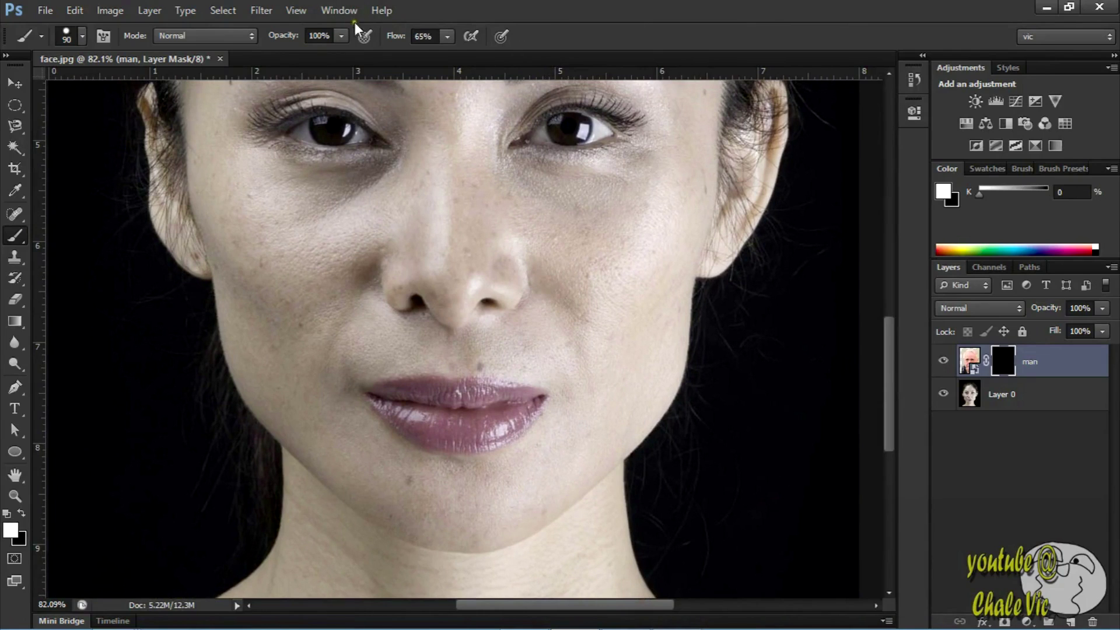
pyautogui.click(340, 36)
pyautogui.moveTo(330, 60); pyautogui.dragTo(312, 56)
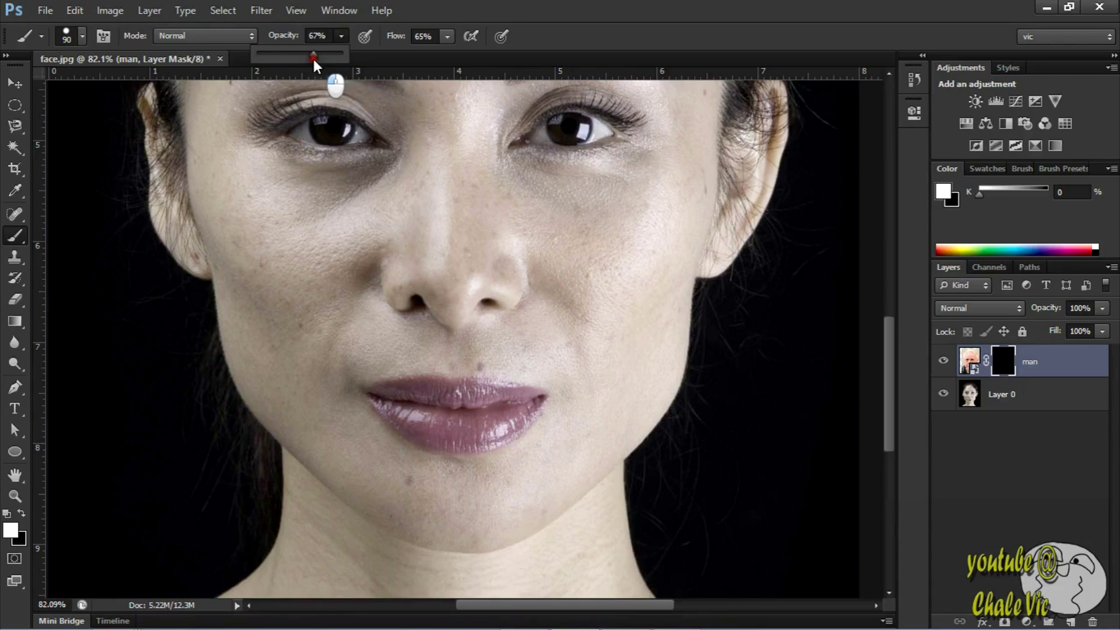
pyautogui.click(83, 36)
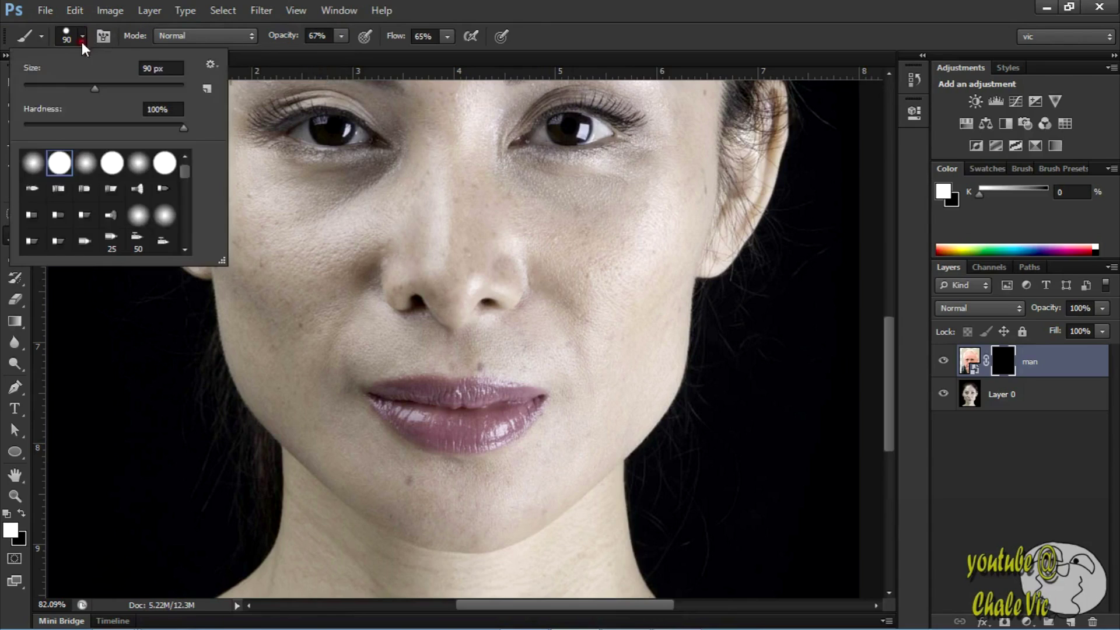
pyautogui.click(33, 166)
# Paint white on the man's mask along both nose-to-mouth folds, and clean up beside the mouth corner with black.
pyautogui.moveTo(551, 289); pyautogui.dragTo(596, 437)
pyautogui.moveTo(540, 292); pyautogui.dragTo(600, 467)
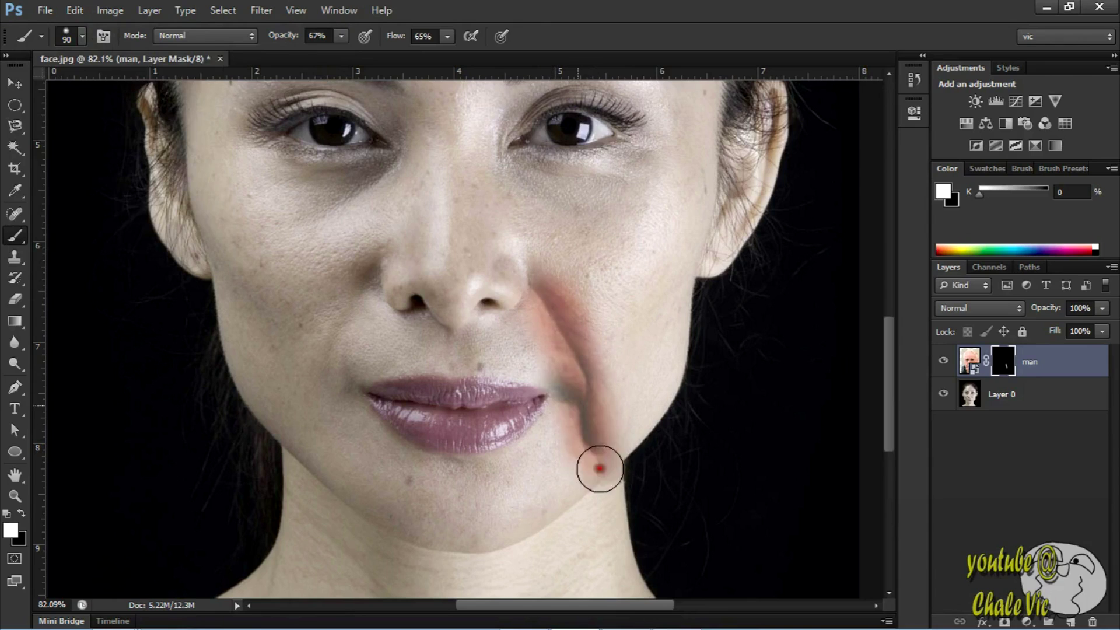
pyautogui.moveTo(362, 300)
pyautogui.mouseDown()
pyautogui.moveTo(327, 411)
pyautogui.moveTo(321, 394)
pyautogui.moveTo(320, 455)
pyautogui.mouseUp()
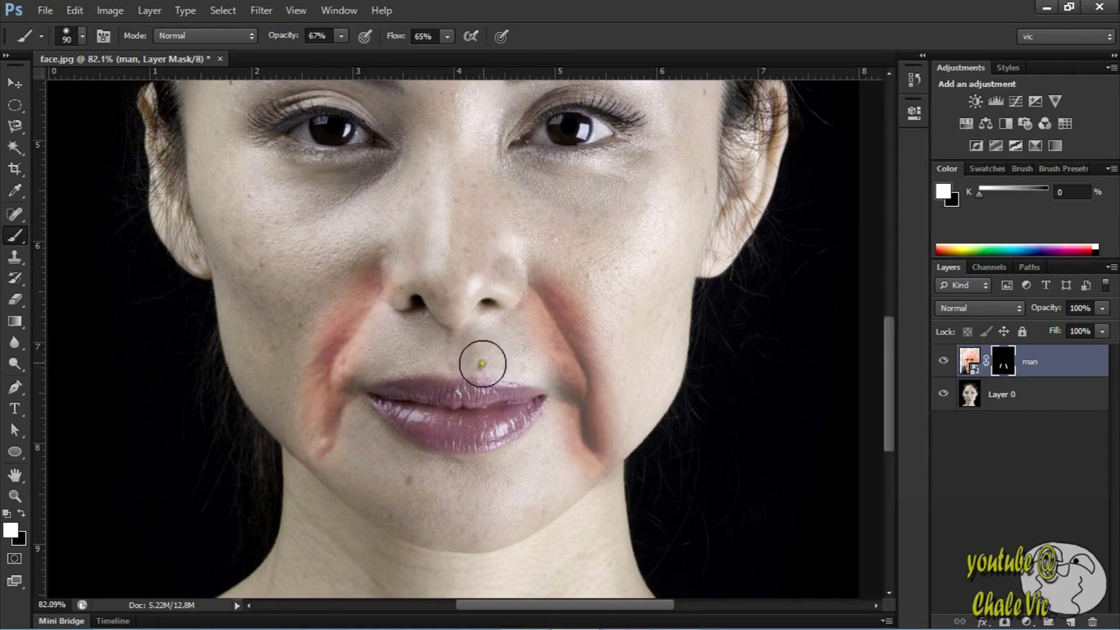
pyautogui.press('x')
pyautogui.moveTo(542, 375); pyautogui.dragTo(548, 446)
pyautogui.moveTo(508, 366); pyautogui.dragTo(554, 399)
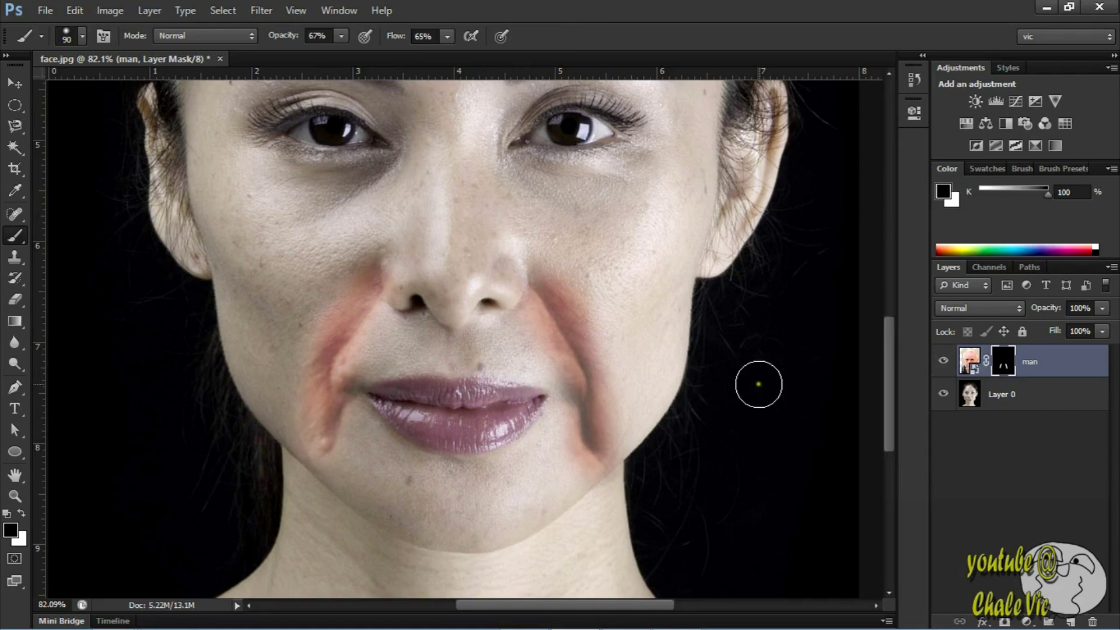
# Paint white on the mask beneath both eyes to reveal the man's eye bags, lowering the brush opacity to 45%.
pyautogui.moveTo(888, 379); pyautogui.dragTo(888, 359)
pyautogui.press('x')
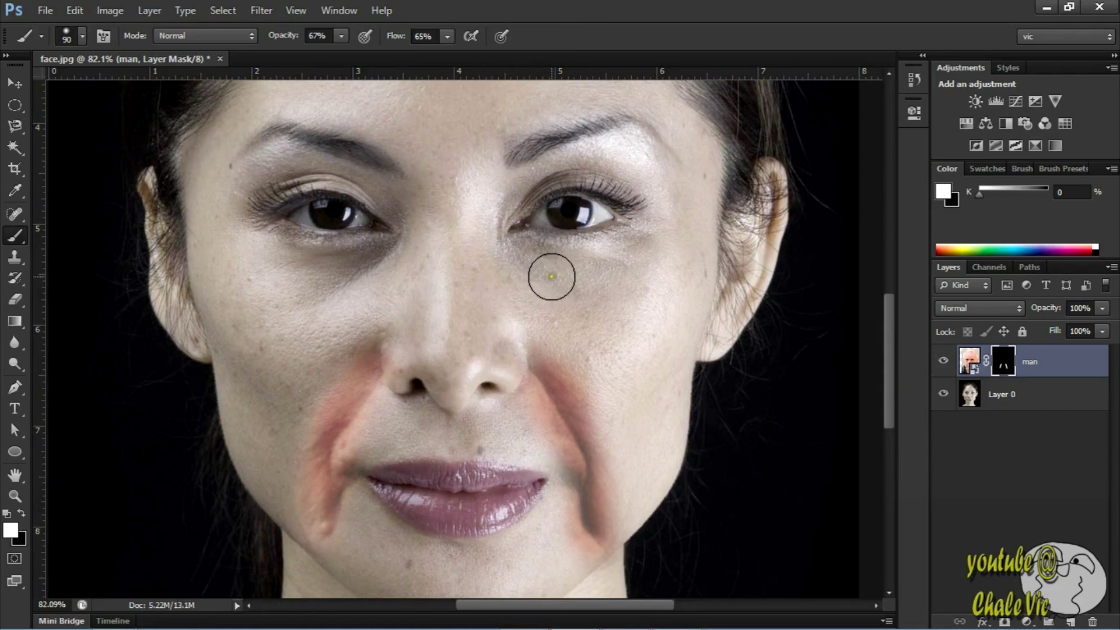
pyautogui.moveTo(553, 270); pyautogui.dragTo(642, 264)
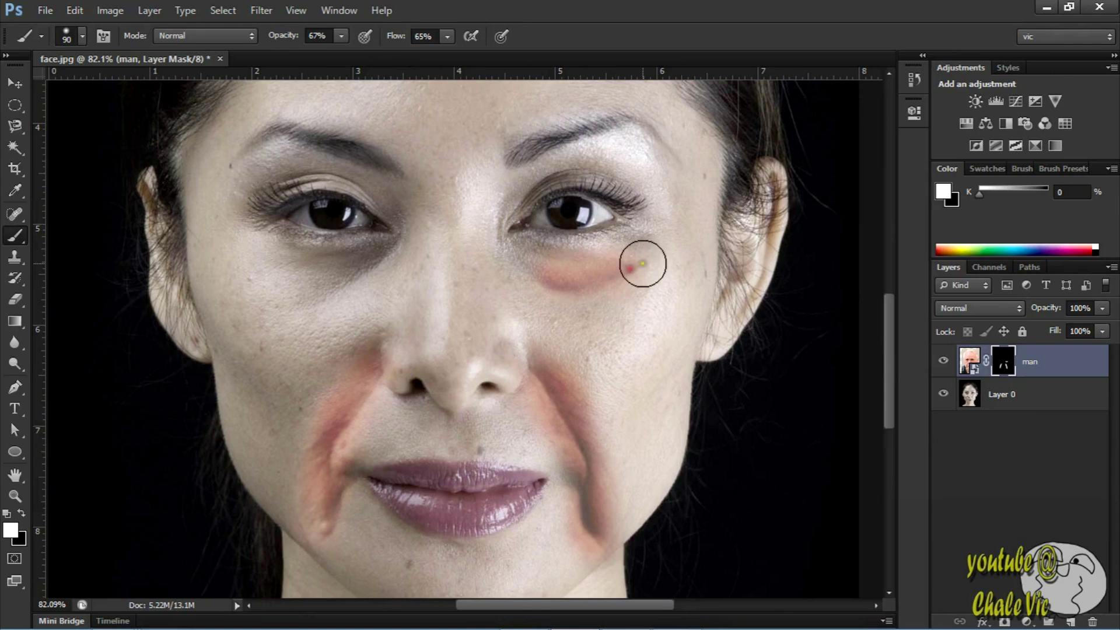
pyautogui.click(346, 36)
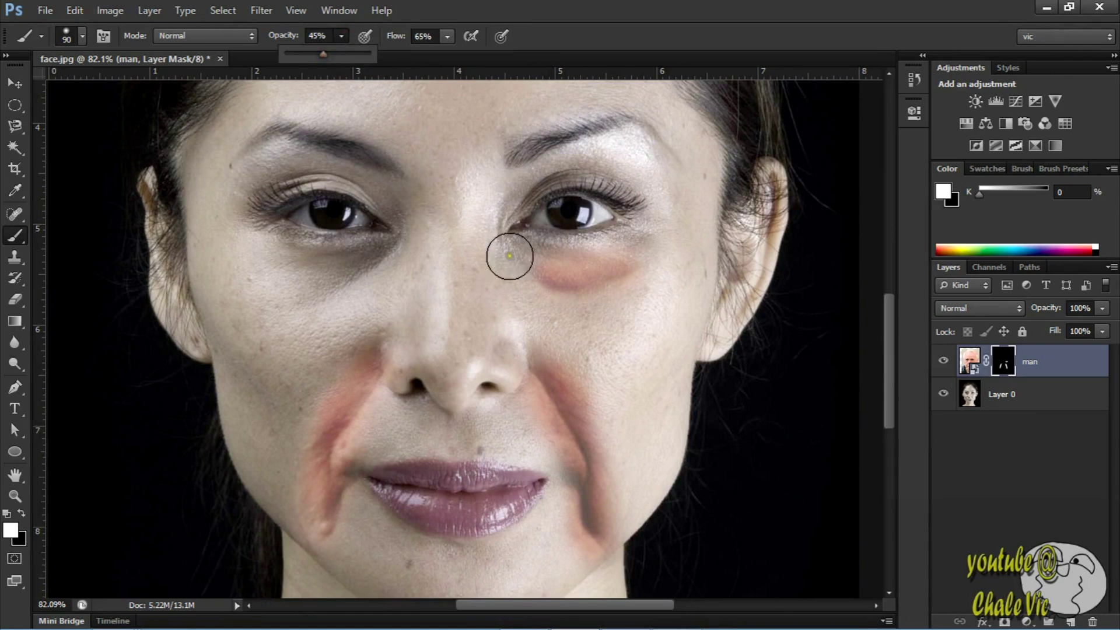
pyautogui.moveTo(509, 256)
pyautogui.mouseDown()
pyautogui.moveTo(603, 280)
pyautogui.moveTo(657, 253)
pyautogui.moveTo(479, 271)
pyautogui.moveTo(562, 281)
pyautogui.moveTo(616, 271)
pyautogui.moveTo(667, 240)
pyautogui.moveTo(605, 295)
pyautogui.mouseUp()
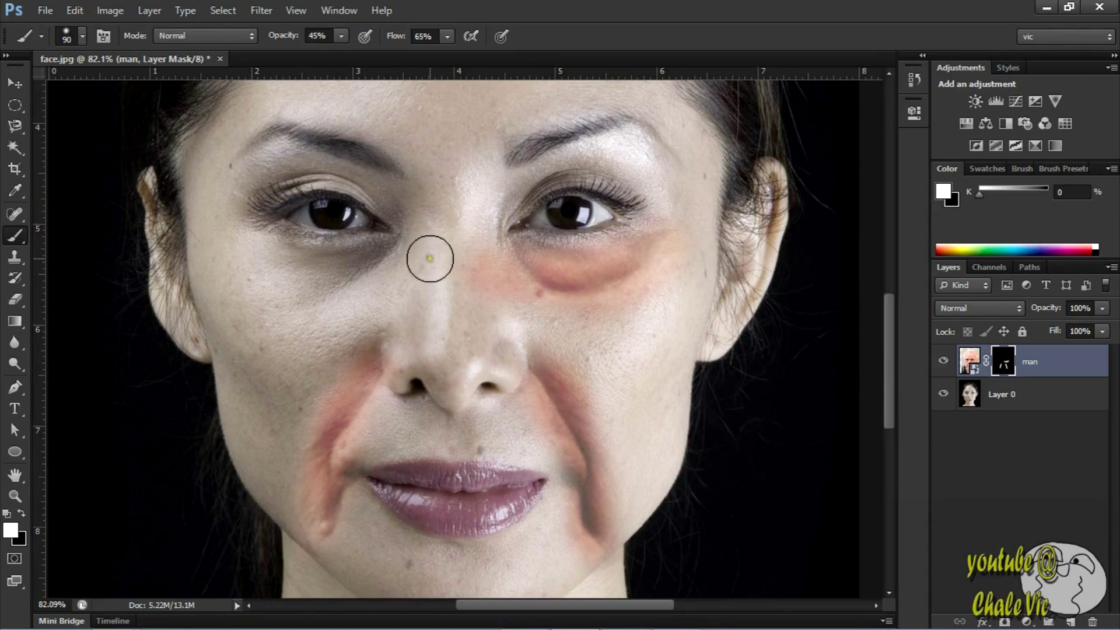
pyautogui.moveTo(373, 268)
pyautogui.mouseDown()
pyautogui.moveTo(295, 268)
pyautogui.moveTo(352, 292)
pyautogui.moveTo(265, 268)
pyautogui.moveTo(378, 268)
pyautogui.moveTo(345, 295)
pyautogui.moveTo(262, 265)
pyautogui.moveTo(367, 279)
pyautogui.moveTo(376, 265)
pyautogui.moveTo(292, 268)
pyautogui.moveTo(385, 261)
pyautogui.mouseUp()
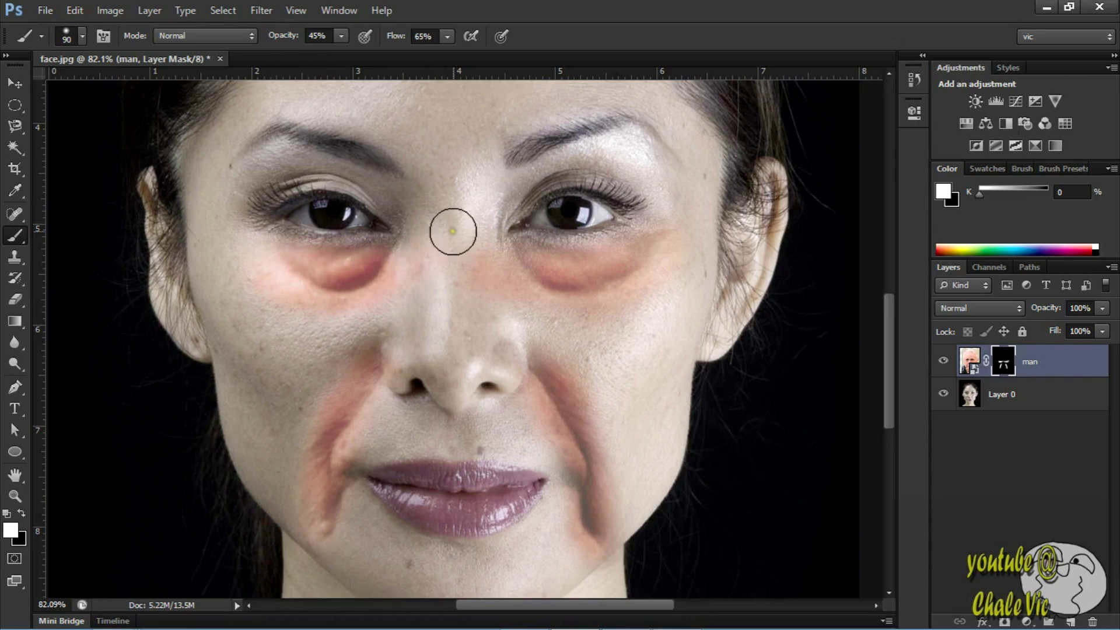
# Paint white on the mask over the forehead, along the nose bridge and above the upper lip to reveal aged skin.
pyautogui.moveTo(890, 332); pyautogui.dragTo(893, 279)
pyautogui.moveTo(364, 184)
pyautogui.mouseDown()
pyautogui.moveTo(461, 255)
pyautogui.moveTo(498, 260)
pyautogui.moveTo(435, 330)
pyautogui.moveTo(452, 365)
pyautogui.moveTo(533, 265)
pyautogui.moveTo(351, 266)
pyautogui.moveTo(377, 275)
pyautogui.moveTo(356, 305)
pyautogui.moveTo(474, 312)
pyautogui.moveTo(580, 282)
pyautogui.moveTo(555, 260)
pyautogui.moveTo(579, 262)
pyautogui.moveTo(333, 264)
pyautogui.moveTo(285, 288)
pyautogui.moveTo(631, 288)
pyautogui.moveTo(612, 268)
pyautogui.moveTo(323, 255)
pyautogui.moveTo(424, 254)
pyautogui.mouseUp()
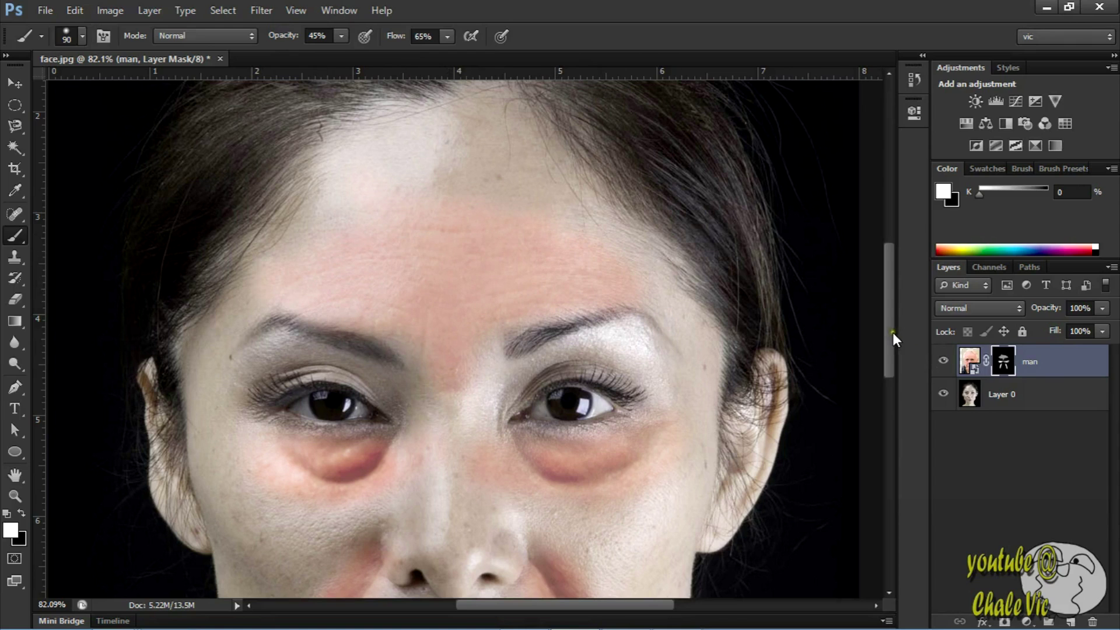
pyautogui.moveTo(894, 333); pyautogui.dragTo(887, 375)
pyautogui.moveTo(683, 345)
pyautogui.mouseDown()
pyautogui.moveTo(650, 300)
pyautogui.moveTo(550, 328)
pyautogui.moveTo(275, 320)
pyautogui.moveTo(351, 350)
pyautogui.mouseUp()
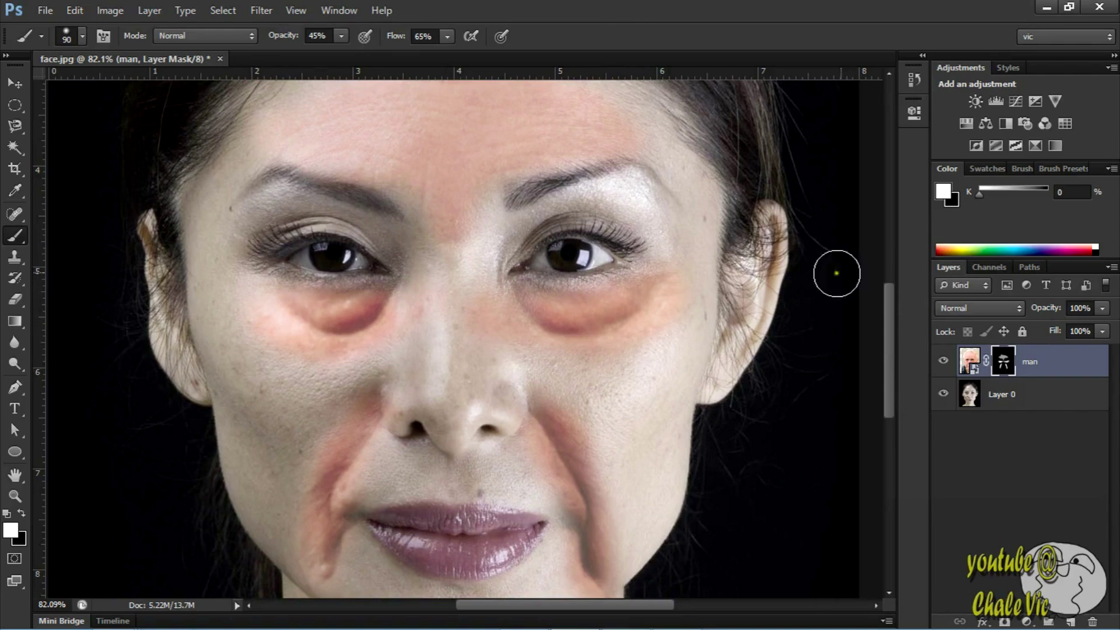
pyautogui.moveTo(465, 250)
pyautogui.mouseDown()
pyautogui.moveTo(455, 338)
pyautogui.moveTo(460, 432)
pyautogui.mouseUp()
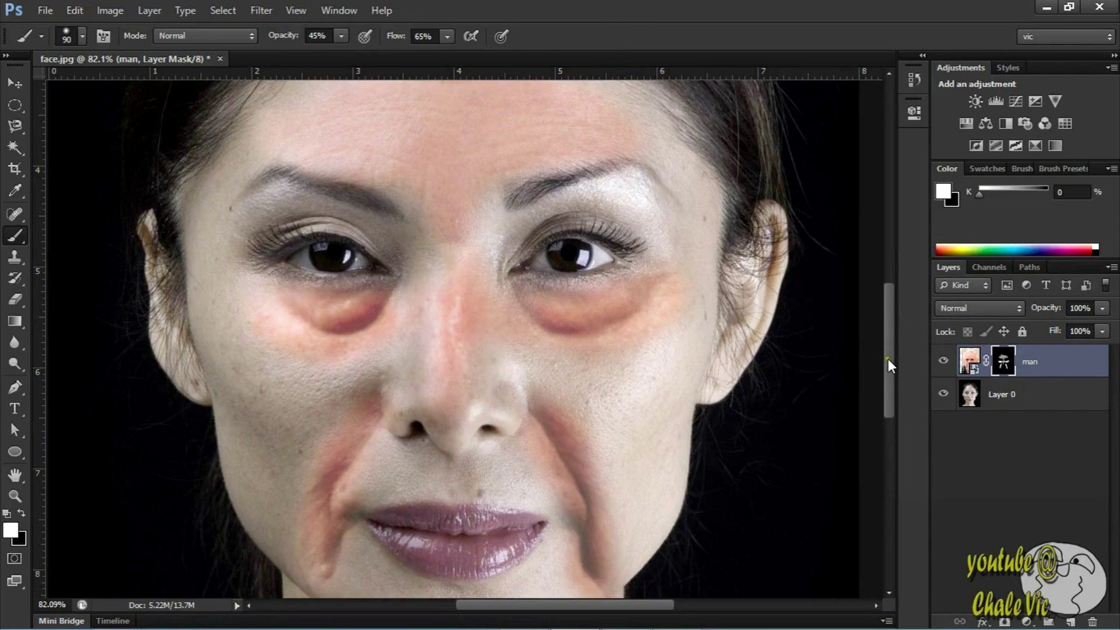
pyautogui.moveTo(888, 359)
pyautogui.mouseDown()
pyautogui.moveTo(894, 383)
pyautogui.moveTo(892, 373)
pyautogui.mouseUp()
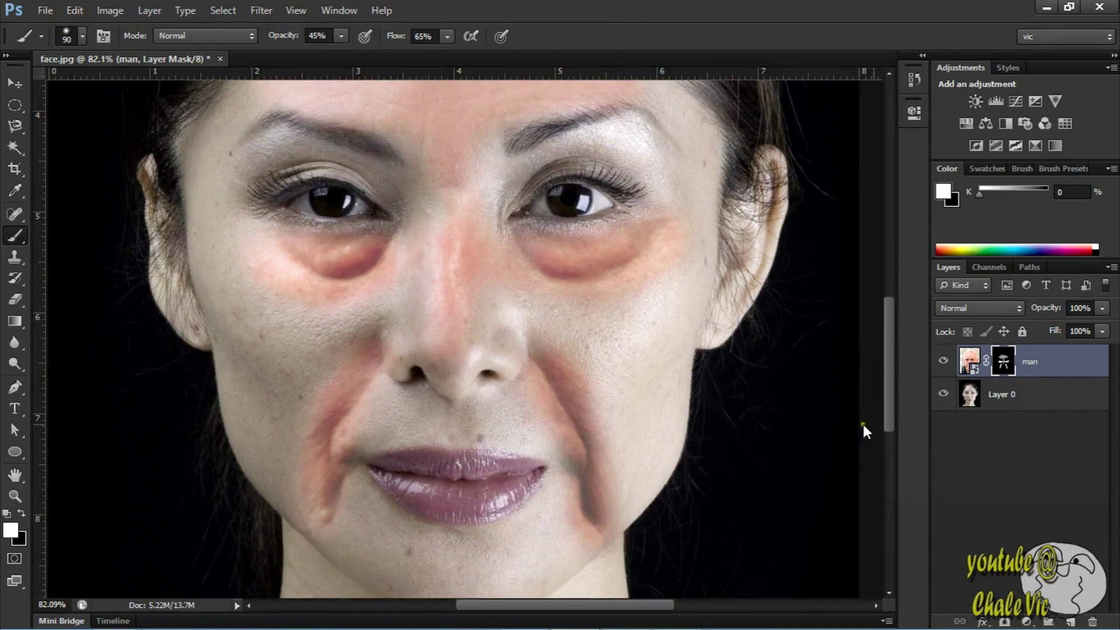
pyautogui.moveTo(396, 406)
pyautogui.mouseDown()
pyautogui.moveTo(432, 425)
pyautogui.moveTo(651, 424)
pyautogui.mouseUp()
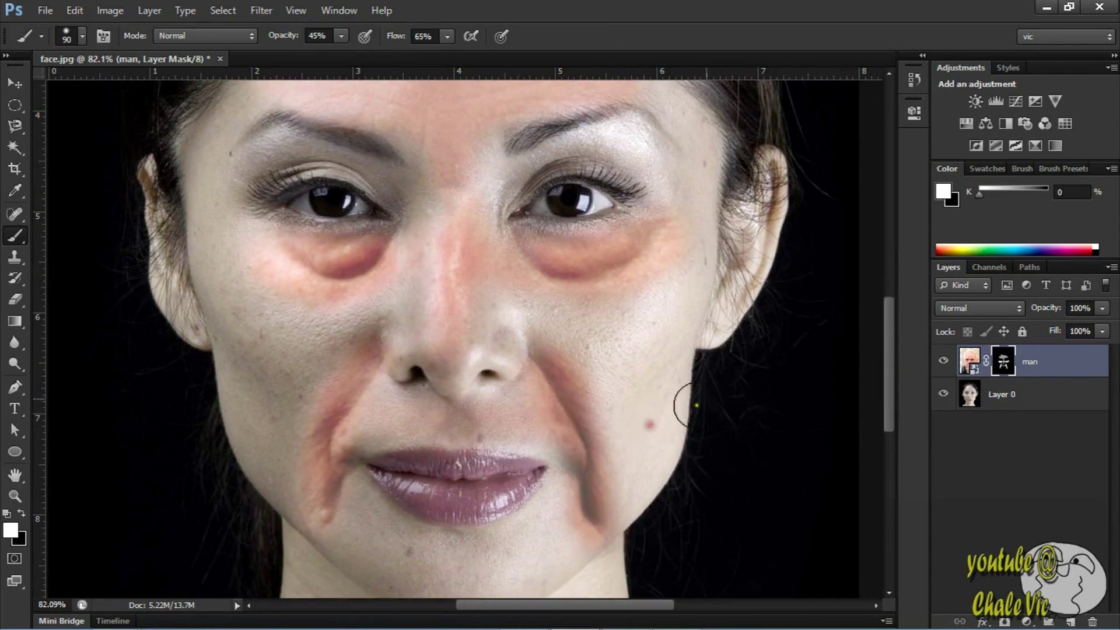
# Rasterize the man layer, keeping its layer mask.
pyautogui.moveTo(890, 327); pyautogui.dragTo(905, 359)
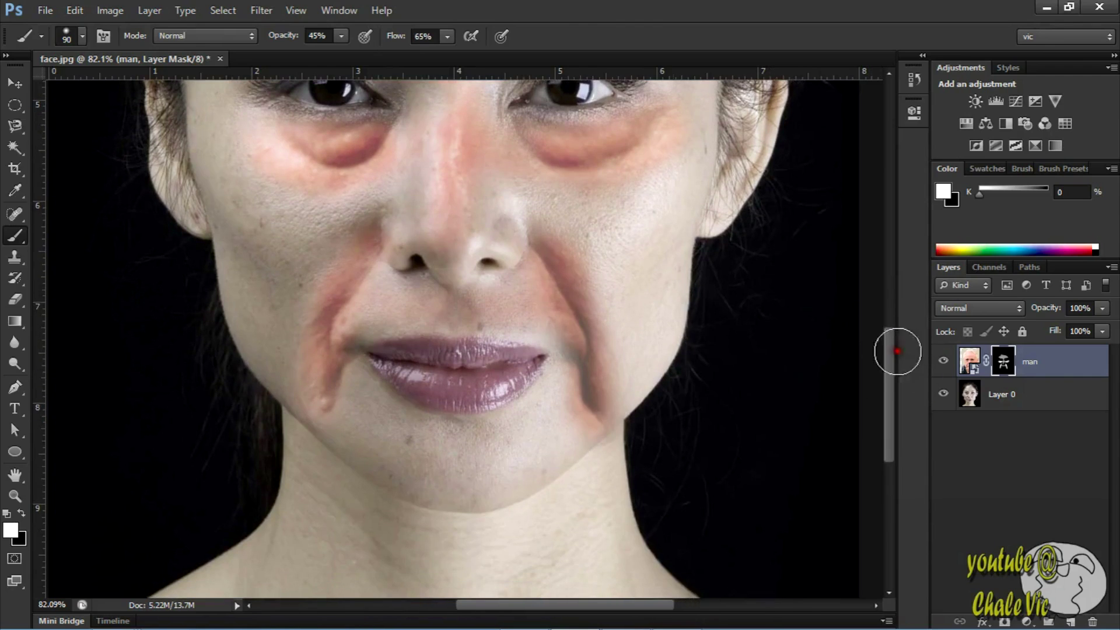
pyautogui.scroll(-2, 625, 257)
pyautogui.scroll(-1, 625, 257)
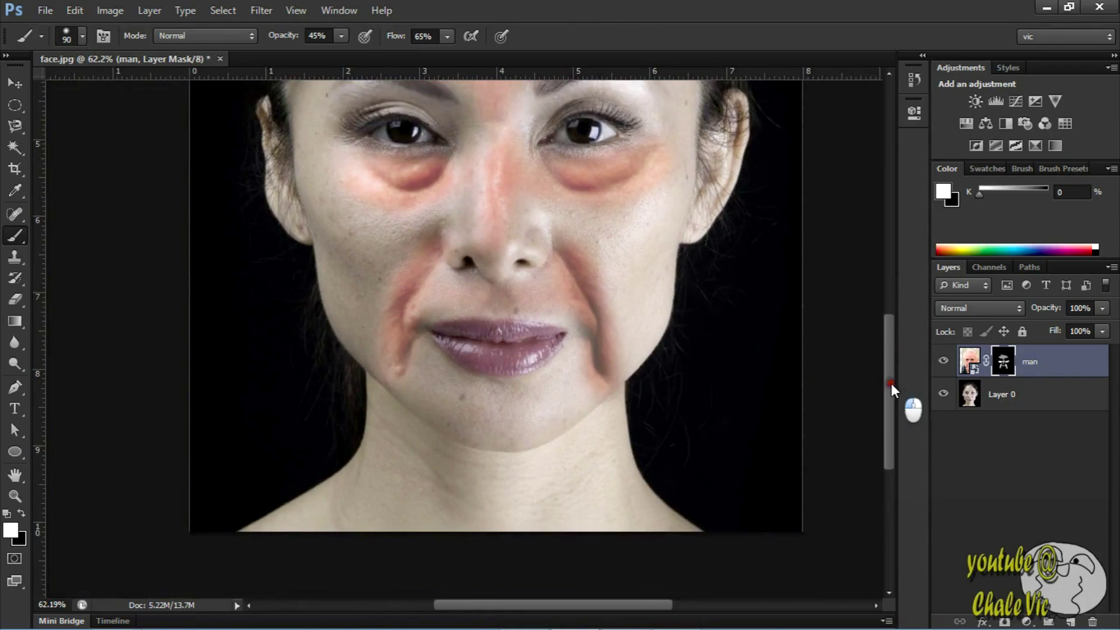
pyautogui.moveTo(891, 383); pyautogui.dragTo(902, 340)
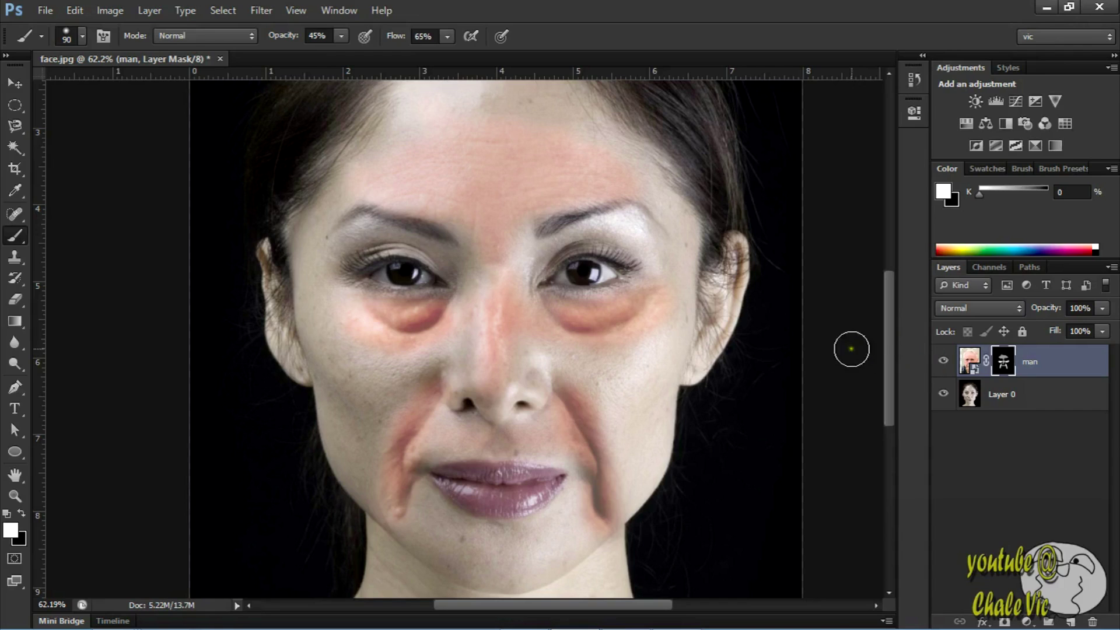
pyautogui.scroll(-1, 858, 330)
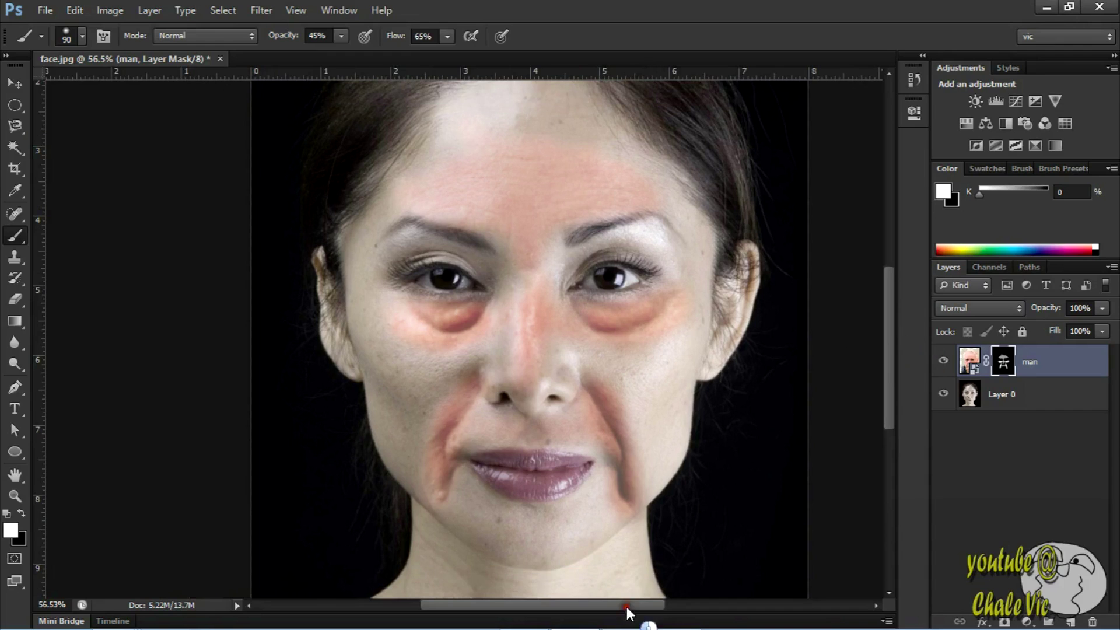
pyautogui.moveTo(627, 611); pyautogui.dragTo(637, 612)
pyautogui.moveTo(892, 367); pyautogui.dragTo(894, 362)
pyautogui.click(1060, 365)
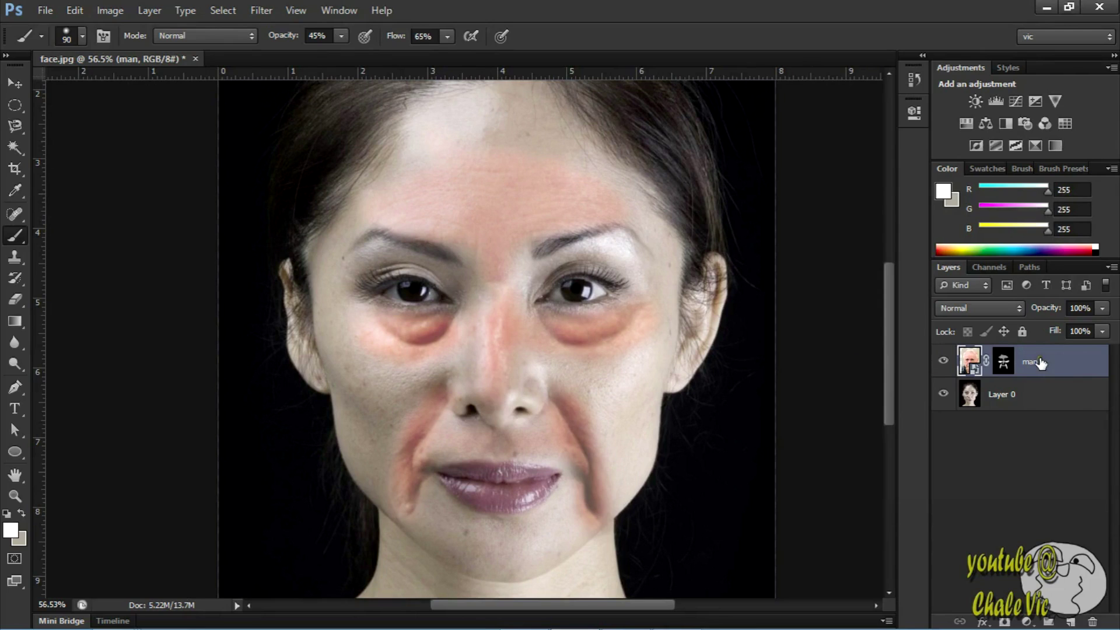
pyautogui.rightClick(973, 357)
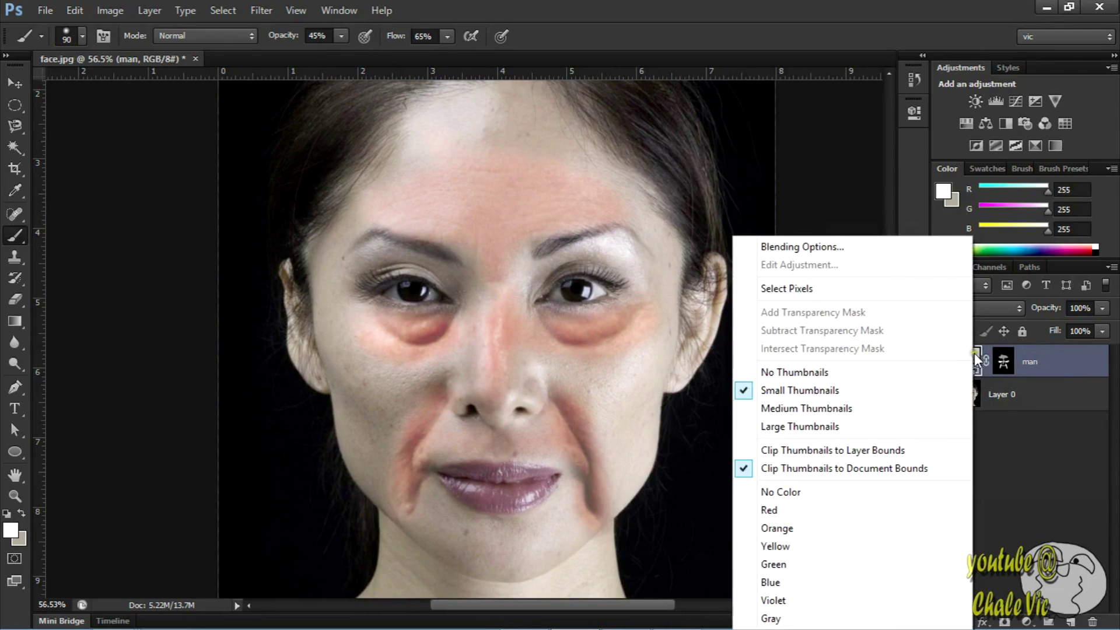
pyautogui.rightClick(1073, 358)
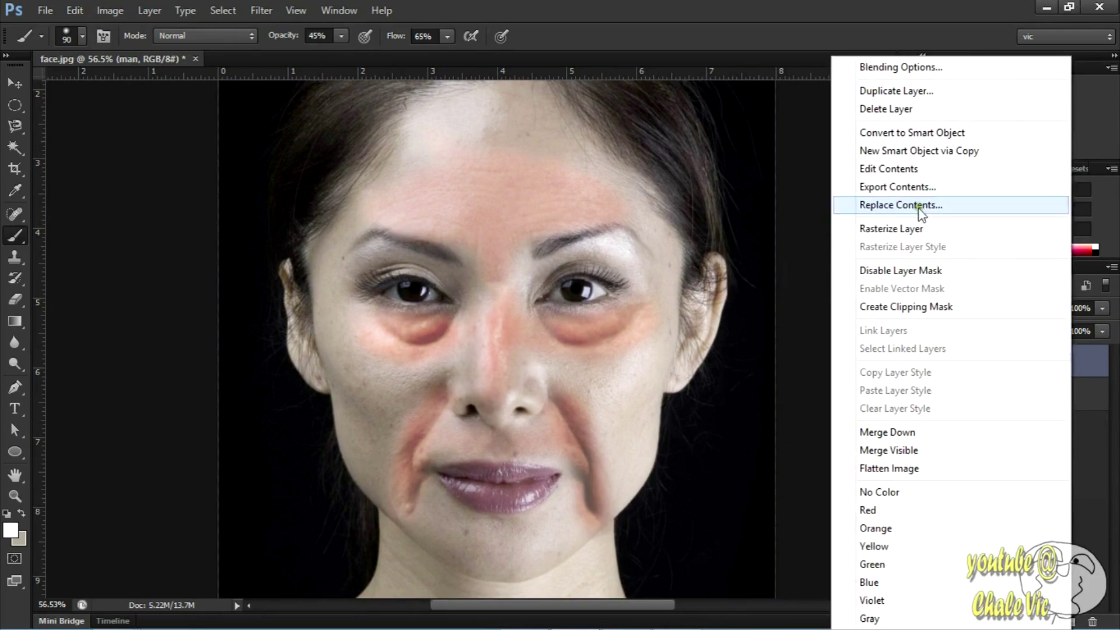
pyautogui.click(920, 229)
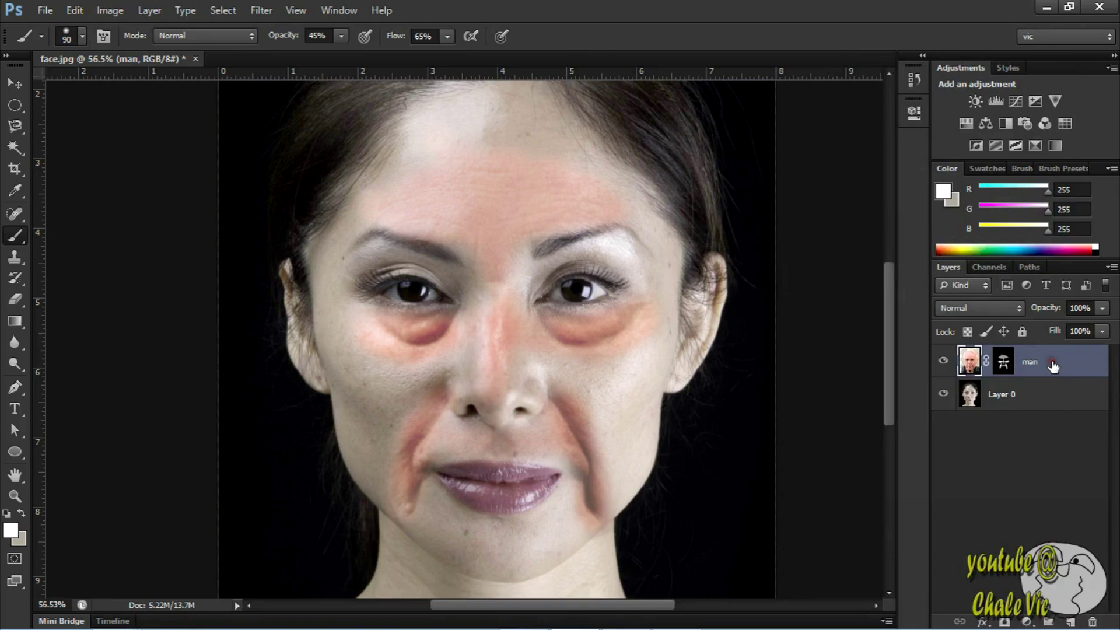
# Apply a Hue/Saturation adjustment to the man layer with the saturation set to -73.
pyautogui.hotkey('ctrl', 'u')
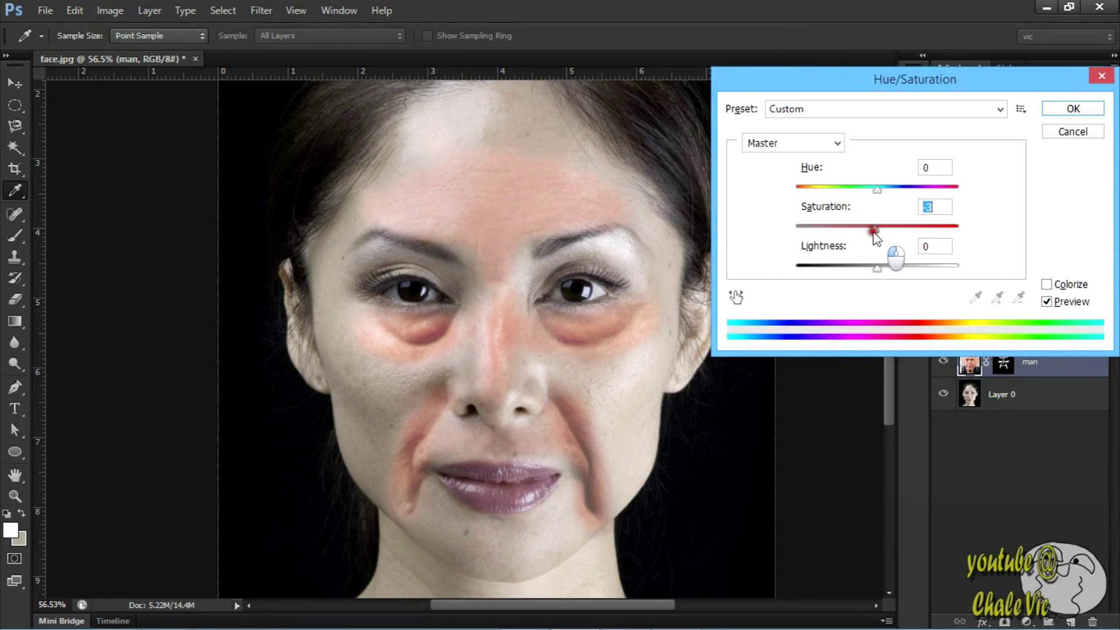
pyautogui.moveTo(873, 232); pyautogui.dragTo(837, 232)
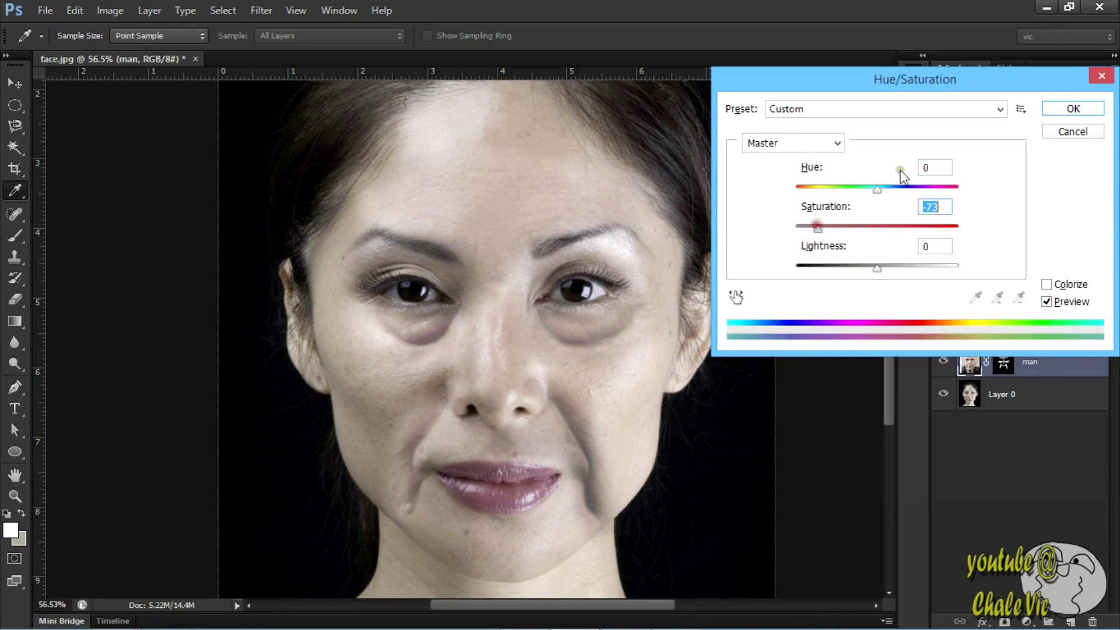
pyautogui.click(1056, 111)
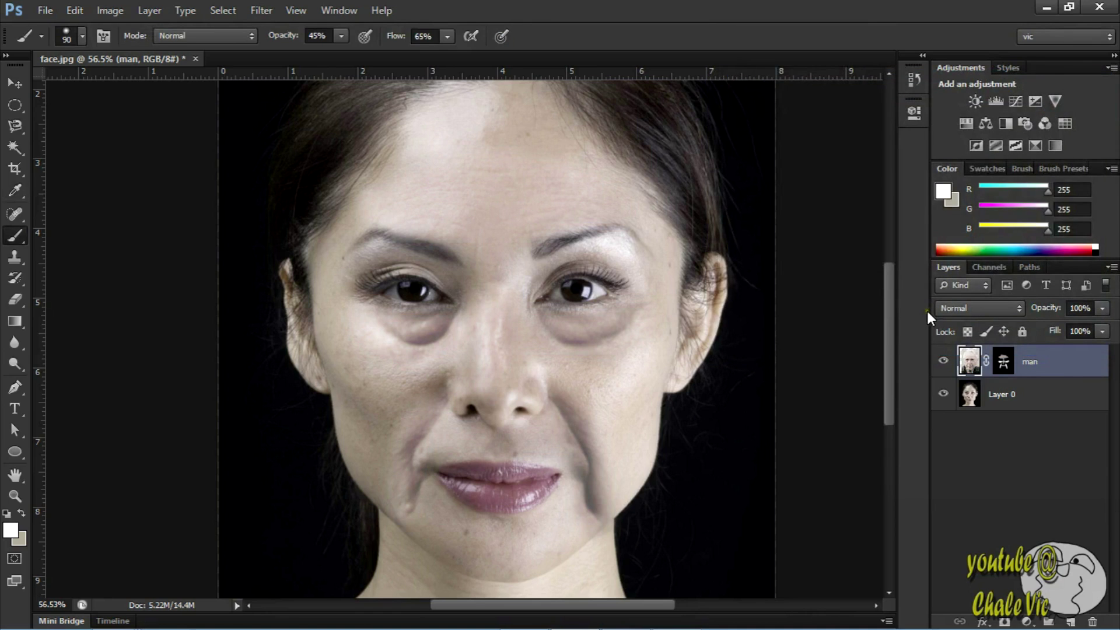
# Merge the man layer and Layer 0 into a single layer.
pyautogui.moveTo(891, 365)
pyautogui.mouseDown()
pyautogui.moveTo(890, 384)
pyautogui.moveTo(890, 363)
pyautogui.moveTo(888, 372)
pyautogui.mouseUp()
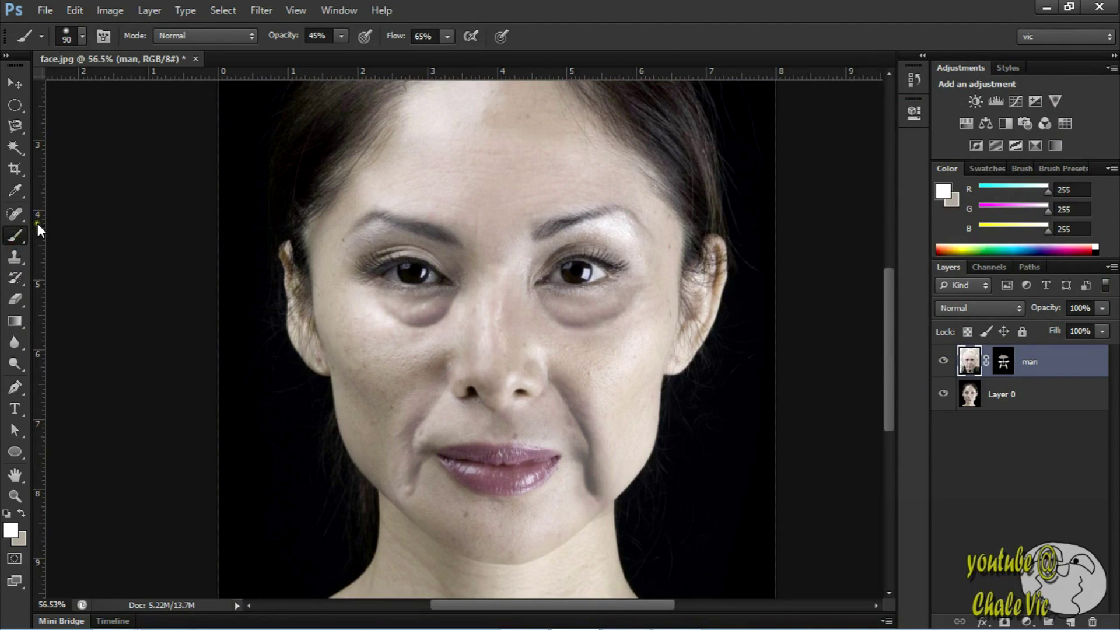
pyautogui.click(1017, 394)
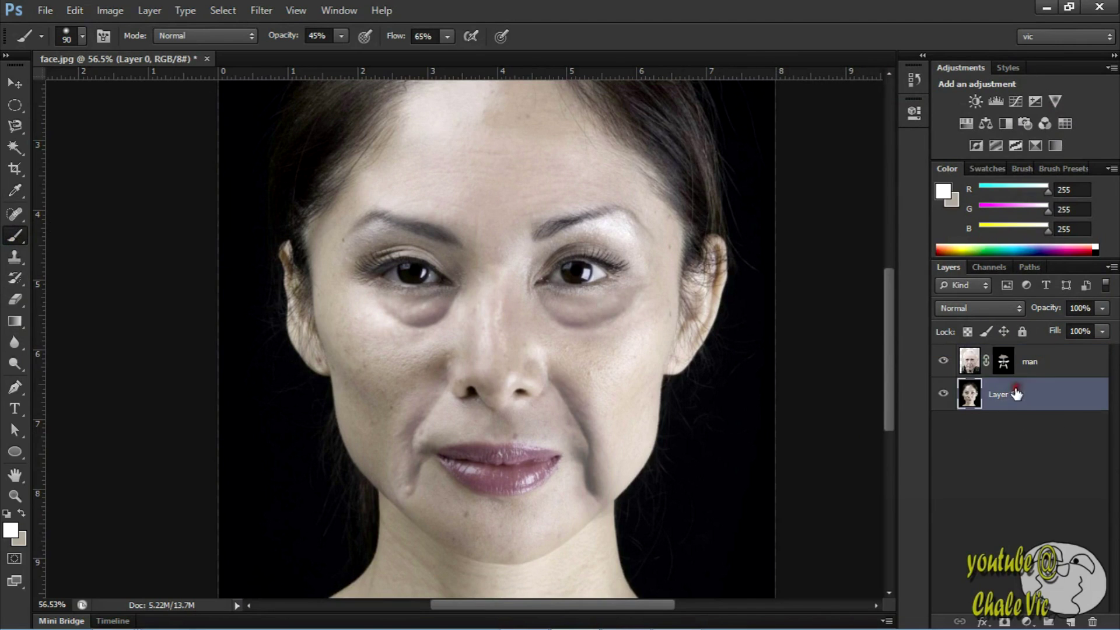
pyautogui.keyDown('shift'); pyautogui.click(1053, 362); pyautogui.keyUp('shift')
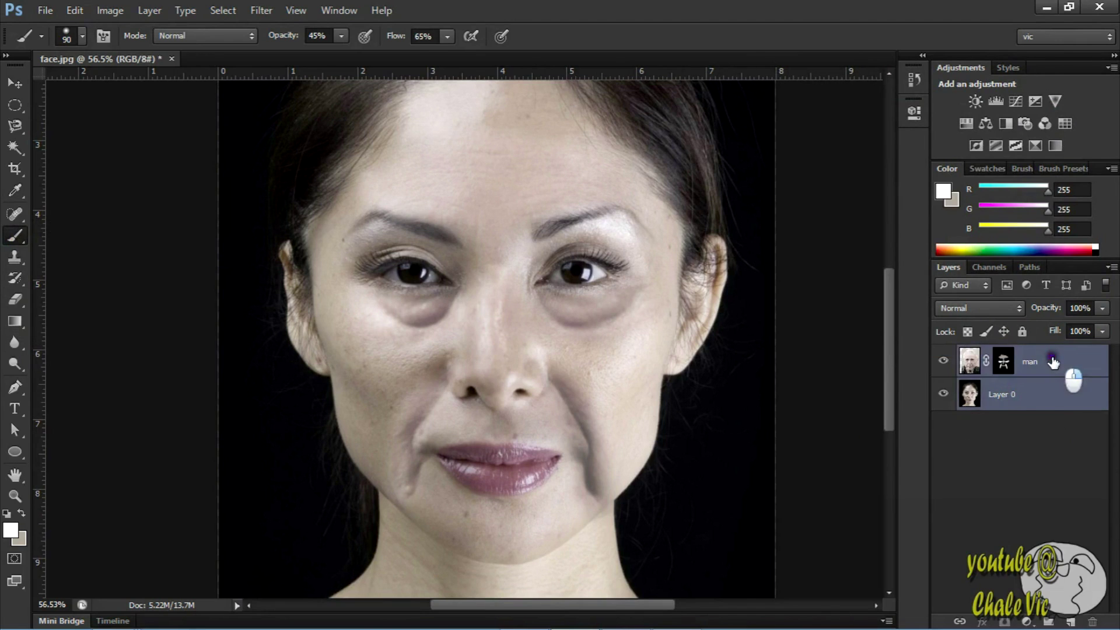
pyautogui.rightClick(1050, 367)
pyautogui.click(906, 433)
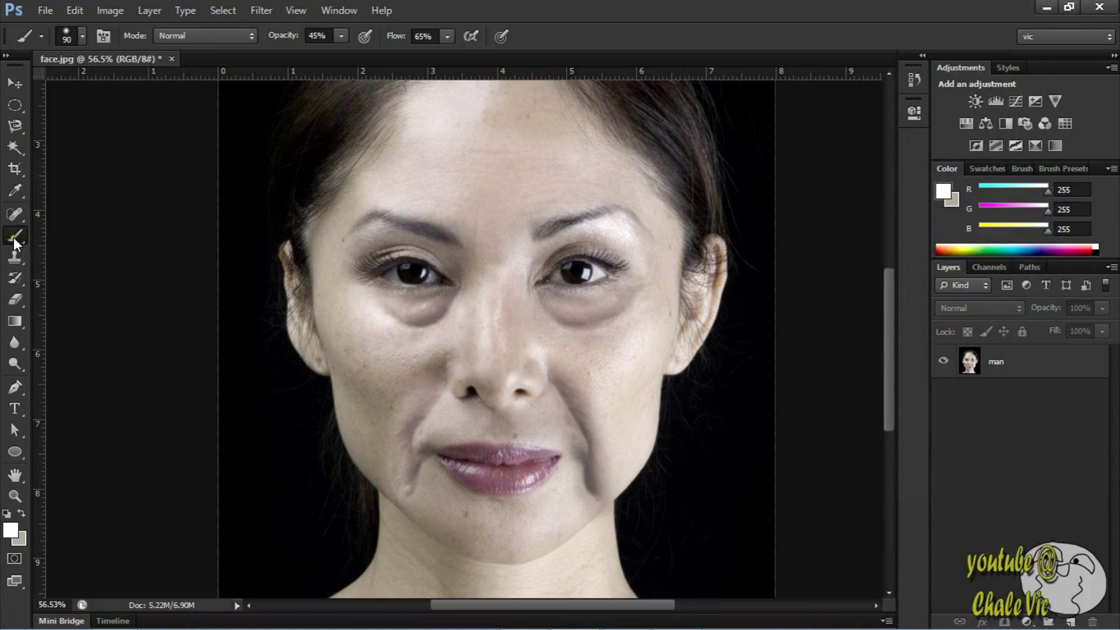
# Sample the skin tone beneath the woman's left eye and set the brush to 33% opacity and 51% flow on the merged layer.
pyautogui.scroll(4, 659, 418)
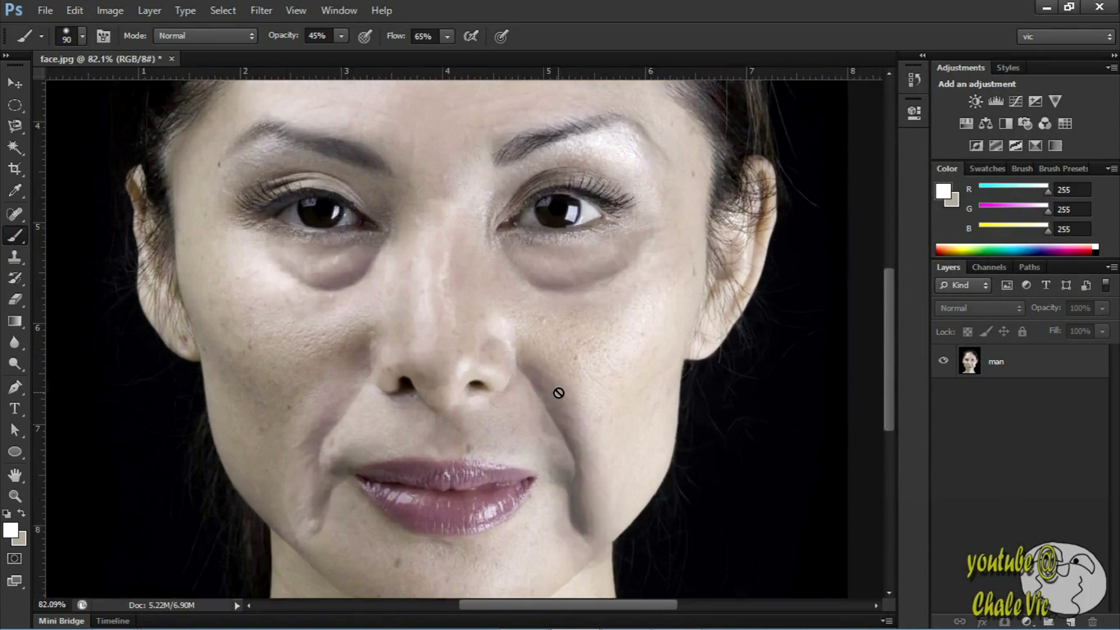
pyautogui.scroll(3, 558, 393)
pyautogui.moveTo(608, 604); pyautogui.dragTo(588, 605)
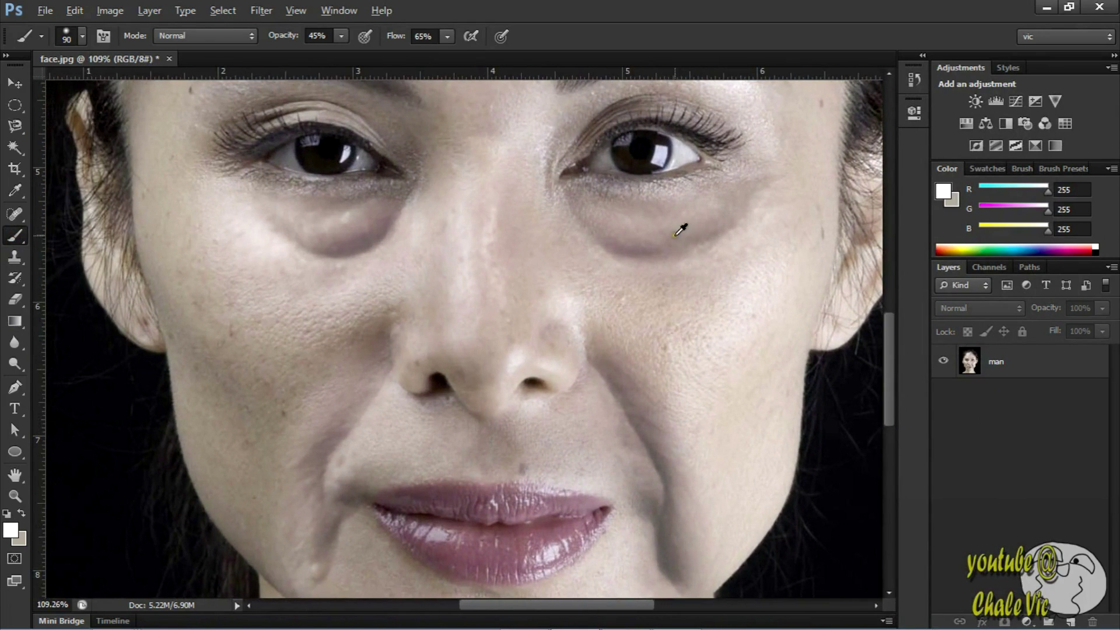
pyautogui.moveTo(669, 227); pyautogui.dragTo(725, 231)
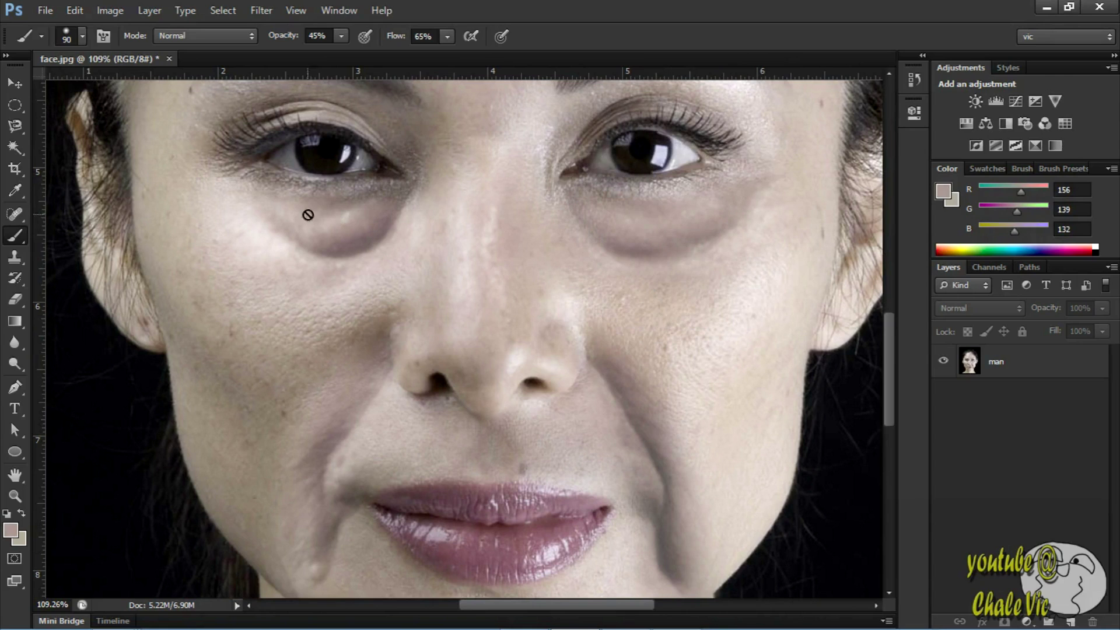
pyautogui.click(976, 368)
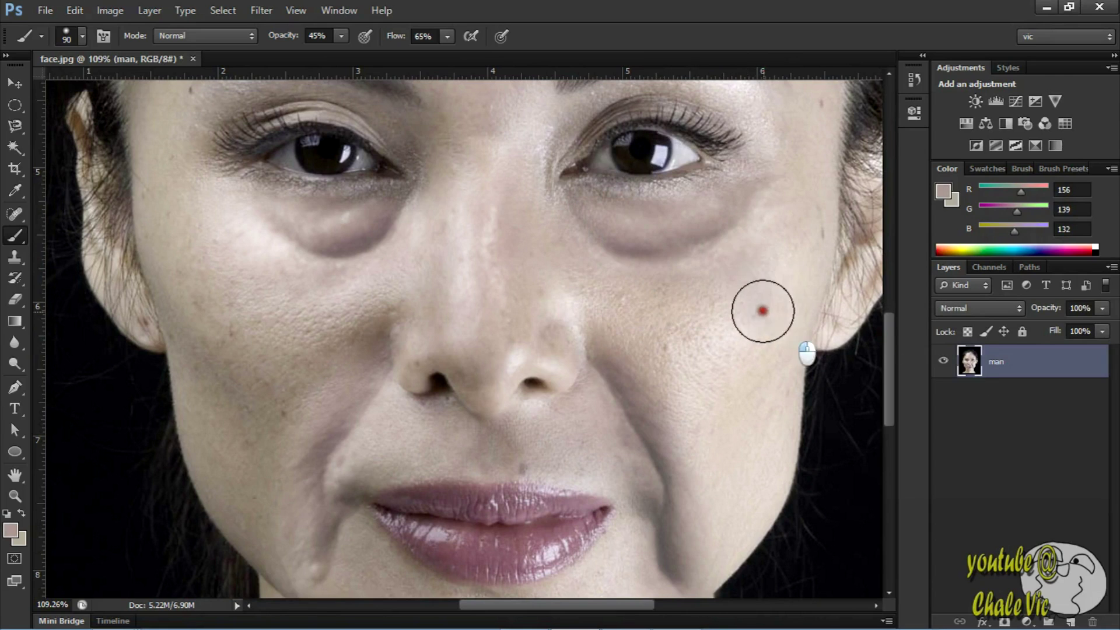
pyautogui.moveTo(341, 35); pyautogui.dragTo(330, 61)
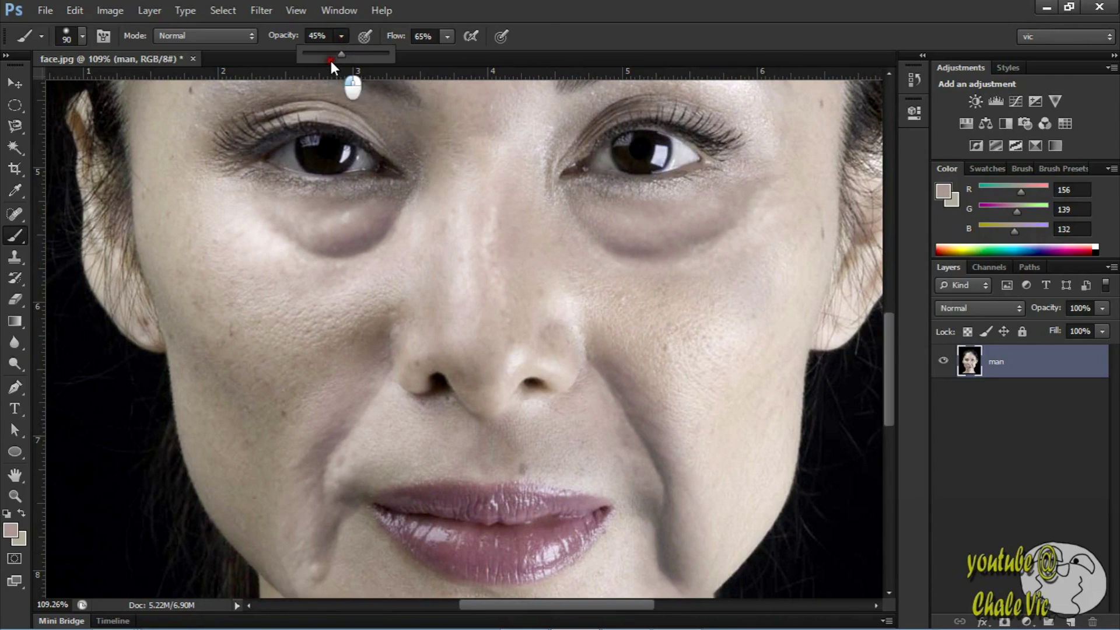
pyautogui.click(447, 37)
pyautogui.moveTo(447, 56); pyautogui.dragTo(436, 56)
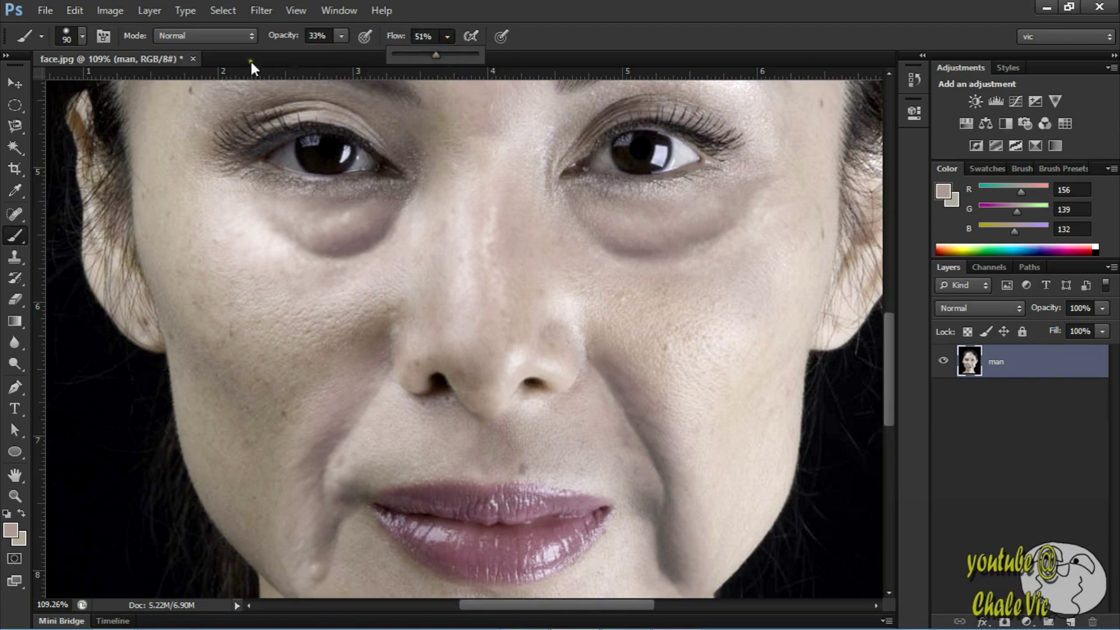
pyautogui.click(83, 36)
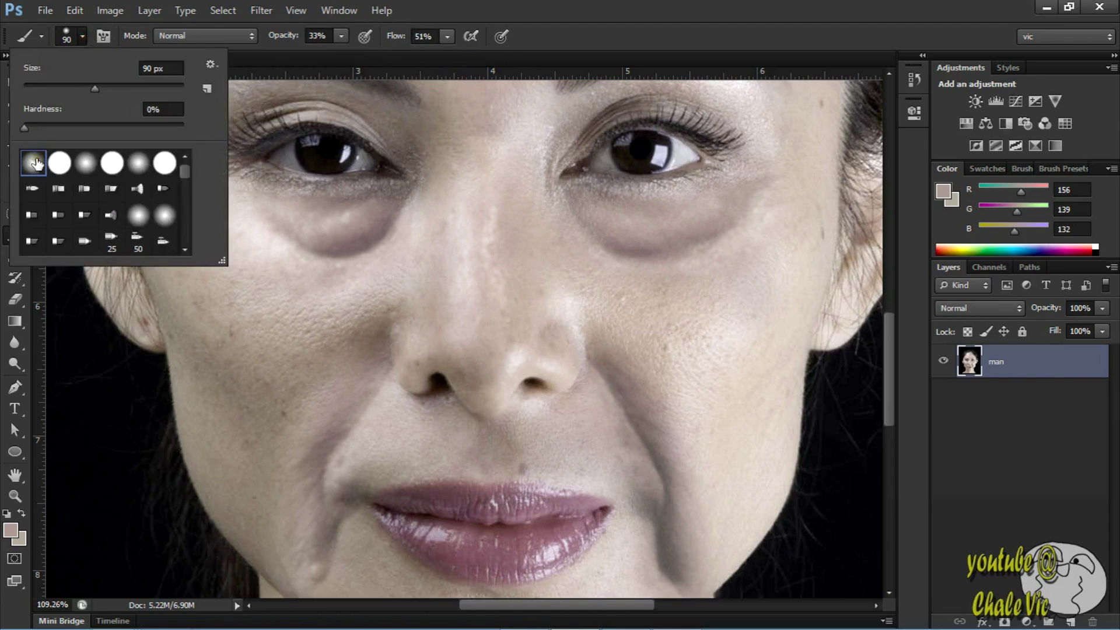
# Paint the sampled skin tone over both cheeks, from below the eyes down to the jaw, to even out the color.
pyautogui.click(725, 255)
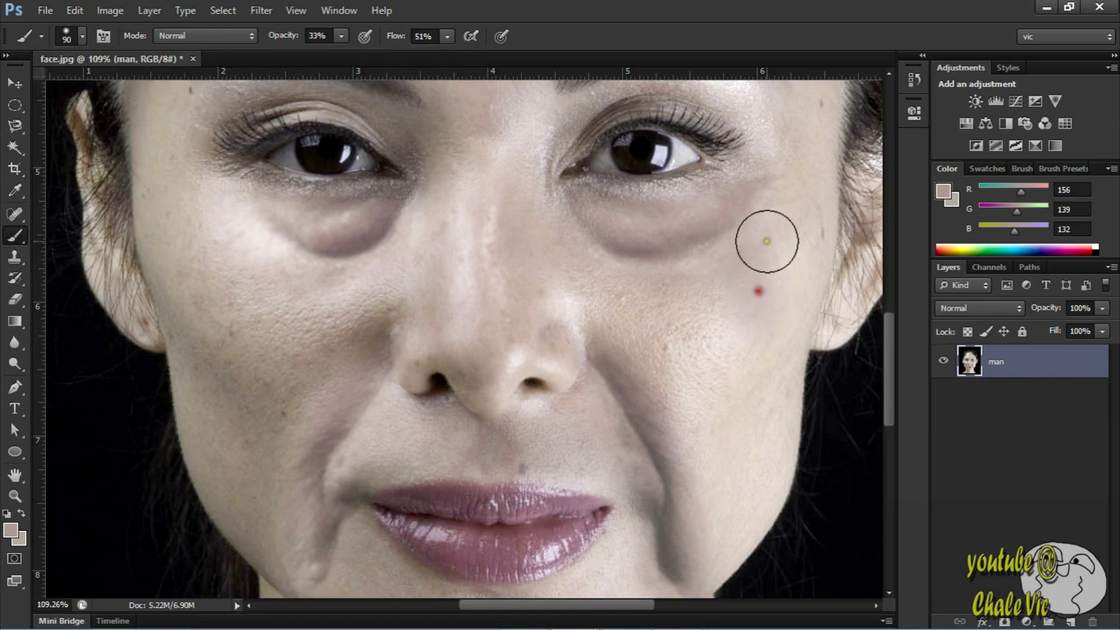
pyautogui.moveTo(767, 241)
pyautogui.mouseDown()
pyautogui.moveTo(727, 453)
pyautogui.moveTo(620, 285)
pyautogui.moveTo(744, 290)
pyautogui.moveTo(759, 439)
pyautogui.mouseUp()
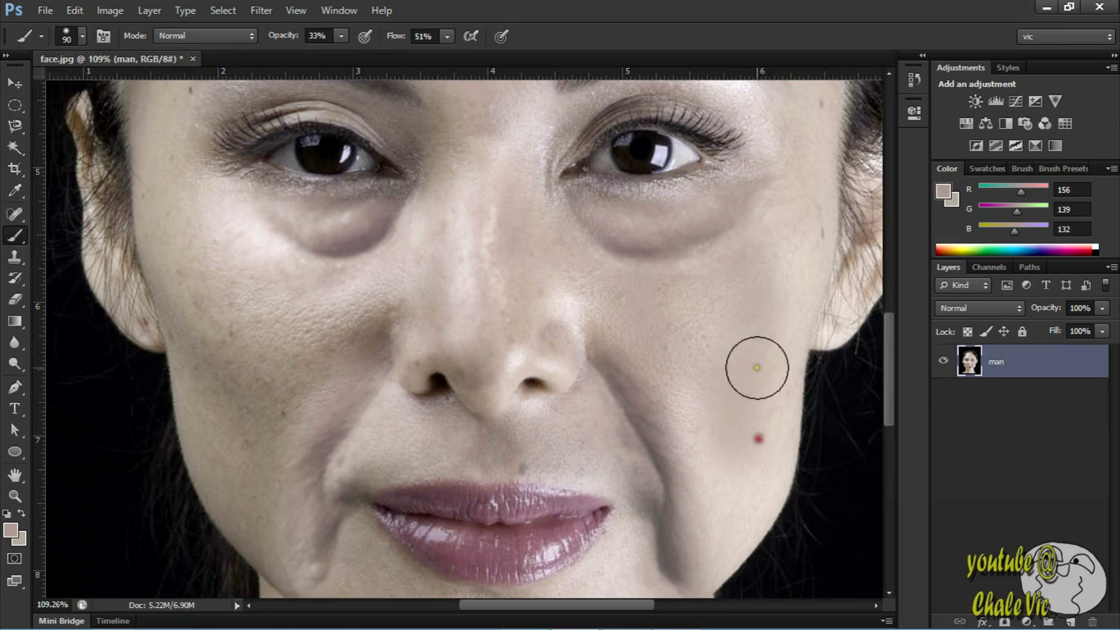
pyautogui.moveTo(794, 323); pyautogui.dragTo(794, 332)
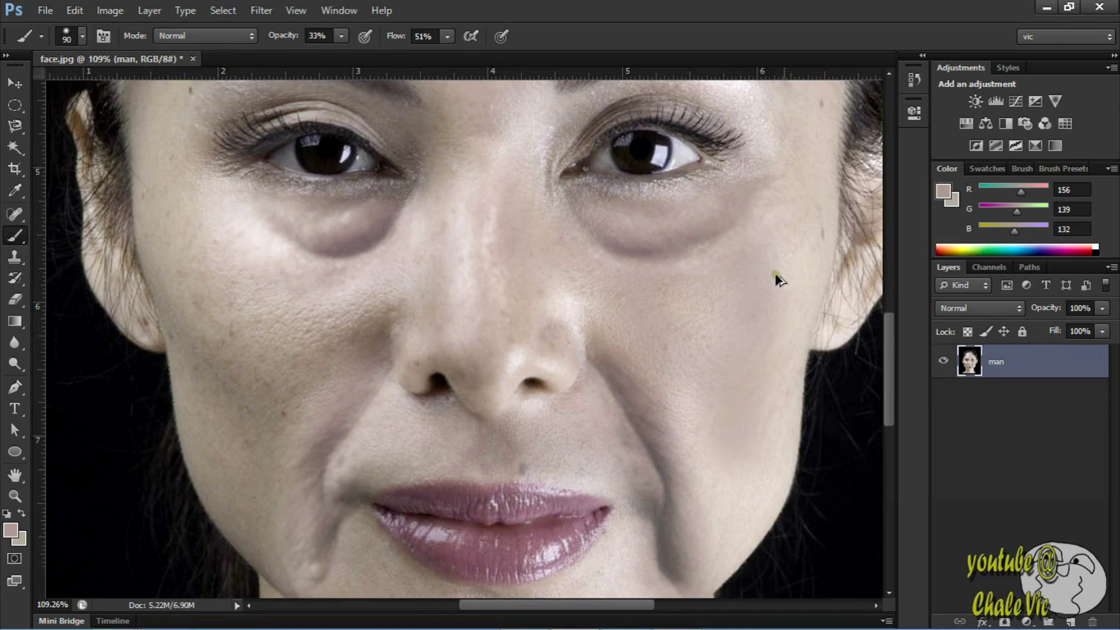
pyautogui.moveTo(763, 275); pyautogui.dragTo(748, 482)
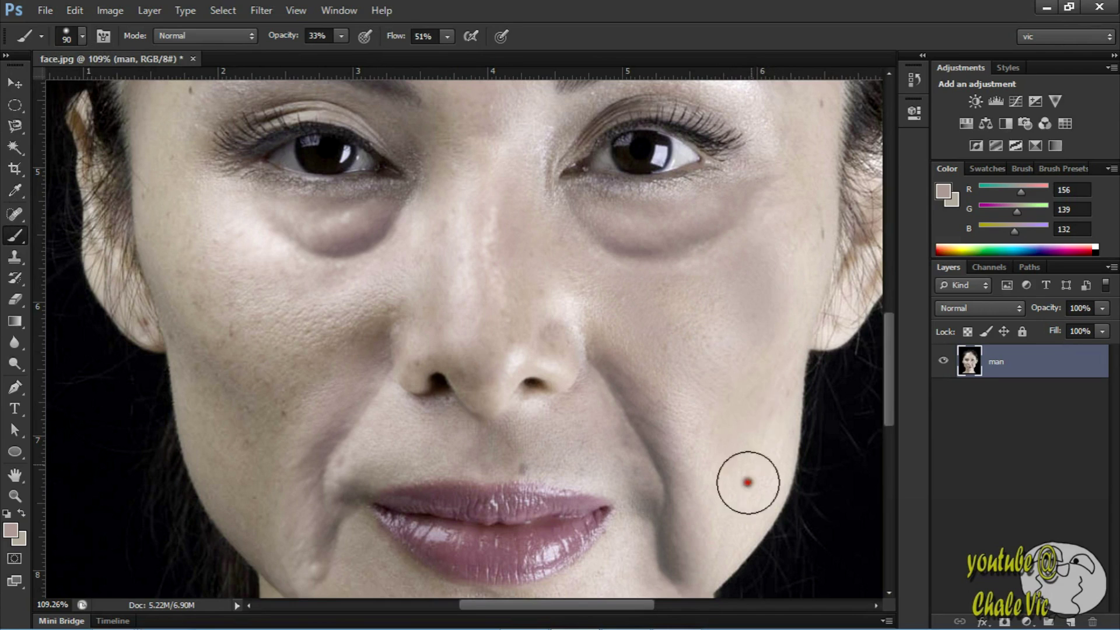
pyautogui.moveTo(278, 241)
pyautogui.mouseDown()
pyautogui.moveTo(320, 236)
pyautogui.moveTo(294, 262)
pyautogui.moveTo(272, 251)
pyautogui.moveTo(314, 295)
pyautogui.moveTo(230, 265)
pyautogui.moveTo(222, 350)
pyautogui.moveTo(308, 436)
pyautogui.moveTo(275, 537)
pyautogui.mouseUp()
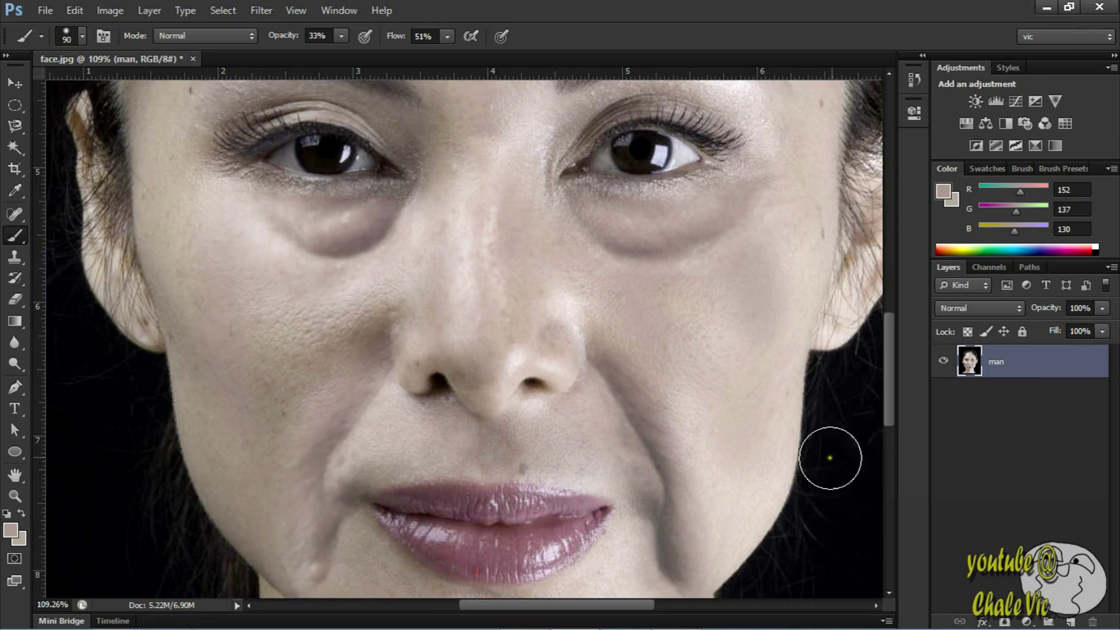
# Sample skin tones beside the lower mouth folds and paint them over the mouth corners and the chin.
pyautogui.moveTo(890, 385); pyautogui.dragTo(890, 429)
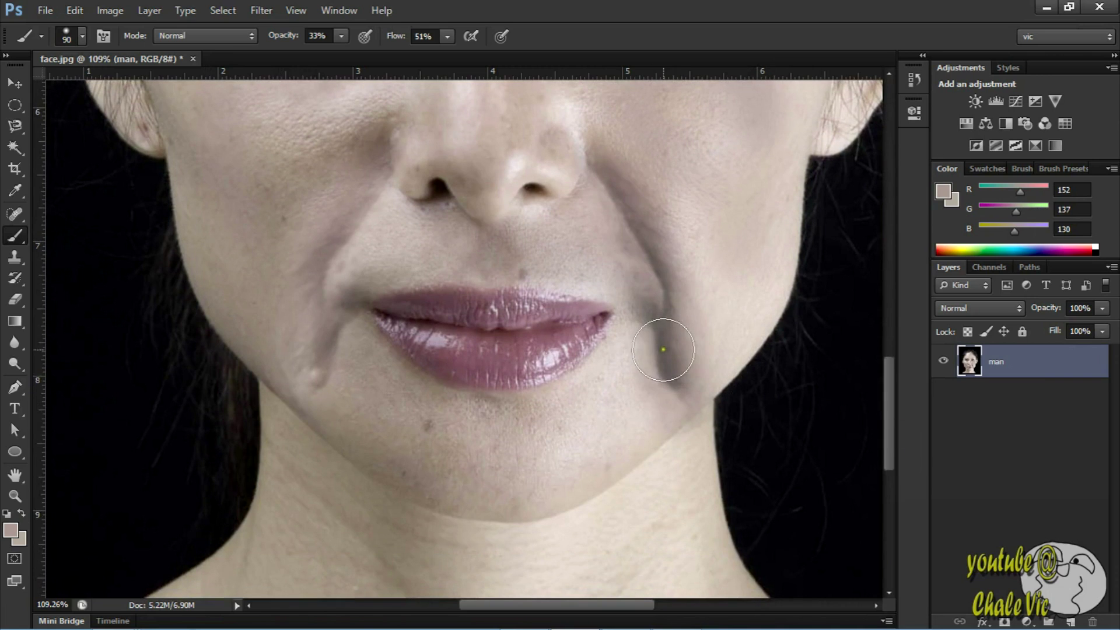
pyautogui.keyDown('alt'); pyautogui.click(658, 340); pyautogui.keyUp('alt')
pyautogui.keyDown('alt'); pyautogui.click(657, 348); pyautogui.keyUp('alt')
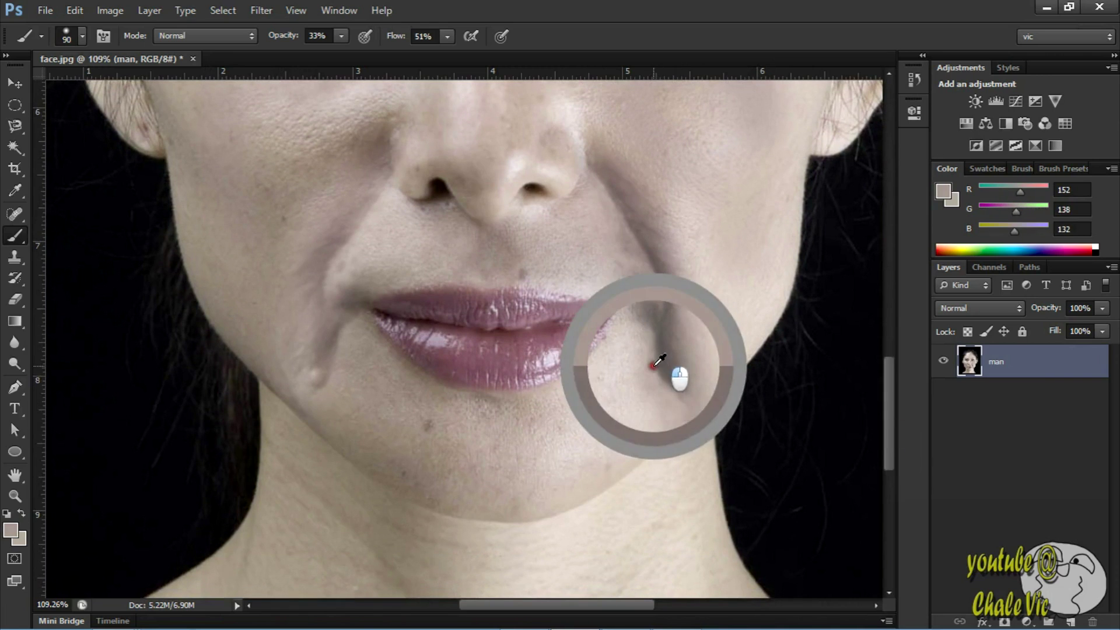
pyautogui.click(654, 370)
pyautogui.moveTo(654, 369)
pyautogui.mouseDown()
pyautogui.moveTo(607, 375)
pyautogui.moveTo(580, 427)
pyautogui.moveTo(449, 435)
pyautogui.mouseUp()
pyautogui.keyDown('alt'); pyautogui.click(324, 361); pyautogui.keyUp('alt')
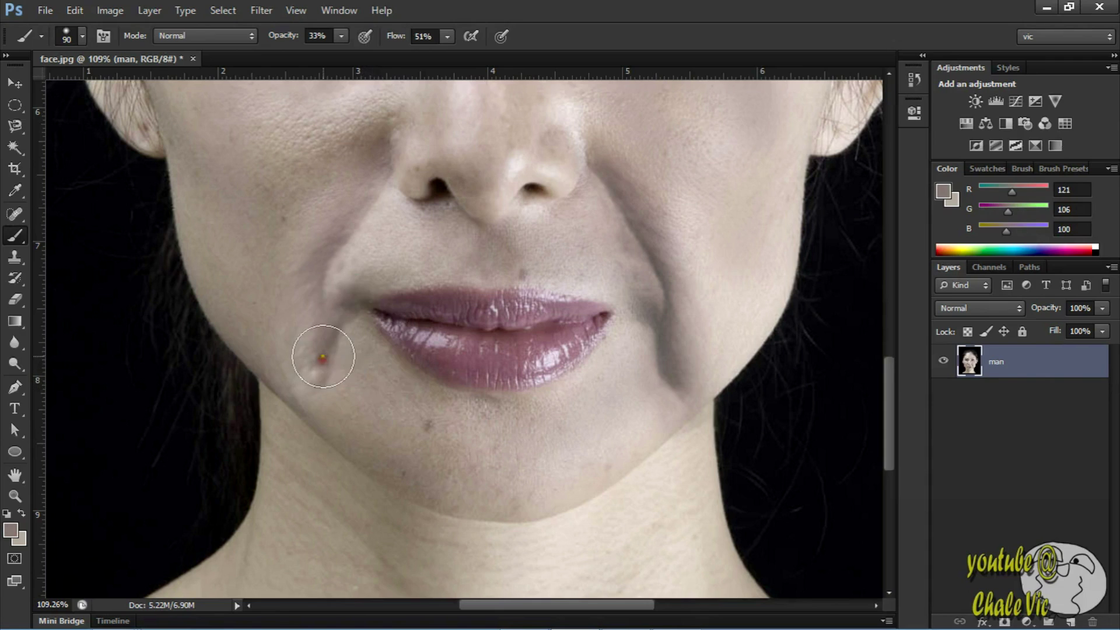
pyautogui.click(347, 353)
pyautogui.moveTo(347, 352); pyautogui.dragTo(357, 342)
pyautogui.moveTo(510, 440); pyautogui.dragTo(551, 430)
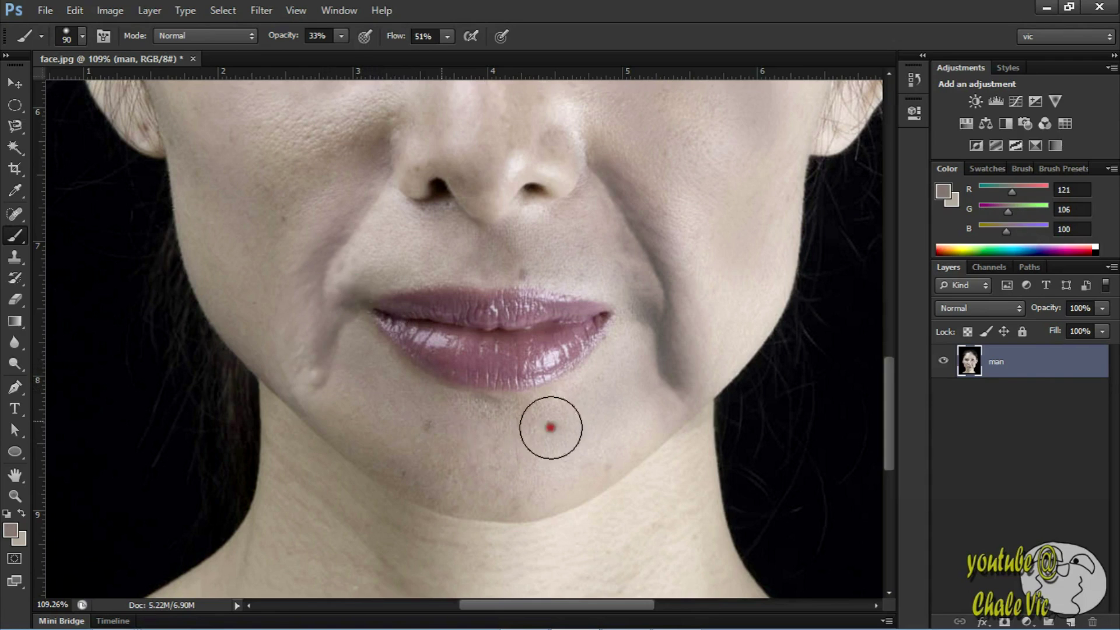
# Sample tones along both smile lines and paint them over the folds and the area above the upper lip.
pyautogui.keyDown('alt'); pyautogui.click(651, 259); pyautogui.keyUp('alt')
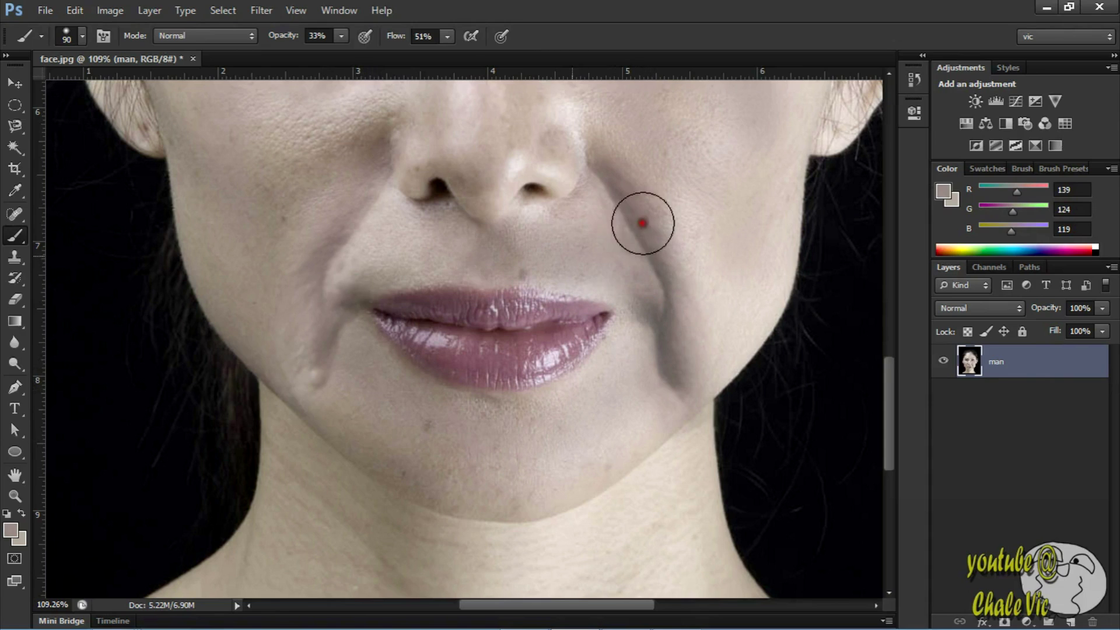
pyautogui.click(683, 244)
pyautogui.keyDown('alt'); pyautogui.click(362, 232); pyautogui.keyUp('alt')
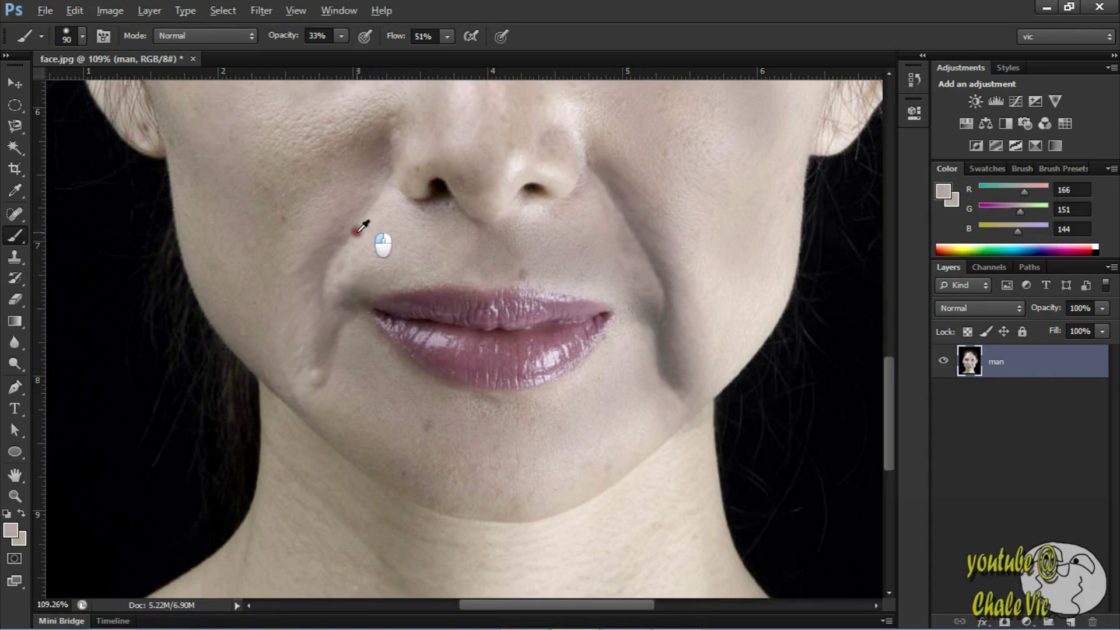
pyautogui.moveTo(346, 232); pyautogui.dragTo(532, 277)
# Sample the lighter cheek tone and paint it down along the outer edge of the woman's left mouth fold.
pyautogui.scroll(-3, 810, 226)
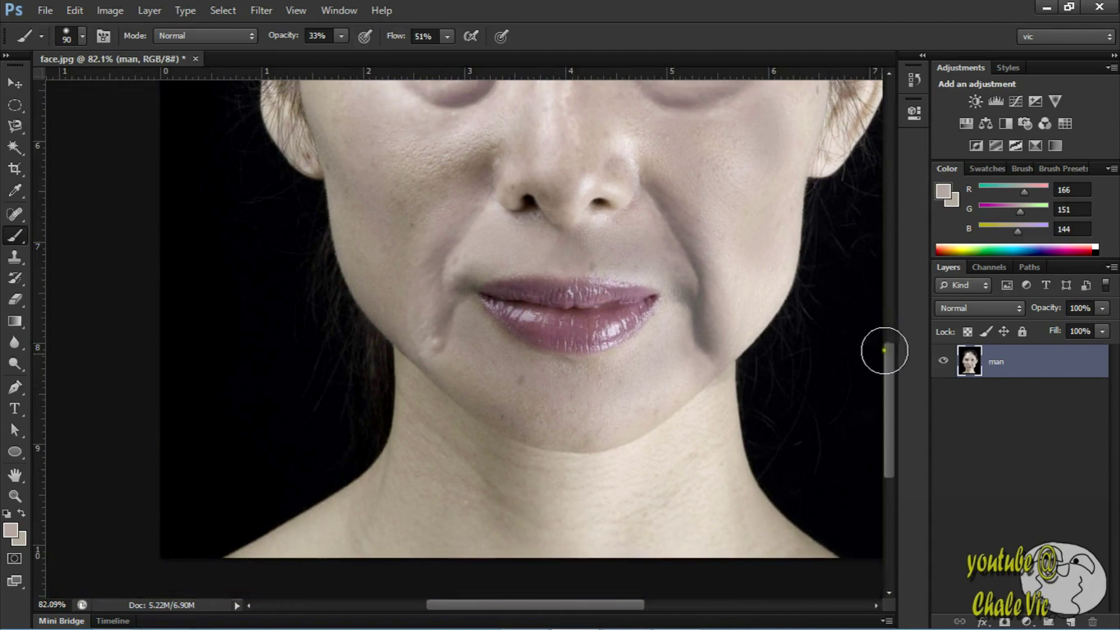
pyautogui.scroll(3, 892, 352)
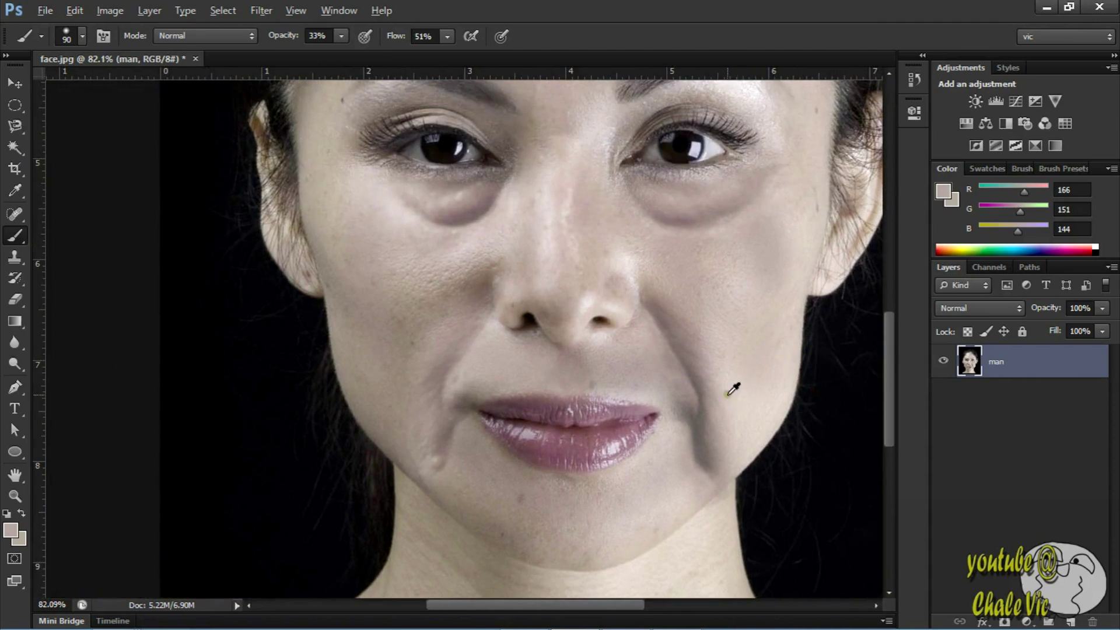
pyautogui.keyDown('alt'); pyautogui.click(734, 390); pyautogui.keyUp('alt')
pyautogui.click(725, 400)
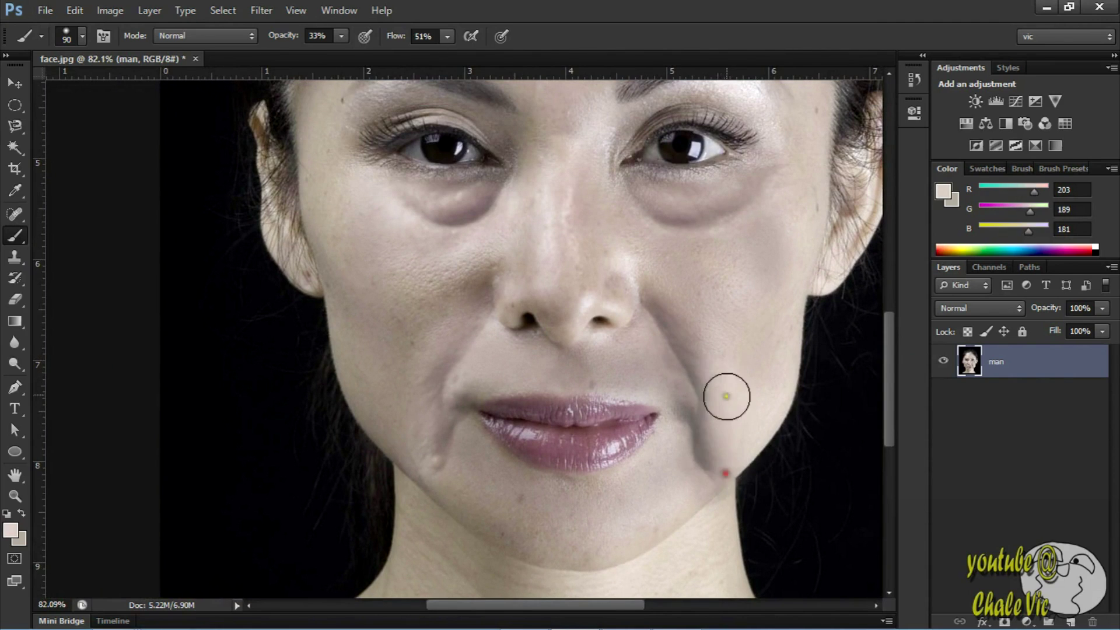
pyautogui.moveTo(726, 397); pyautogui.dragTo(722, 453)
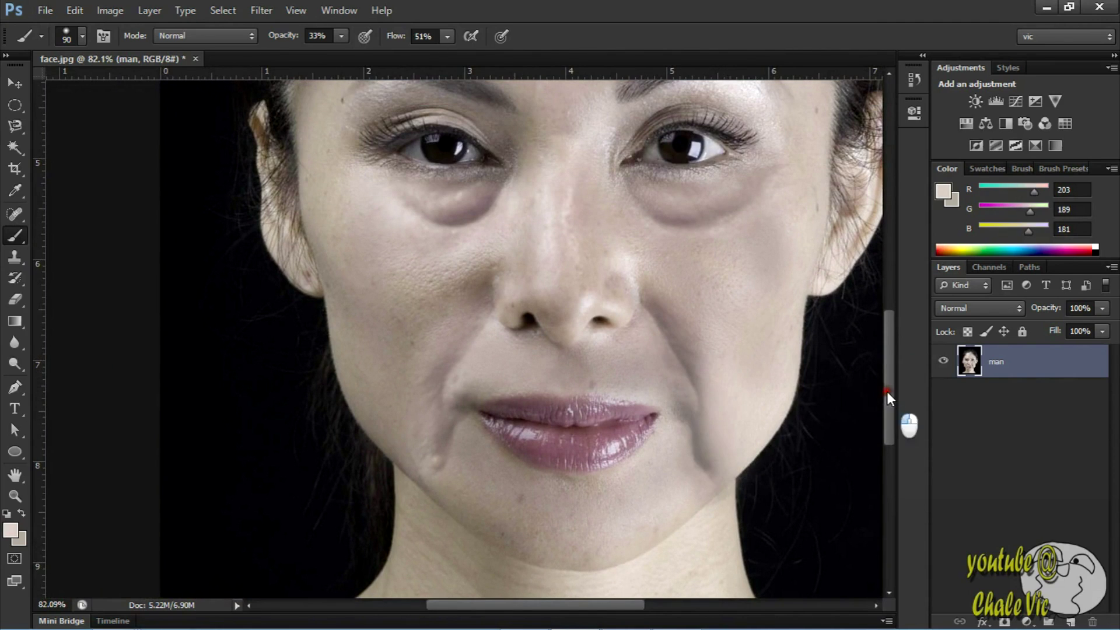
# Sample a forehead skin tone and paint it across the forehead to blend the wrinkled area.
pyautogui.scroll(4, 887, 391)
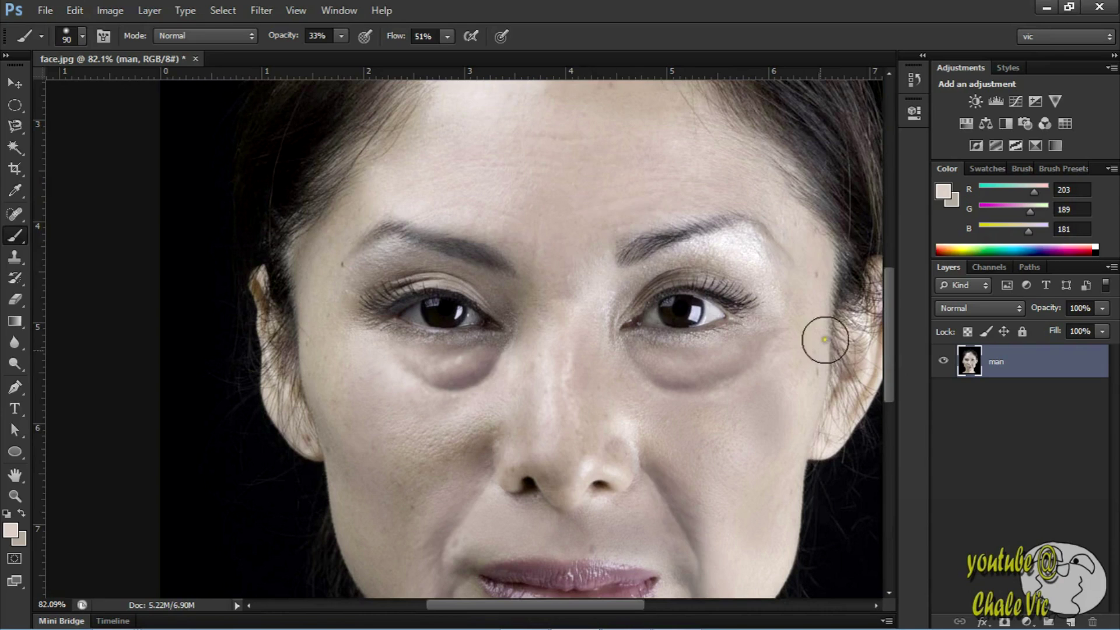
pyautogui.keyDown('alt'); pyautogui.click(574, 153); pyautogui.keyUp('alt')
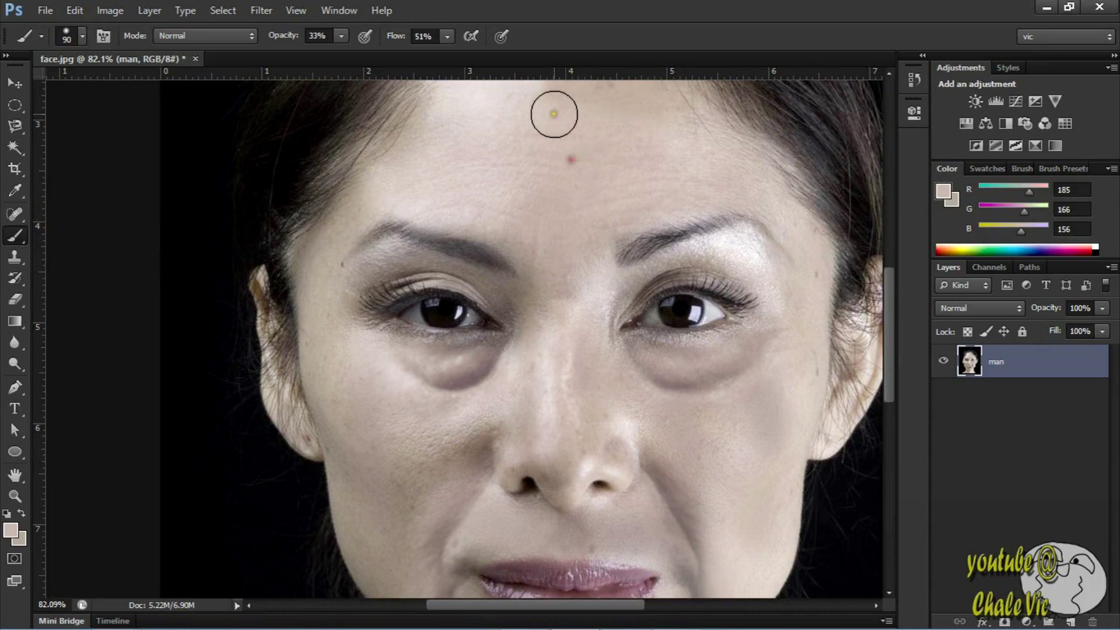
pyautogui.scroll(2, 893, 285)
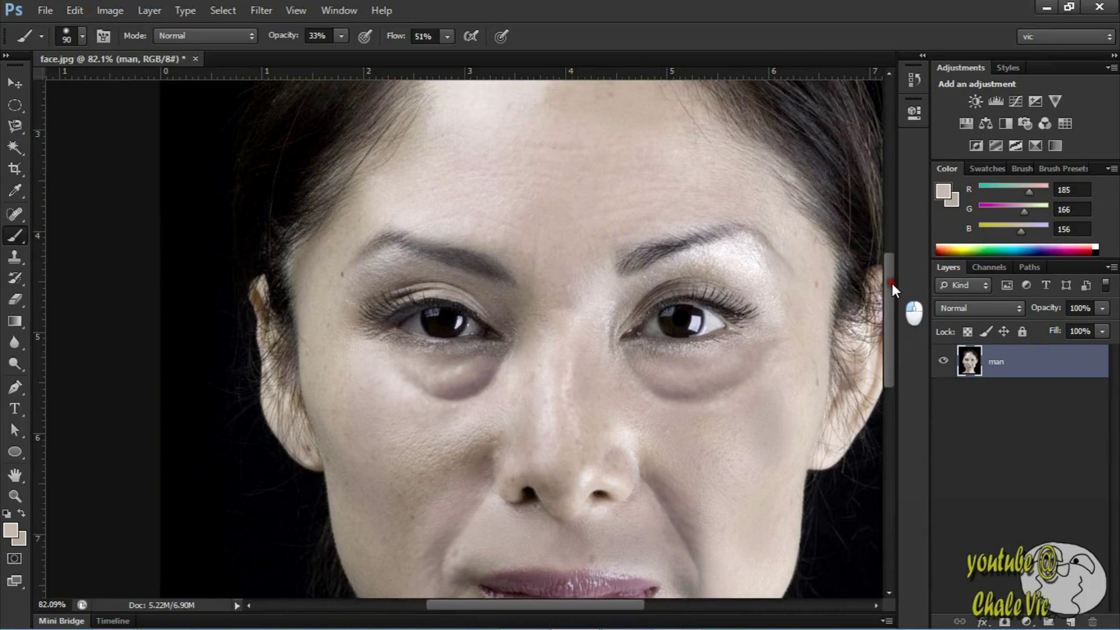
pyautogui.moveTo(562, 194)
pyautogui.mouseDown()
pyautogui.moveTo(524, 184)
pyautogui.moveTo(660, 179)
pyautogui.moveTo(611, 124)
pyautogui.moveTo(545, 165)
pyautogui.moveTo(560, 185)
pyautogui.moveTo(640, 182)
pyautogui.moveTo(606, 156)
pyautogui.moveTo(479, 149)
pyautogui.moveTo(565, 148)
pyautogui.moveTo(676, 202)
pyautogui.moveTo(475, 198)
pyautogui.mouseUp()
# Lighten the woman's hair with the Dodge tool on midtones at 30% exposure, along the crown and both sides.
pyautogui.scroll(-4, 649, 395)
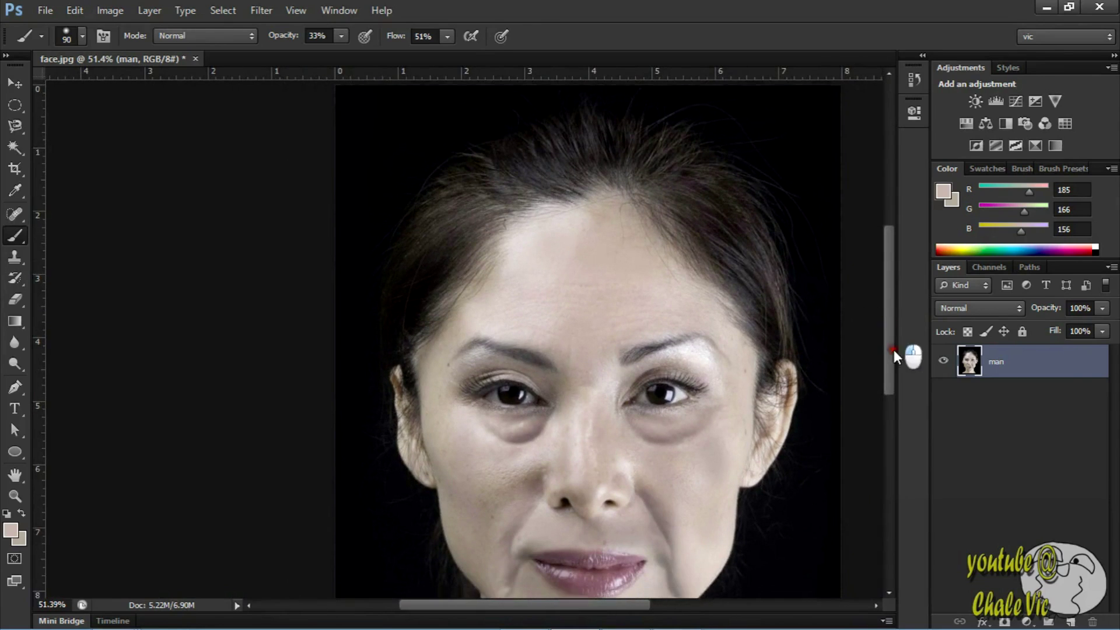
pyautogui.scroll(-3, 894, 348)
pyautogui.moveTo(619, 605); pyautogui.dragTo(641, 604)
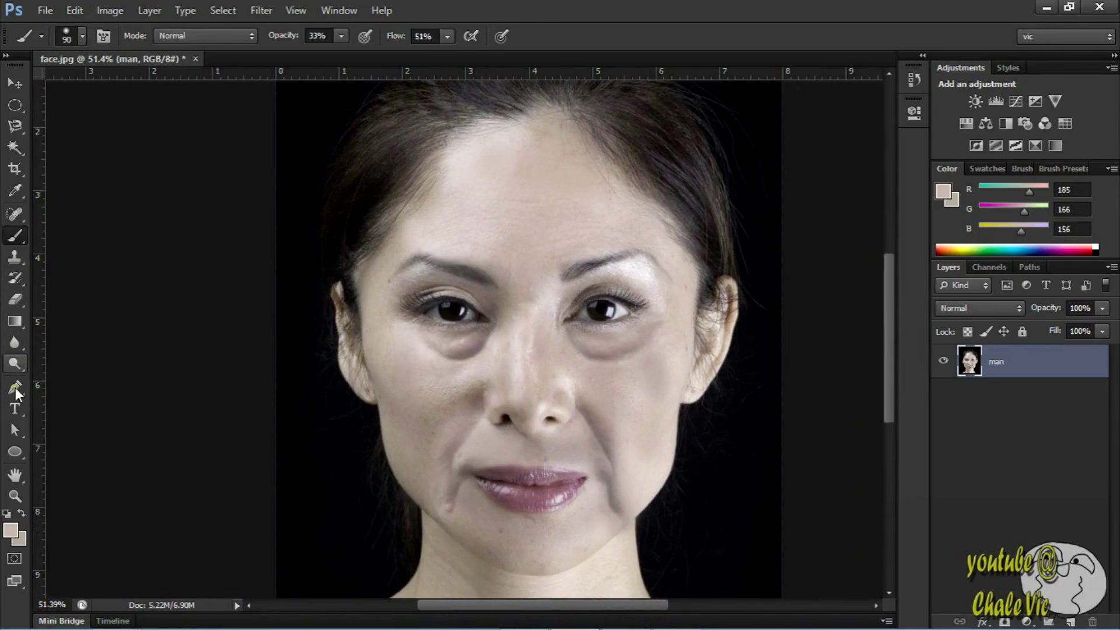
pyautogui.click(12, 363)
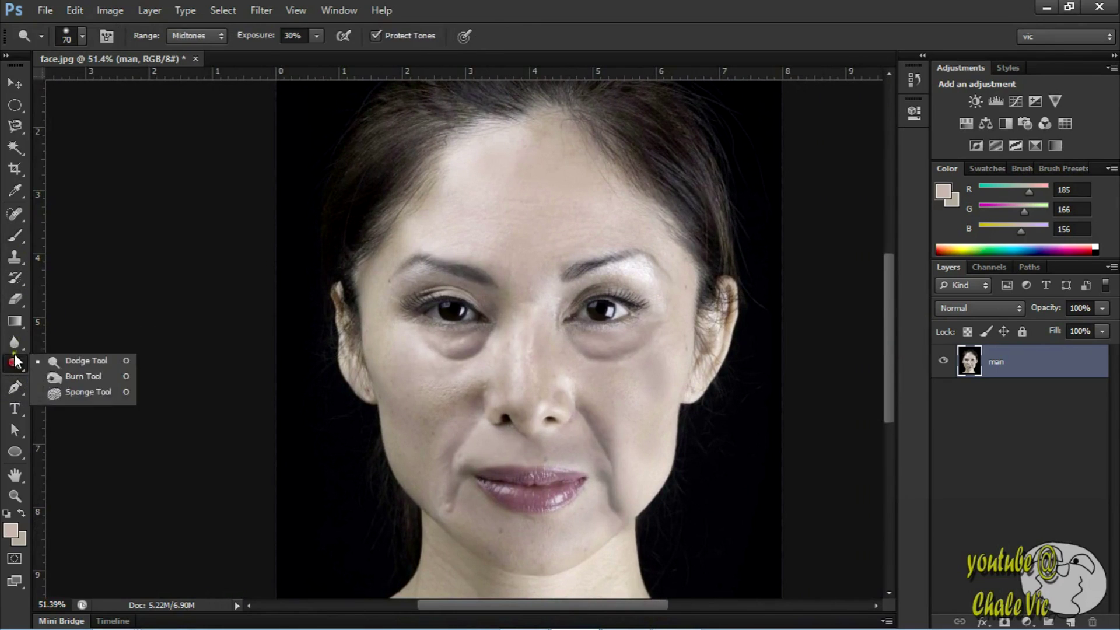
pyautogui.click(16, 362)
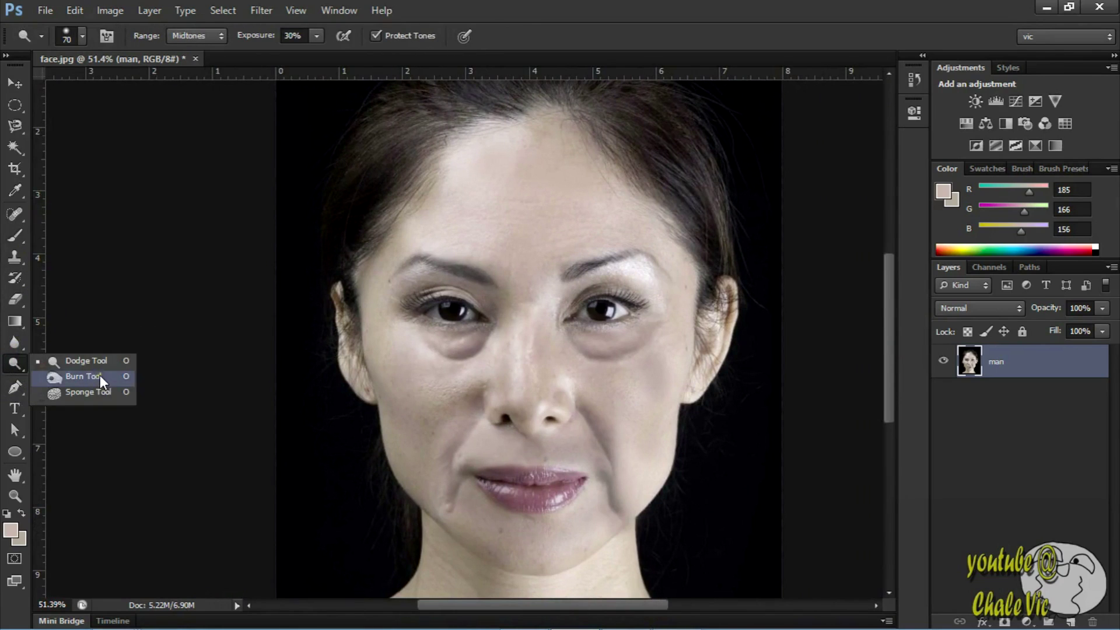
pyautogui.click(99, 359)
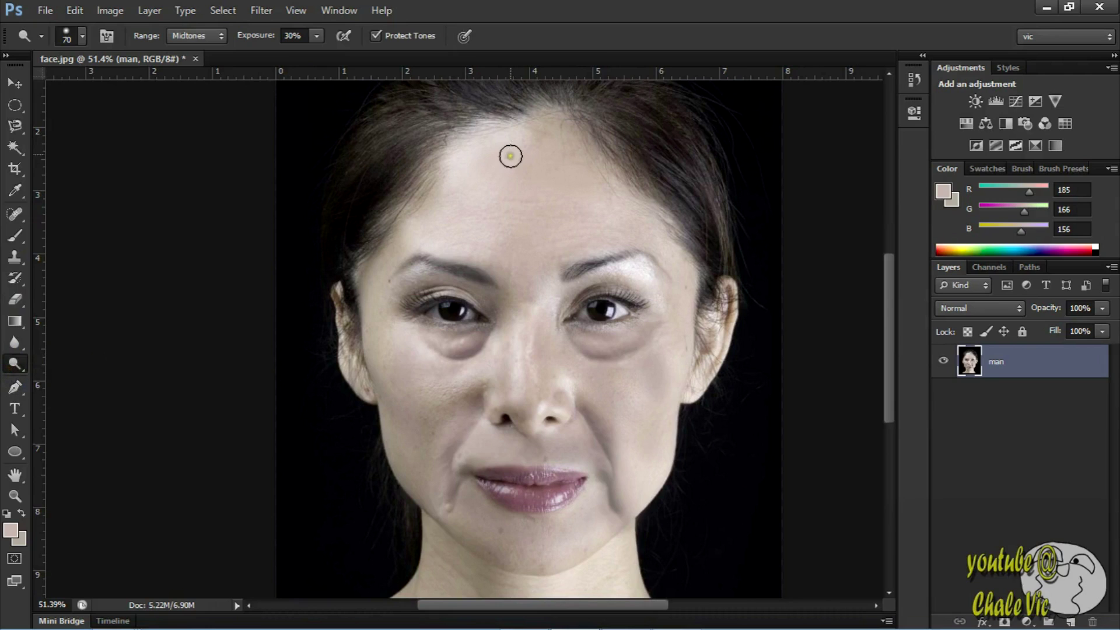
pyautogui.moveTo(890, 308); pyautogui.dragTo(889, 284)
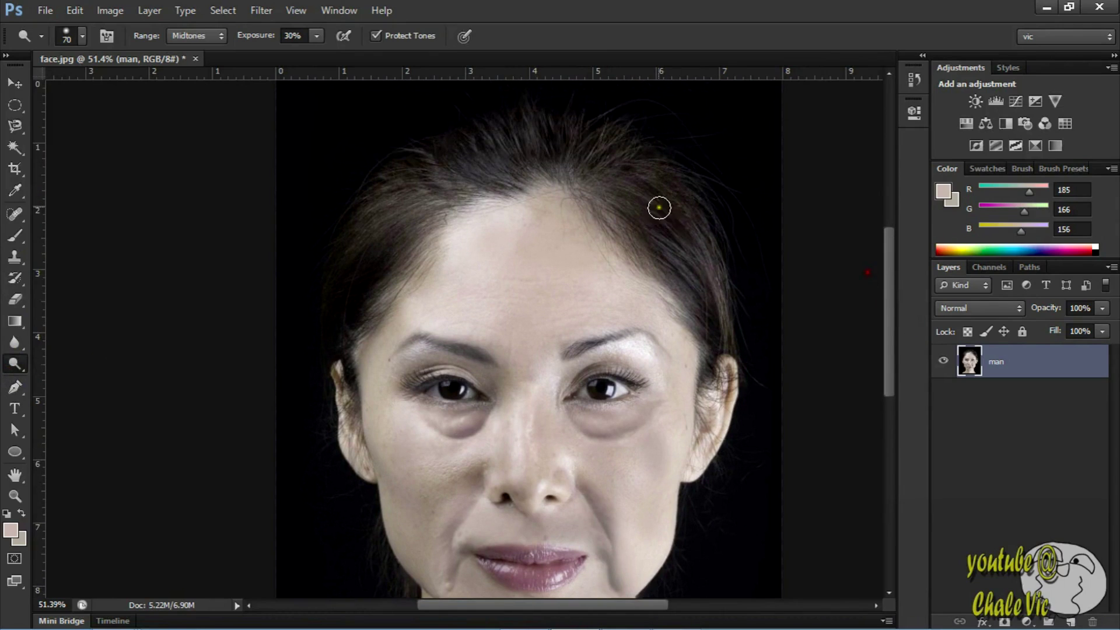
pyautogui.moveTo(658, 205)
pyautogui.mouseDown()
pyautogui.moveTo(715, 281)
pyautogui.moveTo(679, 266)
pyautogui.moveTo(642, 195)
pyautogui.moveTo(701, 274)
pyautogui.moveTo(696, 234)
pyautogui.moveTo(480, 143)
pyautogui.moveTo(404, 210)
pyautogui.moveTo(414, 187)
pyautogui.moveTo(375, 255)
pyautogui.moveTo(378, 289)
pyautogui.moveTo(359, 238)
pyautogui.moveTo(325, 311)
pyautogui.moveTo(357, 250)
pyautogui.moveTo(347, 290)
pyautogui.moveTo(390, 175)
pyautogui.moveTo(538, 127)
pyautogui.moveTo(489, 140)
pyautogui.moveTo(575, 139)
pyautogui.moveTo(566, 117)
pyautogui.moveTo(690, 188)
pyautogui.moveTo(636, 175)
pyautogui.moveTo(680, 247)
pyautogui.moveTo(643, 210)
pyautogui.moveTo(694, 279)
pyautogui.mouseUp()
pyautogui.moveTo(583, 156)
pyautogui.mouseDown()
pyautogui.moveTo(453, 162)
pyautogui.moveTo(385, 210)
pyautogui.moveTo(348, 260)
pyautogui.moveTo(333, 350)
pyautogui.mouseUp()
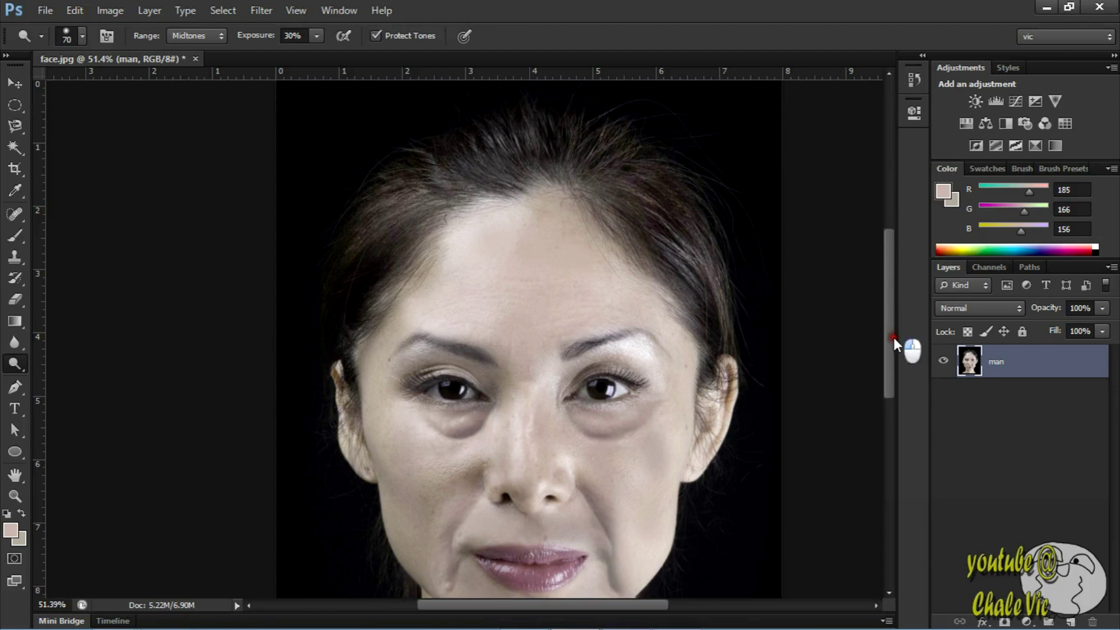
# Examine the lightened hair and blended skin across the whole portrait, and clear the layer selection.
pyautogui.scroll(-3, 733, 295)
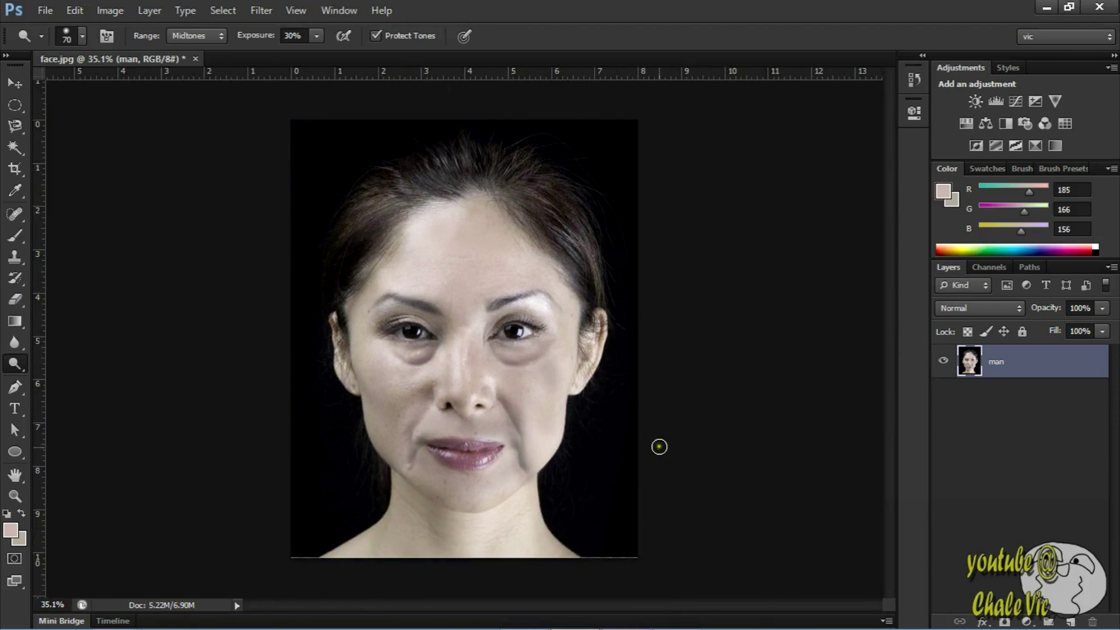
pyautogui.scroll(3, 633, 385)
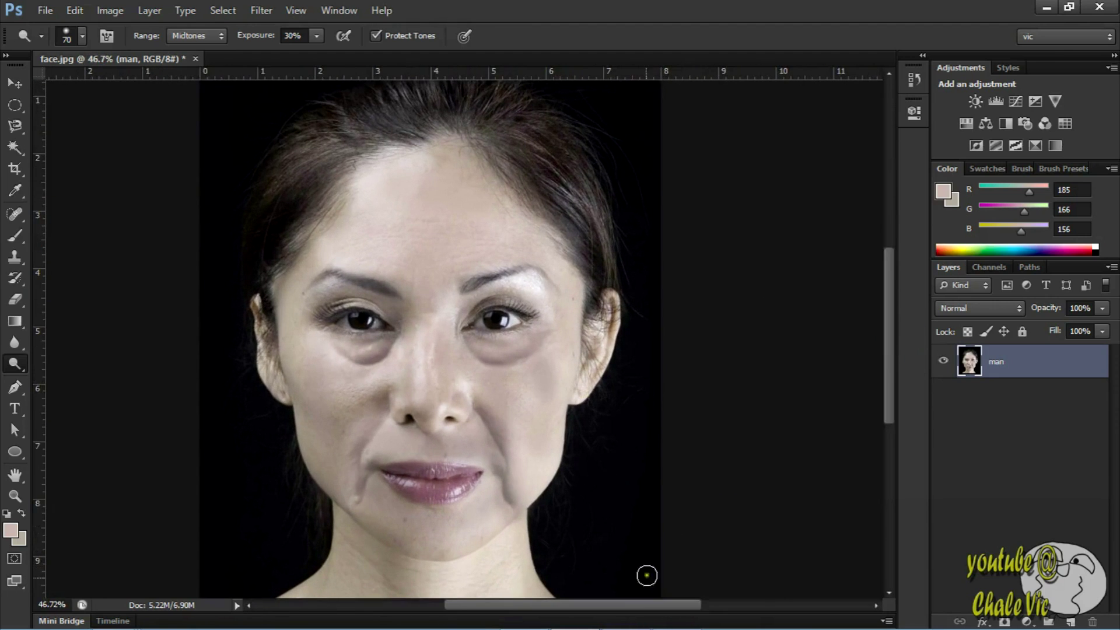
pyautogui.moveTo(648, 604); pyautogui.dragTo(636, 604)
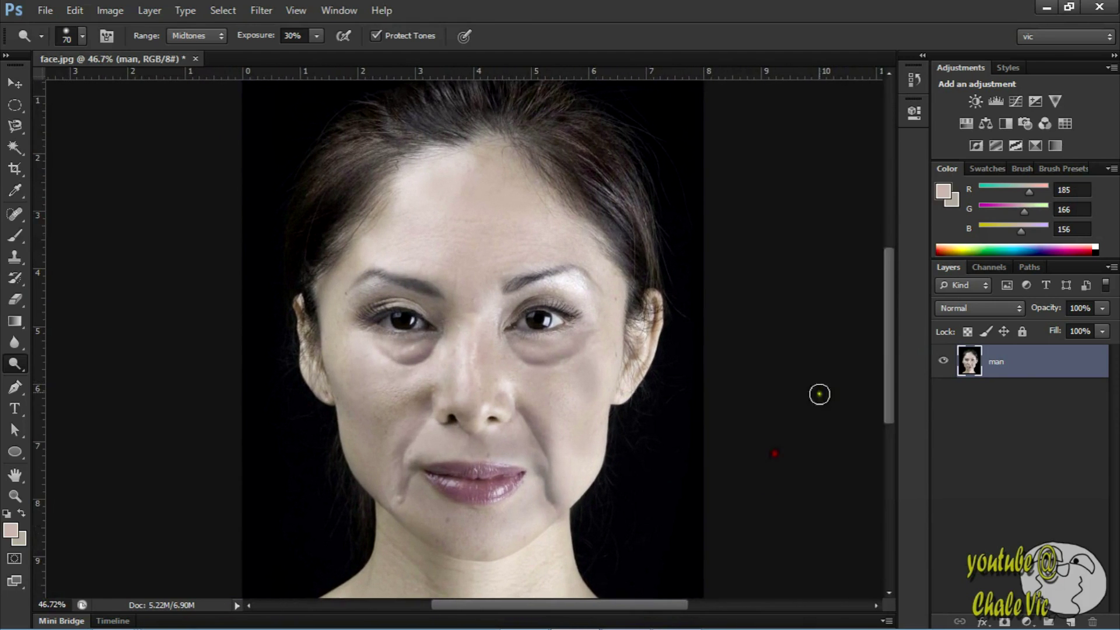
pyautogui.click(967, 410)
pyautogui.click(1008, 361)
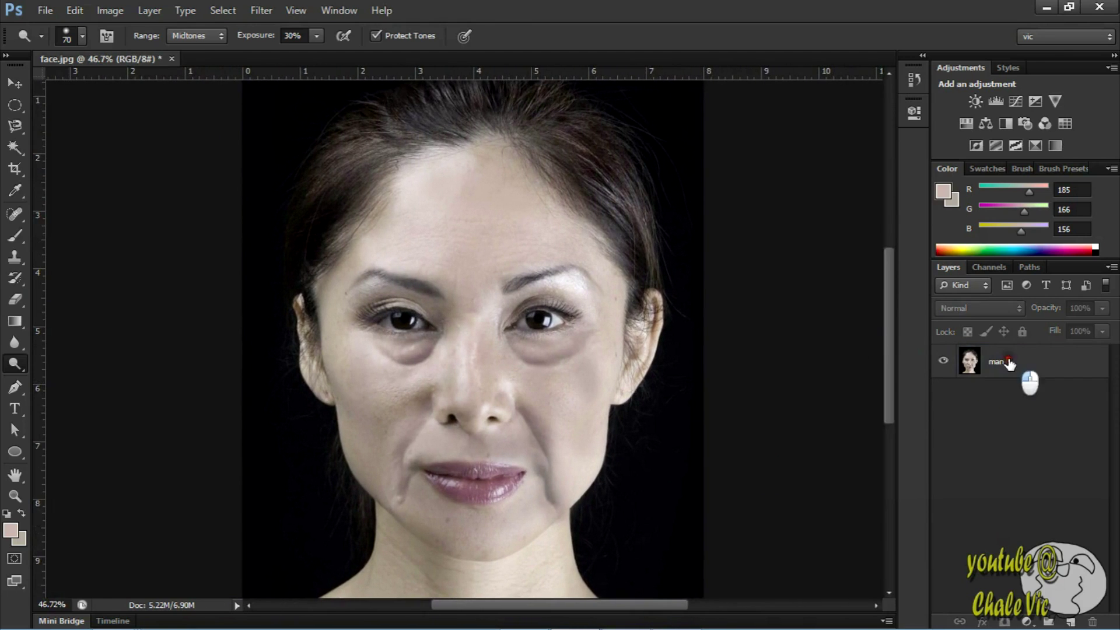
pyautogui.click(1034, 422)
pyautogui.moveTo(645, 607); pyautogui.dragTo(641, 606)
pyautogui.scroll(-1, 787, 387)
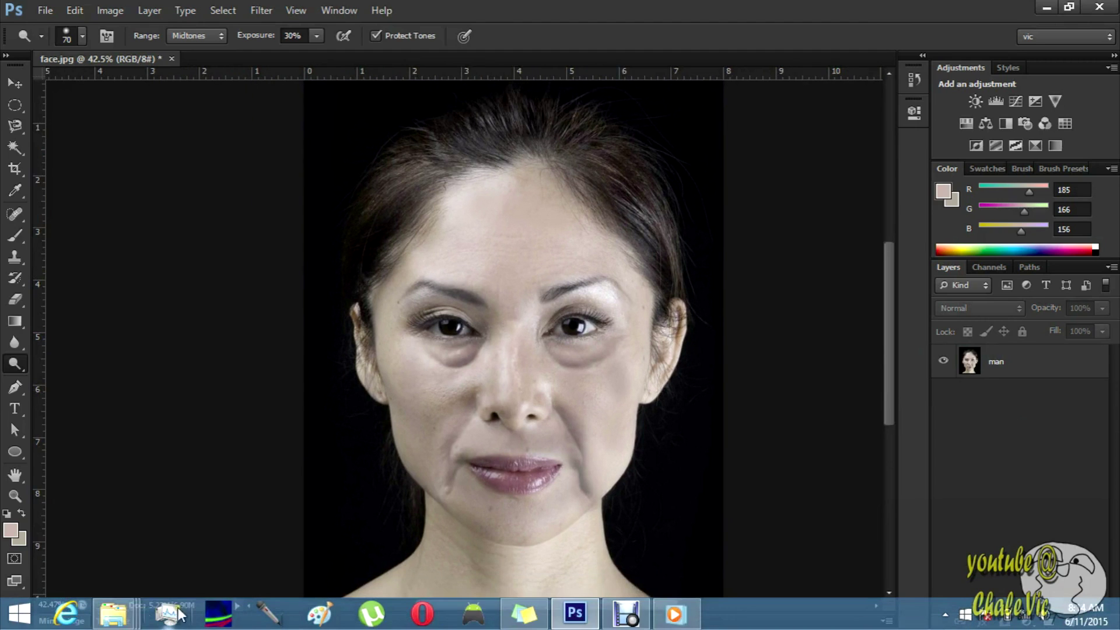
# Place the scratches1 image from the chapter_14 folder in File Explorer into the portrait document.
pyautogui.click(118, 623)
pyautogui.click(795, 502)
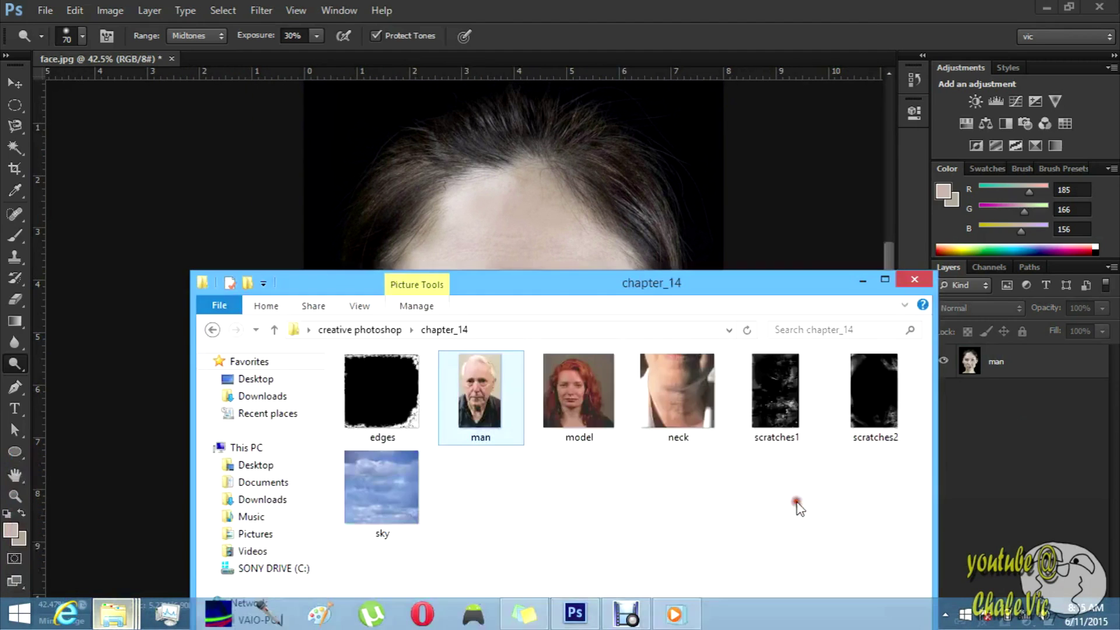
pyautogui.click(782, 417)
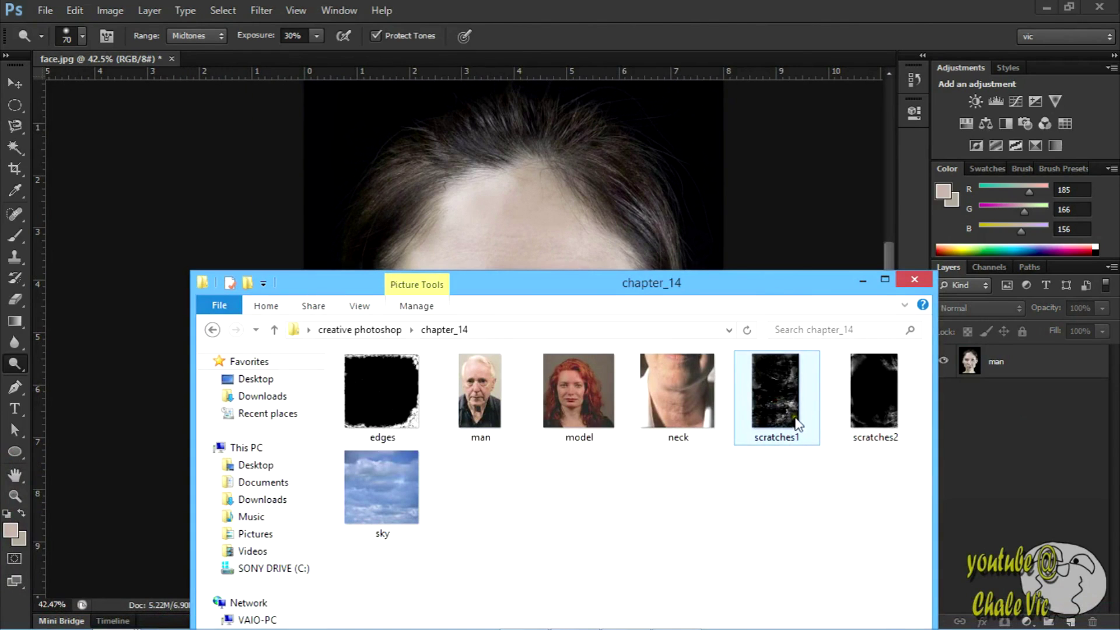
pyautogui.moveTo(771, 403); pyautogui.dragTo(613, 233)
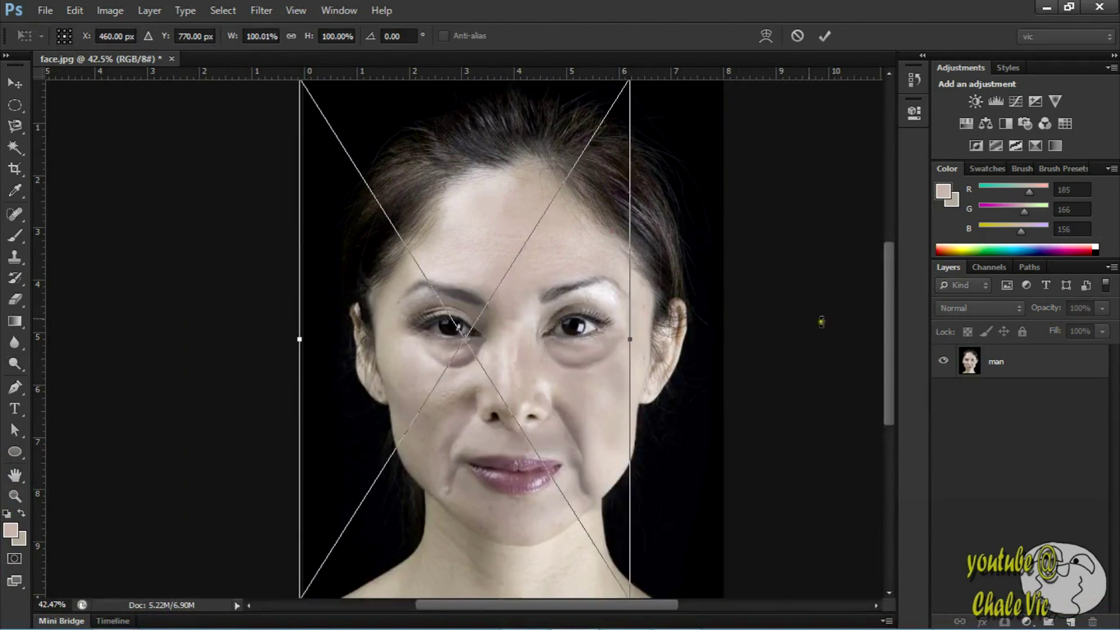
pyautogui.scroll(-2, 465, 338)
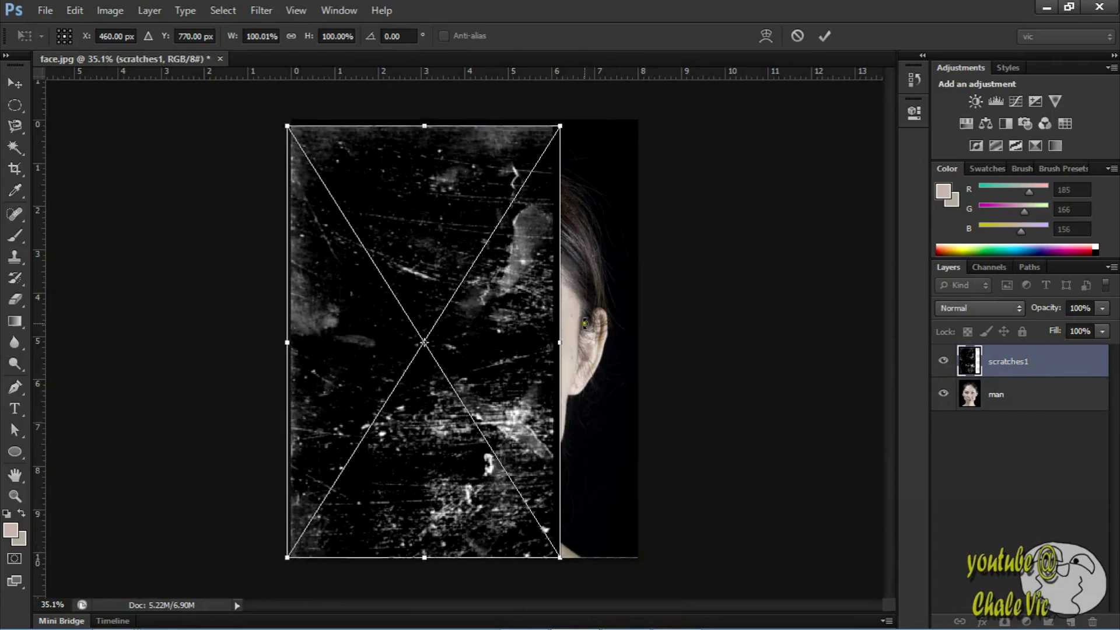
# Stretch the placed scratches1 texture to 132.61% width and 103.20% height so it covers the canvas, and commit it.
pyautogui.moveTo(562, 343); pyautogui.dragTo(642, 343)
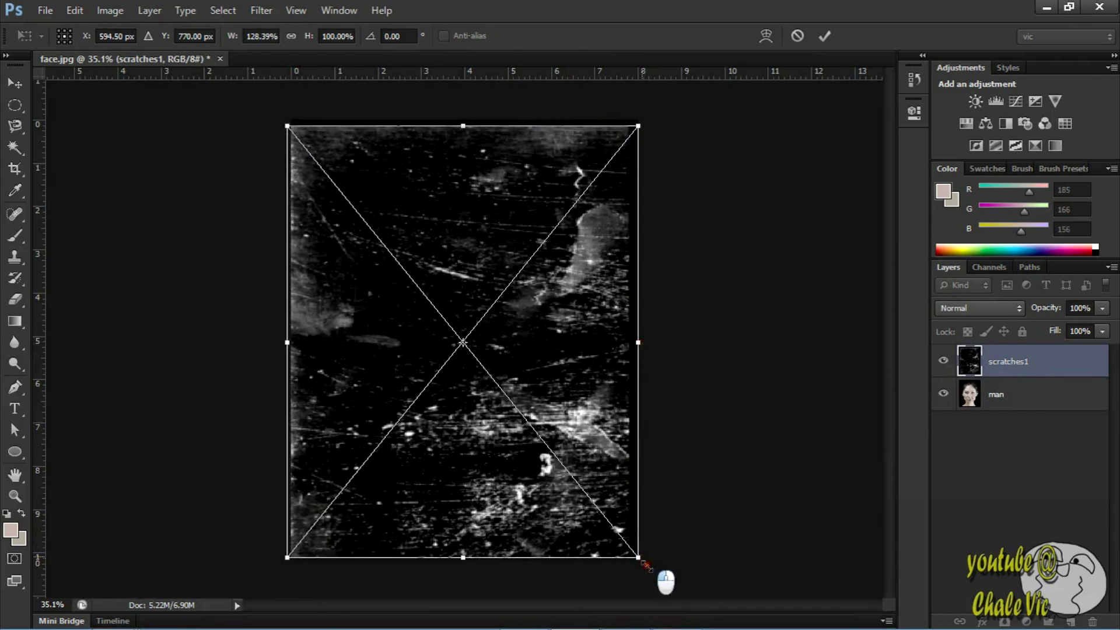
pyautogui.moveTo(640, 557); pyautogui.dragTo(651, 571)
pyautogui.moveTo(625, 488); pyautogui.dragTo(621, 473)
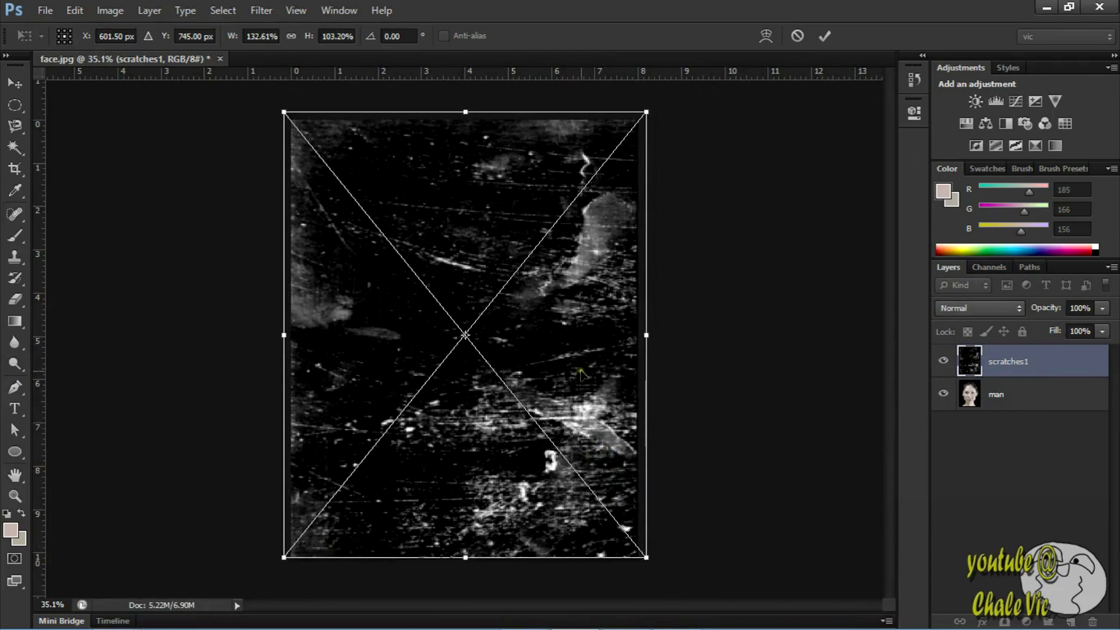
pyautogui.moveTo(581, 374); pyautogui.dragTo(581, 375)
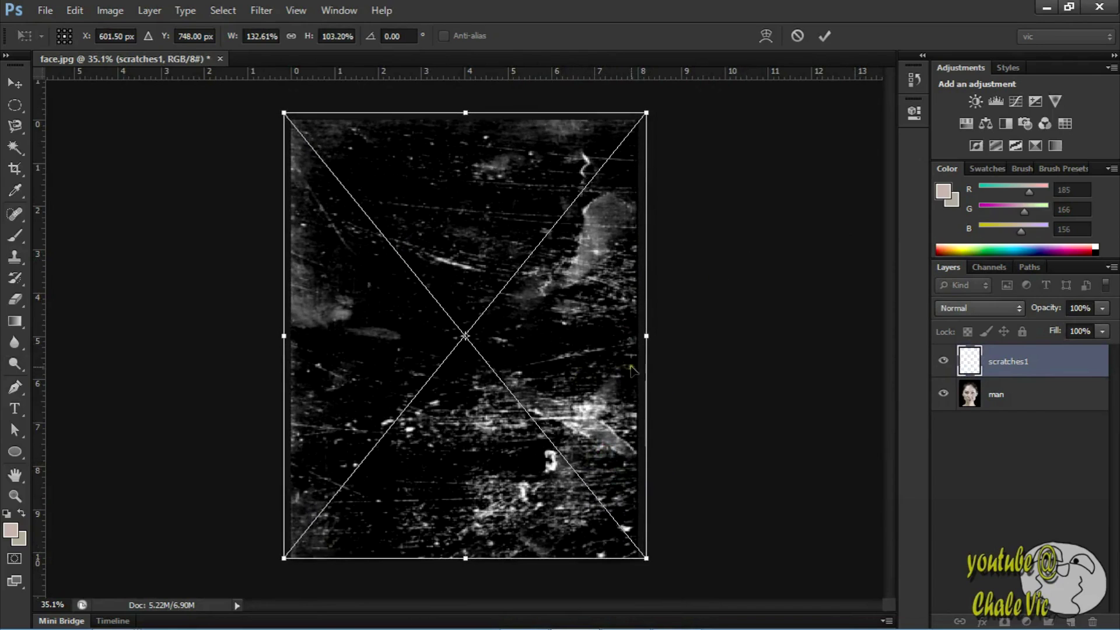
pyautogui.click(823, 35)
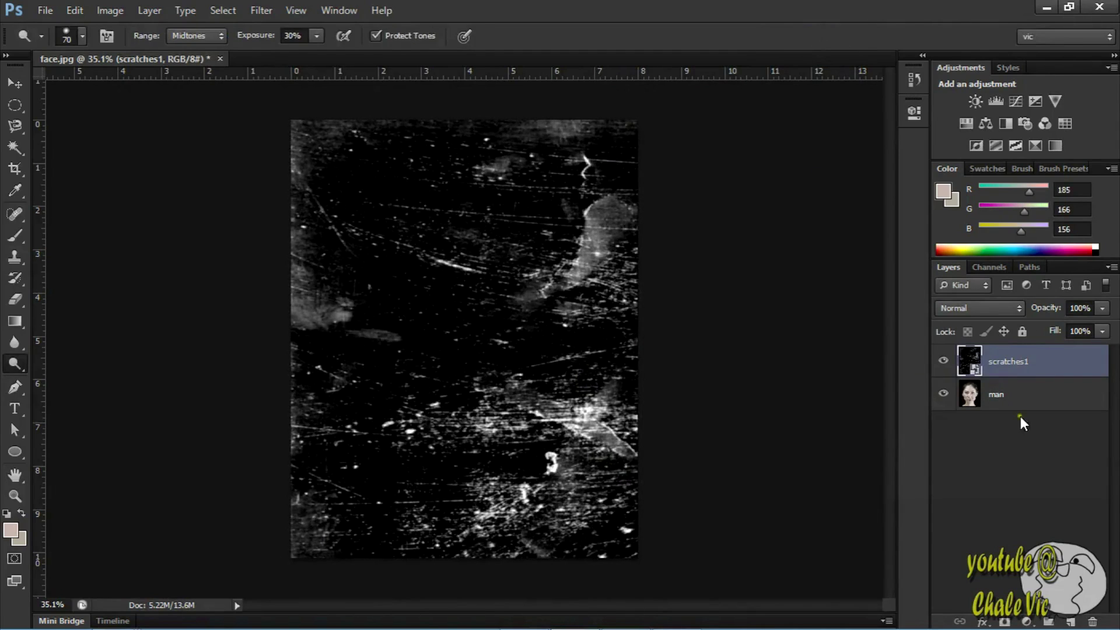
# Try out blend modes on the scratches1 layer, set it to Screen, and deselect the layer.
pyautogui.click(997, 310)
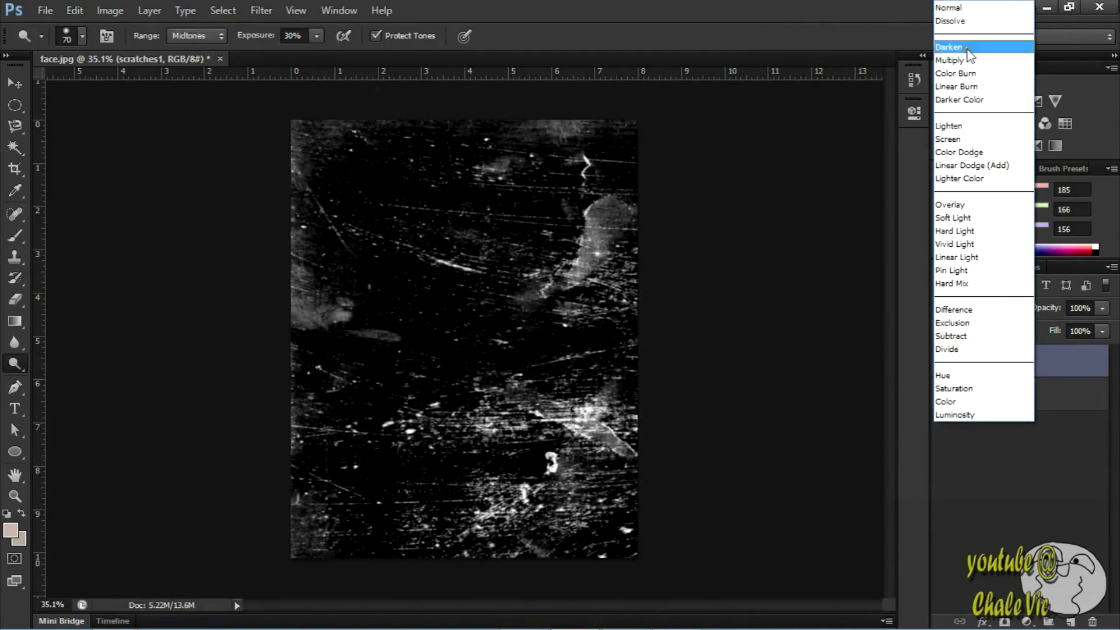
pyautogui.click(971, 14)
pyautogui.press('Down')
pyautogui.press('Down')
pyautogui.press('Down')
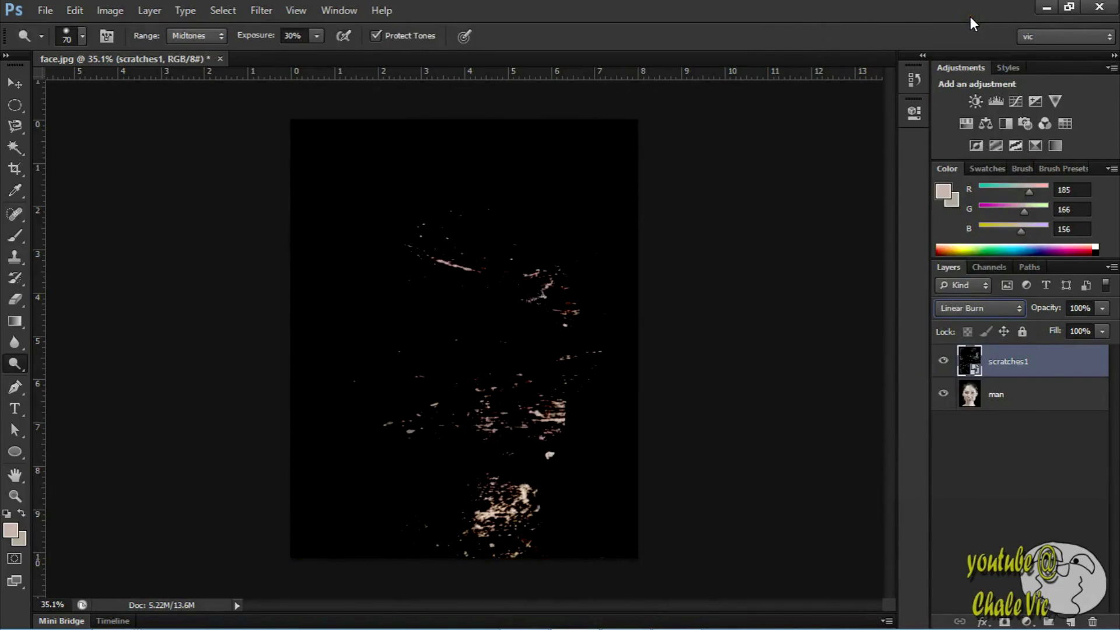
pyautogui.press('Down')
pyautogui.press('Down')
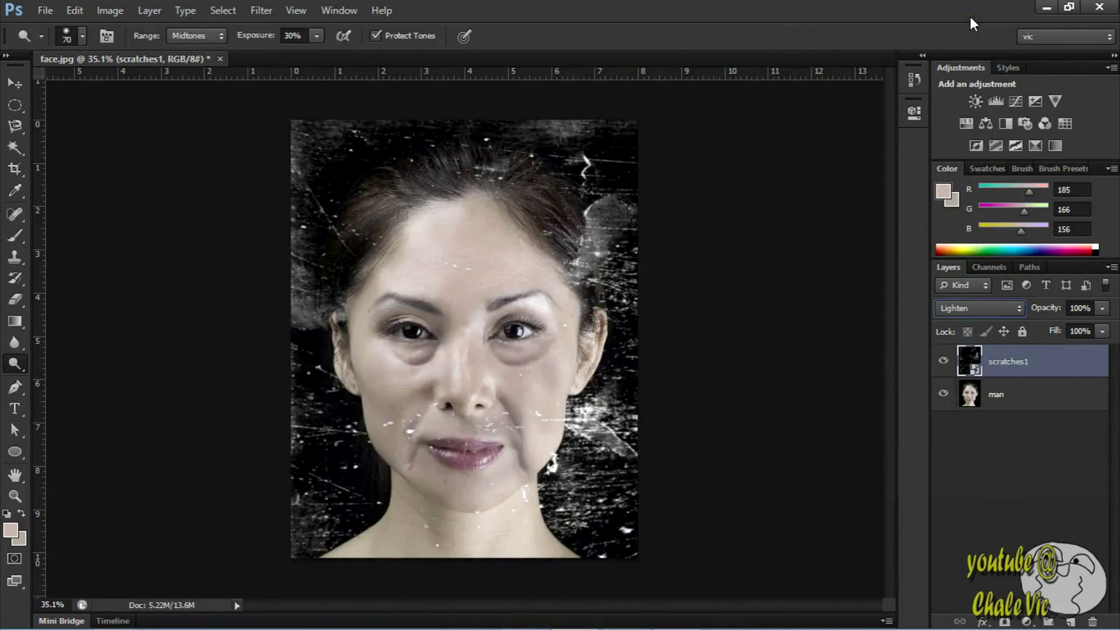
pyautogui.press('Down')
pyautogui.press('Down')
pyautogui.press('Down')
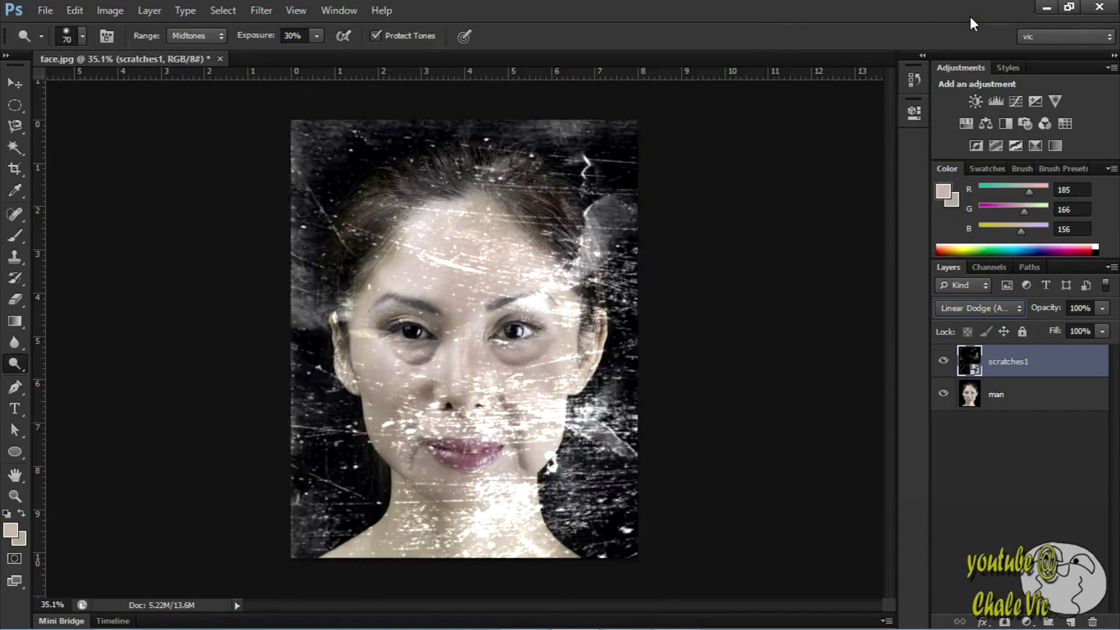
pyautogui.press('Up')
pyautogui.press('Up')
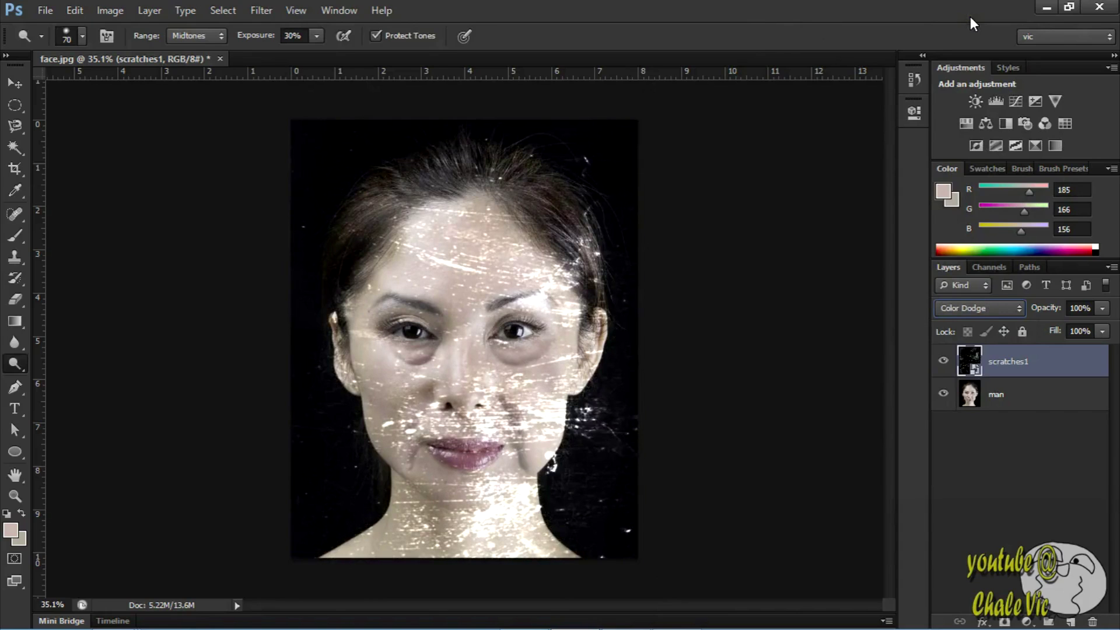
pyautogui.press('Down')
pyautogui.press('Down')
pyautogui.press('Down')
pyautogui.press('Up')
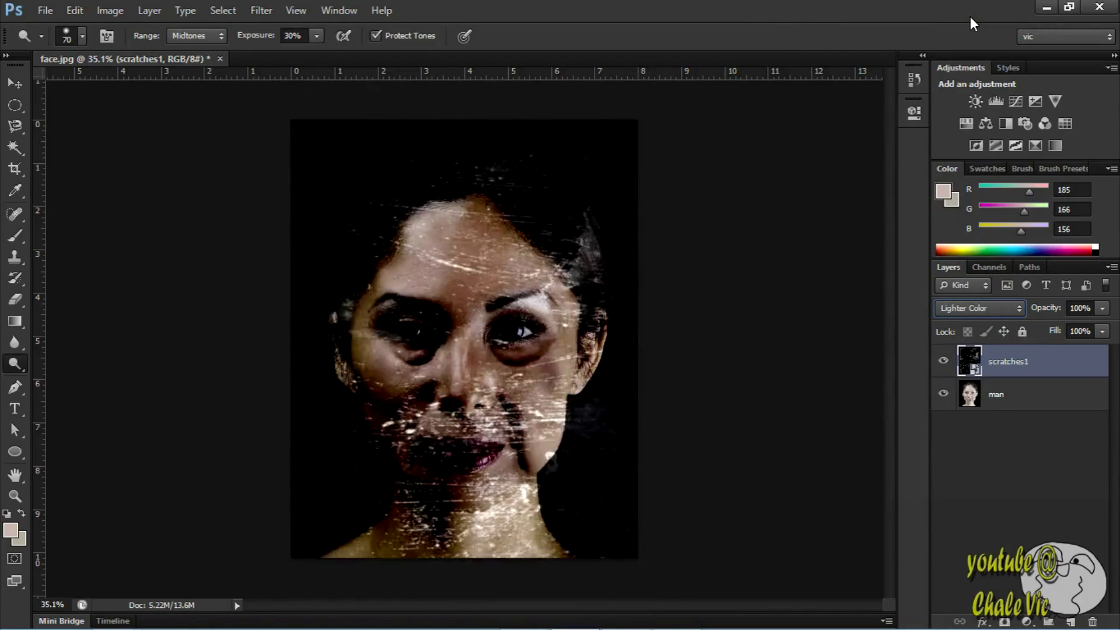
pyautogui.press('Down')
pyautogui.press('Down')
pyautogui.press('Down')
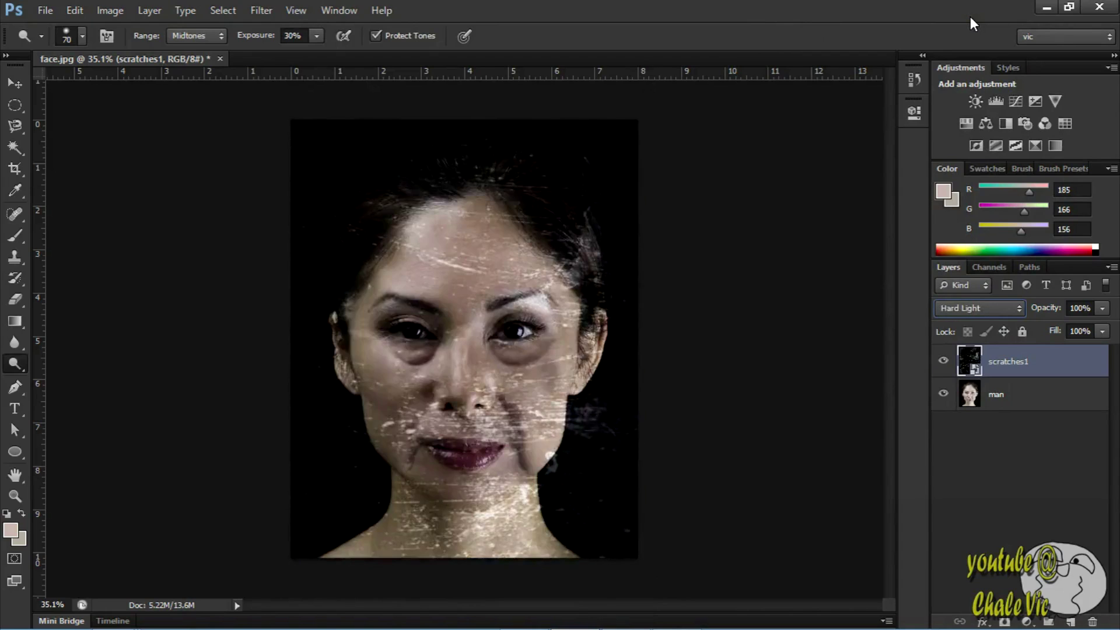
pyautogui.press('Up')
pyautogui.press('Down')
pyautogui.press('Down')
pyautogui.press('Down')
pyautogui.press('Down')
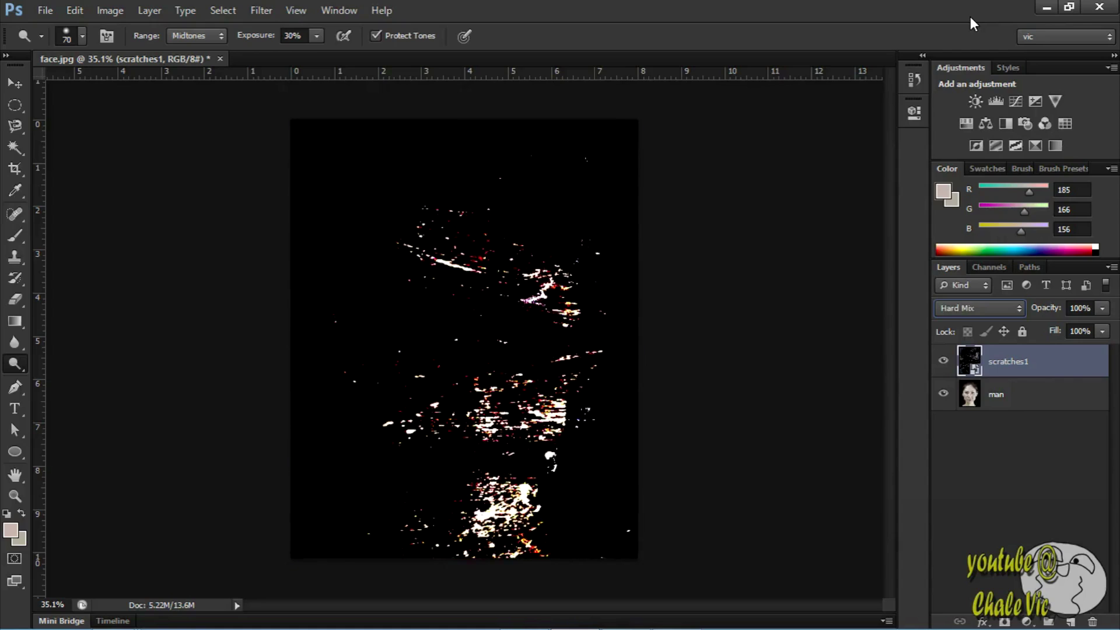
pyautogui.press('Down')
pyautogui.press('Down')
pyautogui.press('Up')
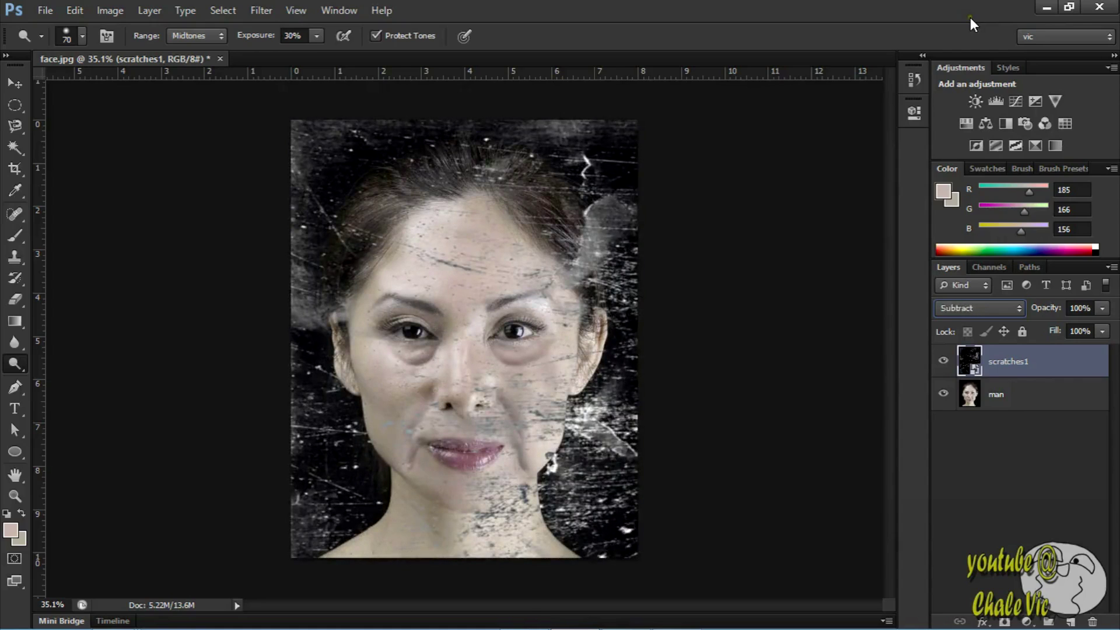
pyautogui.press('Down')
pyautogui.press('Down')
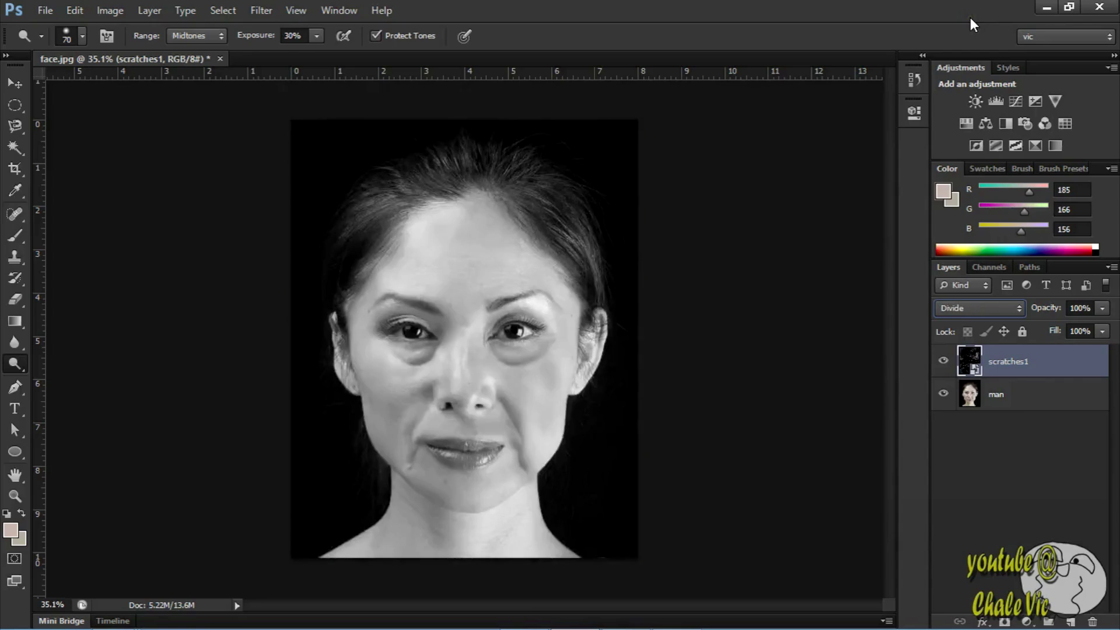
pyautogui.press('Up')
pyautogui.press('Up')
pyautogui.press('Up')
pyautogui.press('Up')
pyautogui.press('Up')
pyautogui.press('Up')
pyautogui.press('Up')
pyautogui.press('Up')
pyautogui.press('Up')
pyautogui.press('Up')
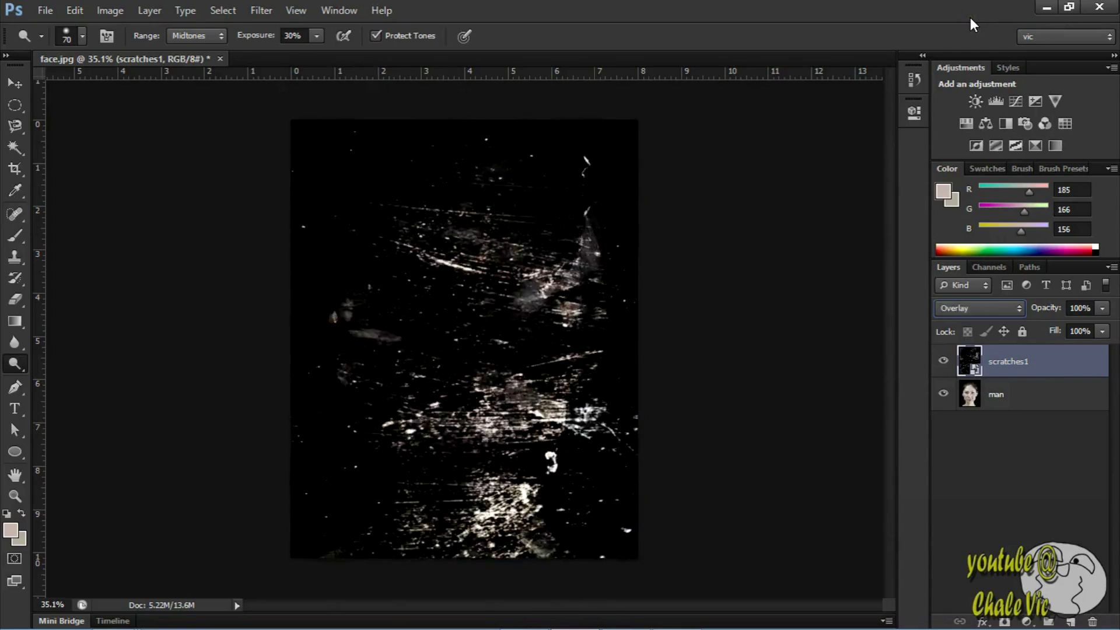
pyautogui.press('Up')
pyautogui.press('Up')
pyautogui.press('Up')
pyautogui.press('Up')
pyautogui.press('Up')
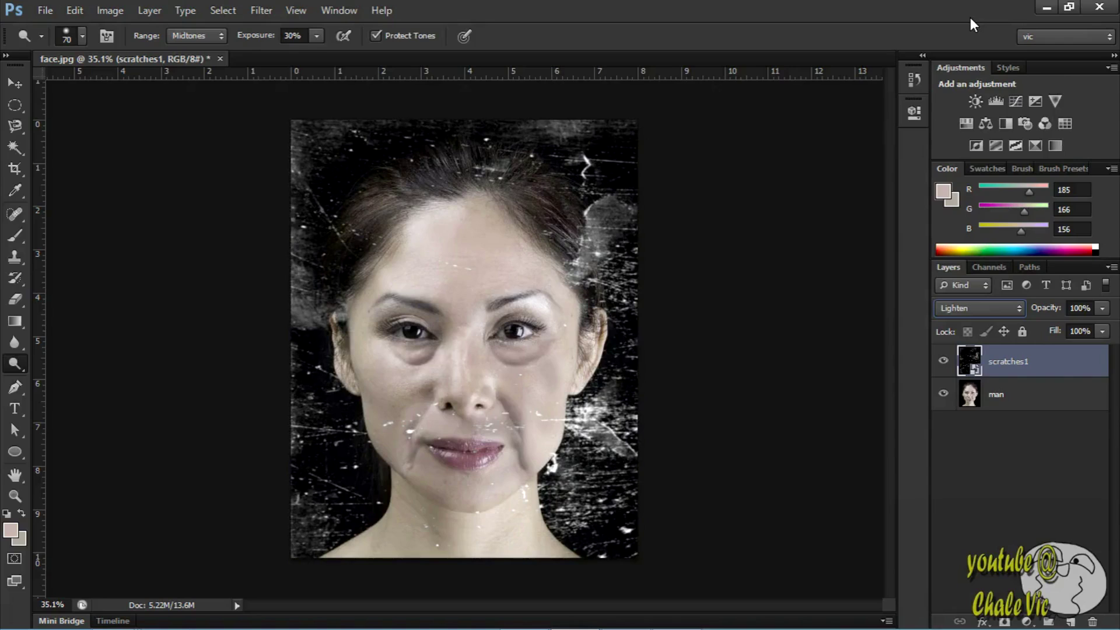
pyautogui.press('Up')
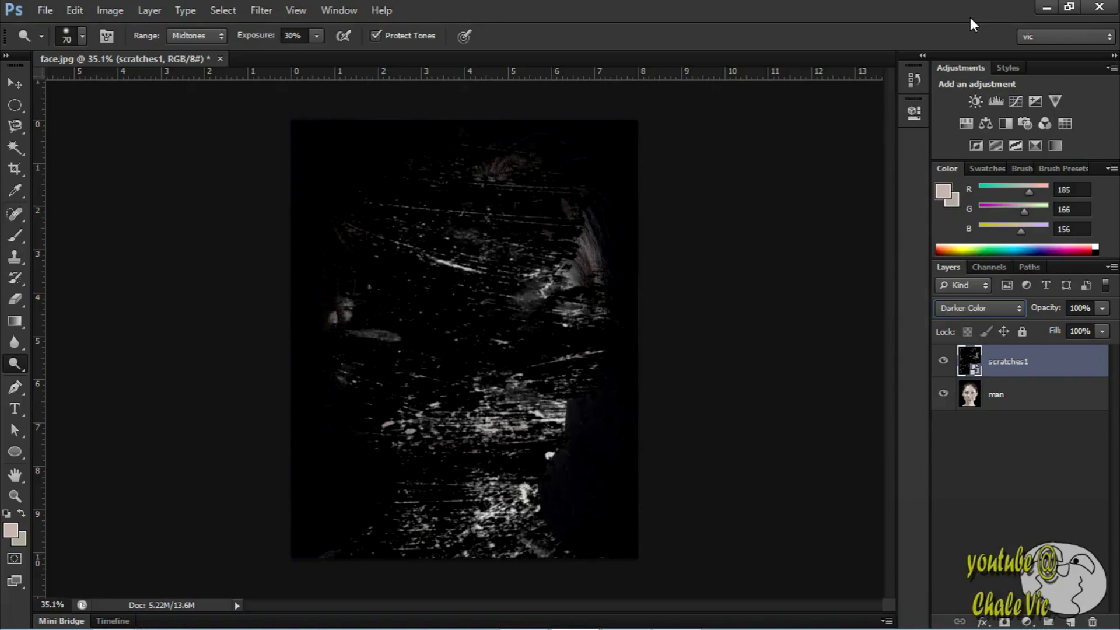
pyautogui.press('Down')
pyautogui.press('Down')
pyautogui.press('Down')
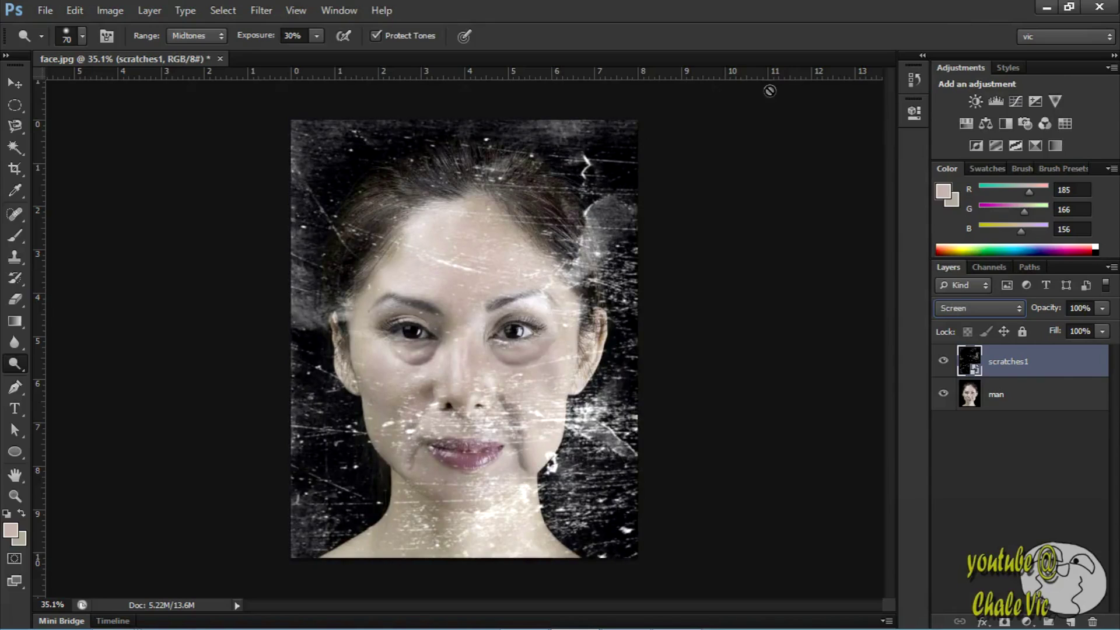
pyautogui.click(964, 434)
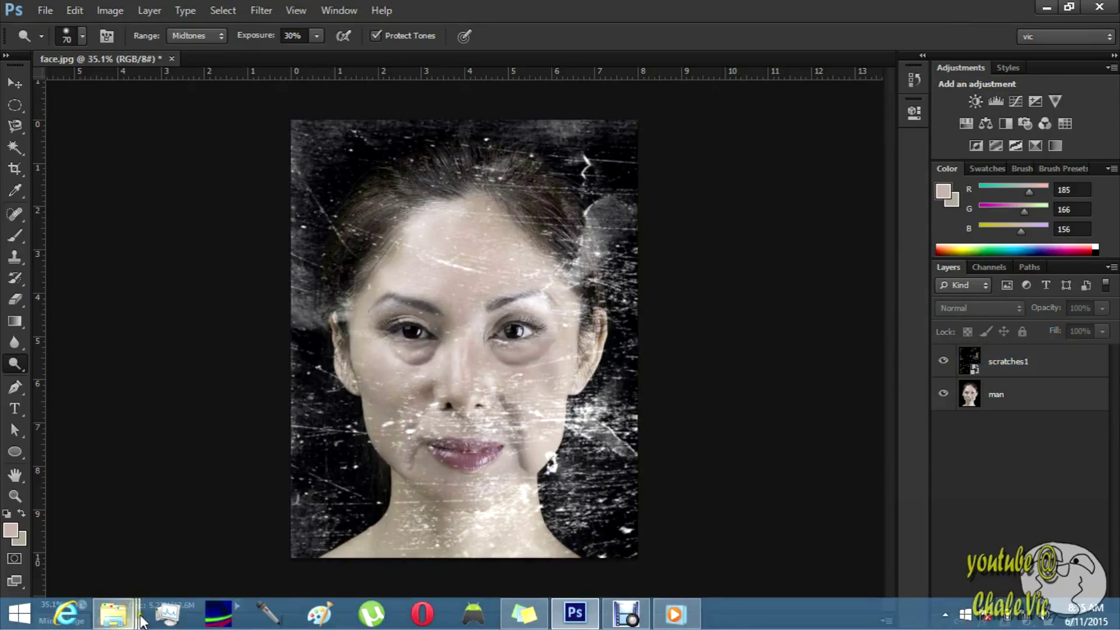
# Switch to File Explorer and browse the images in the desktop's toonz folder.
pyautogui.moveTo(129, 620)
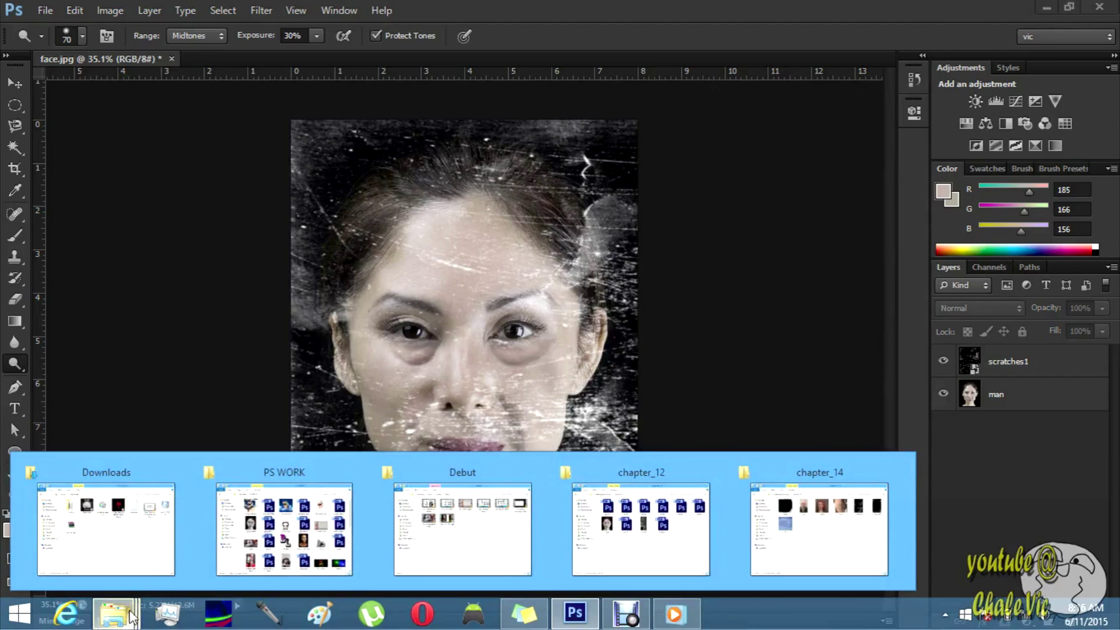
pyautogui.rightClick(129, 620)
pyautogui.click(72, 390)
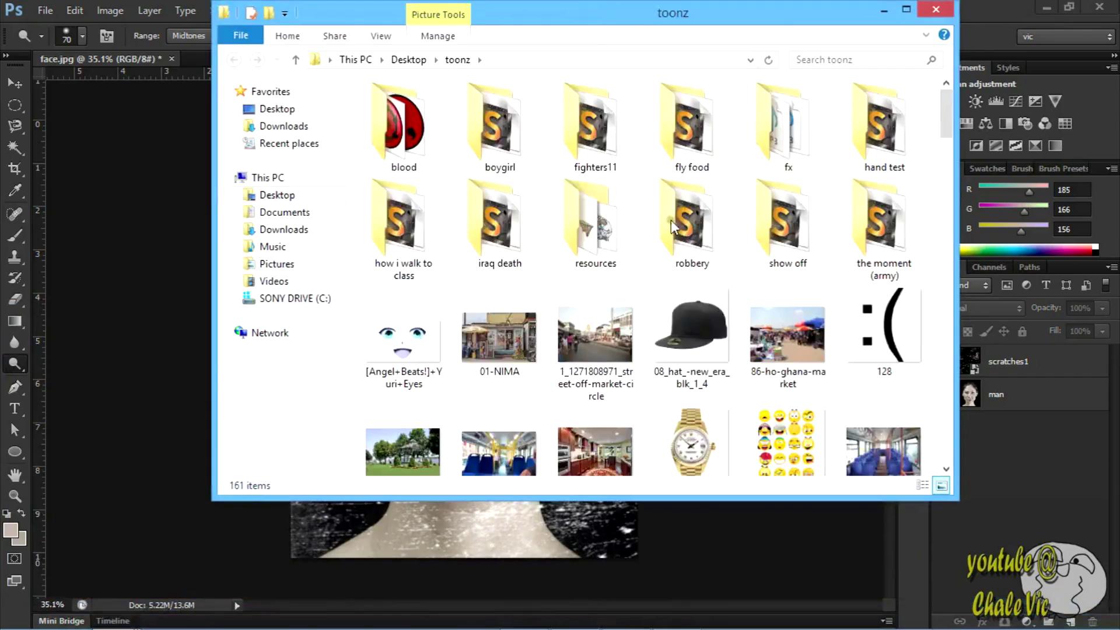
pyautogui.moveTo(587, 16); pyautogui.dragTo(810, 33)
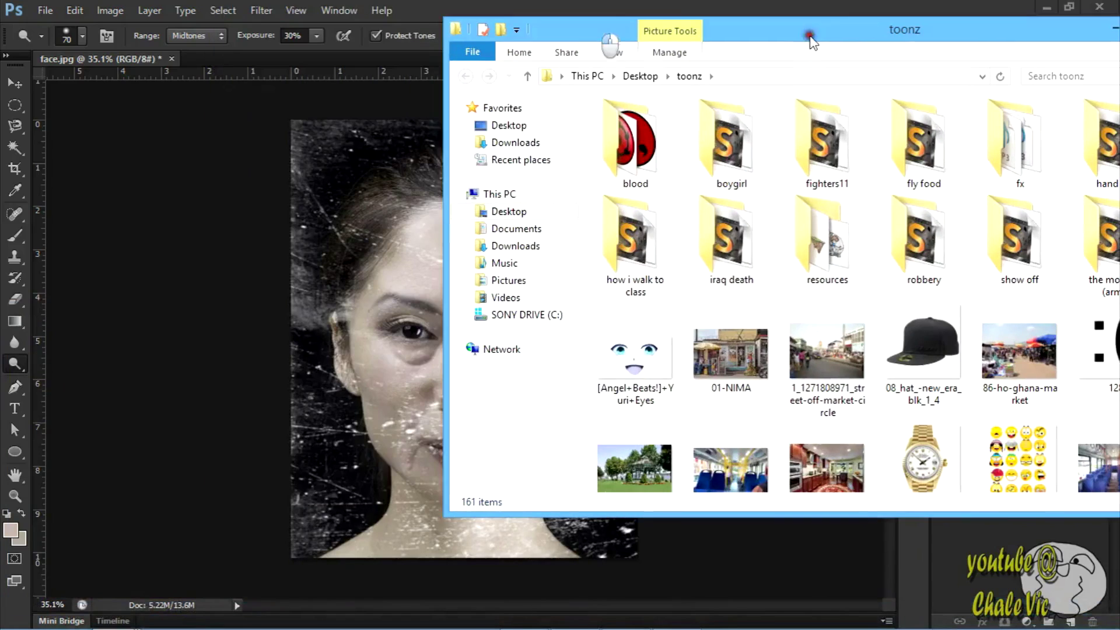
pyautogui.click(847, 378)
pyautogui.scroll(-10, 829, 373)
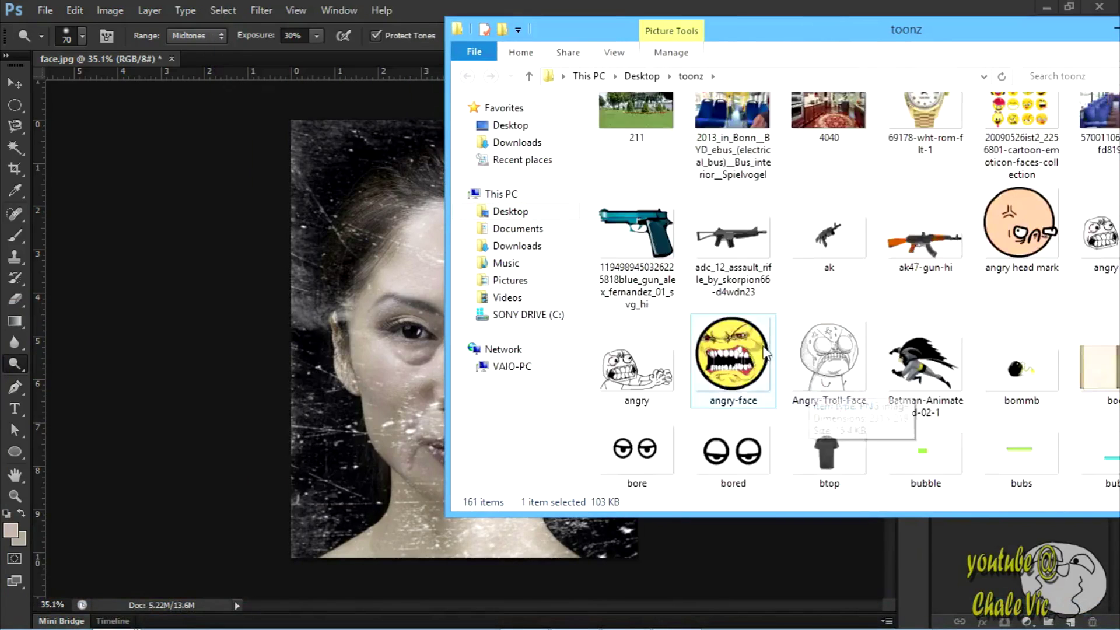
pyautogui.moveTo(723, 193)
pyautogui.mouseDown()
pyautogui.moveTo(729, 201)
pyautogui.moveTo(255, 382)
pyautogui.moveTo(251, 373)
pyautogui.moveTo(534, 338)
pyautogui.moveTo(496, 344)
pyautogui.moveTo(441, 392)
pyautogui.moveTo(378, 419)
pyautogui.moveTo(341, 420)
pyautogui.moveTo(379, 400)
pyautogui.moveTo(327, 420)
pyautogui.moveTo(341, 397)
pyautogui.moveTo(351, 407)
pyautogui.moveTo(324, 418)
pyautogui.moveTo(382, 386)
pyautogui.moveTo(426, 407)
pyautogui.moveTo(417, 369)
pyautogui.moveTo(347, 401)
pyautogui.moveTo(363, 401)
pyautogui.moveTo(329, 390)
pyautogui.mouseUp()
pyautogui.press('o')
pyautogui.press('Delete')
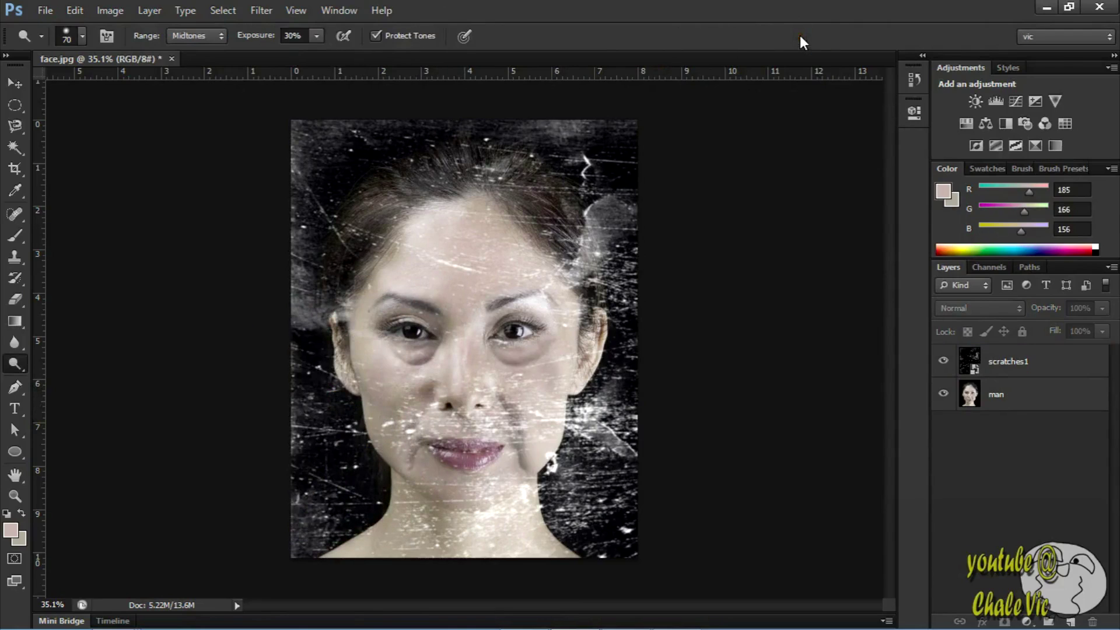